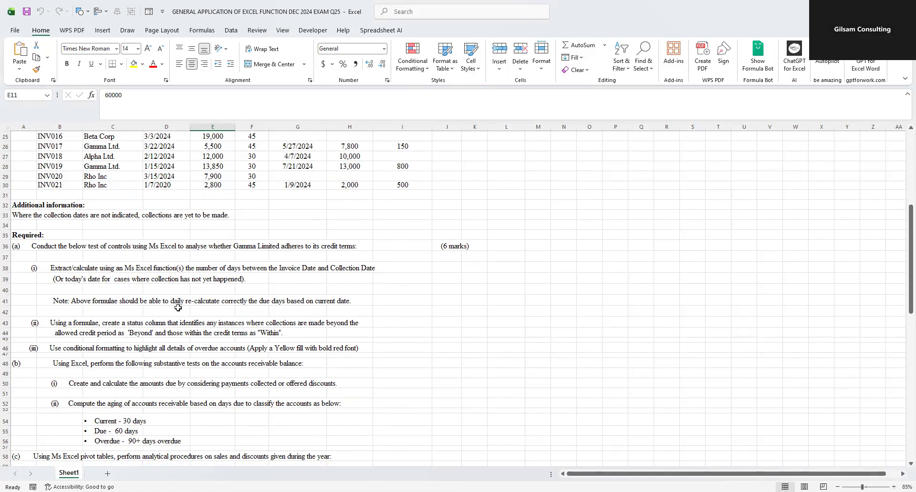
# - Read requirements (a) to (d) below the invoice table, covering credit-term tests, receivables aging, pivot analysis and the audit report
pyautogui.scroll(-1, 78, 330)
pyautogui.scroll(-3, 78, 330)
pyautogui.scroll(1, 82, 330)
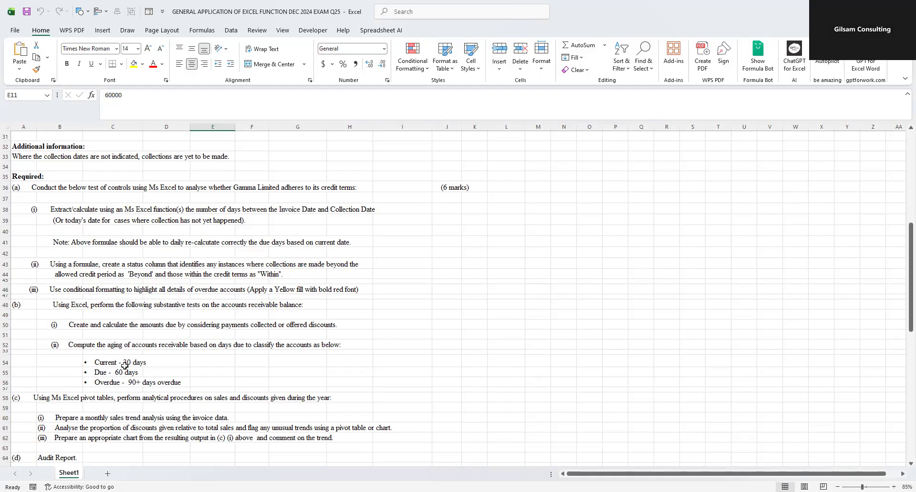
pyautogui.scroll(-4, 126, 367)
pyautogui.scroll(14, 123, 330)
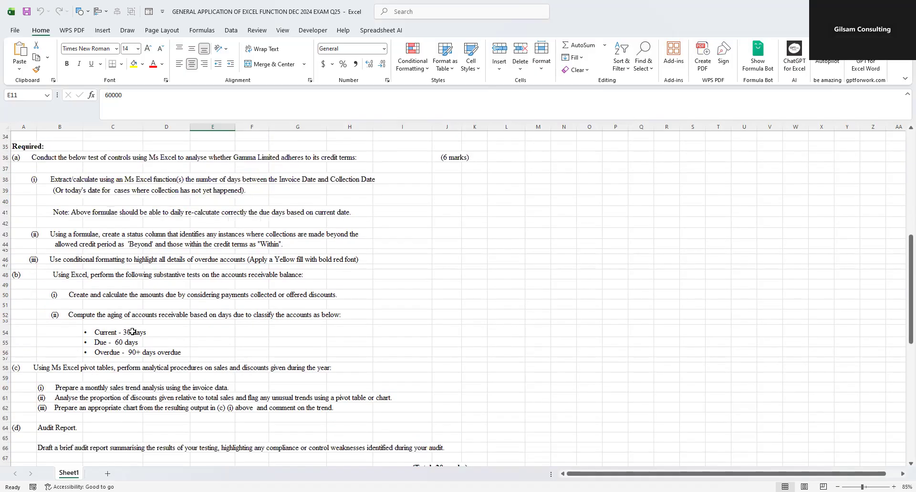
pyautogui.click(414, 305)
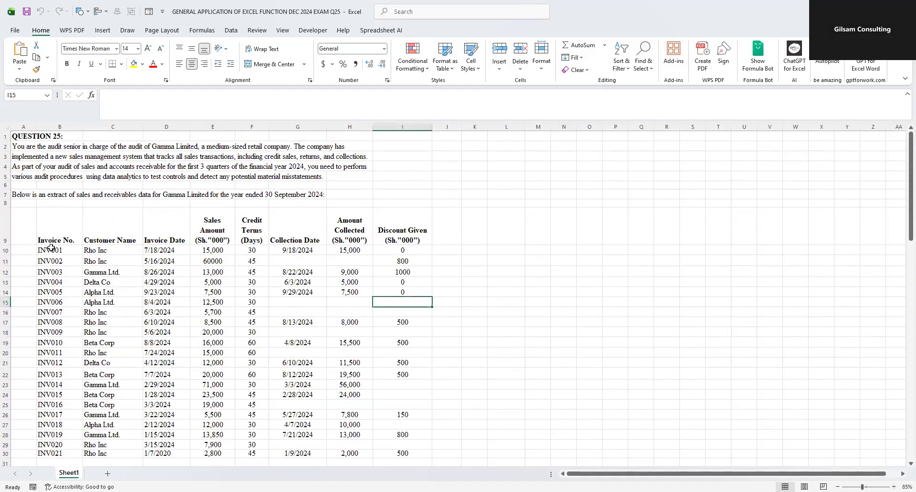
# - Widen the Customer Name and Invoice Date columns and review the table's fields from Invoice No. to Discount Given
pyautogui.moveTo(59, 243); pyautogui.dragTo(72, 323)
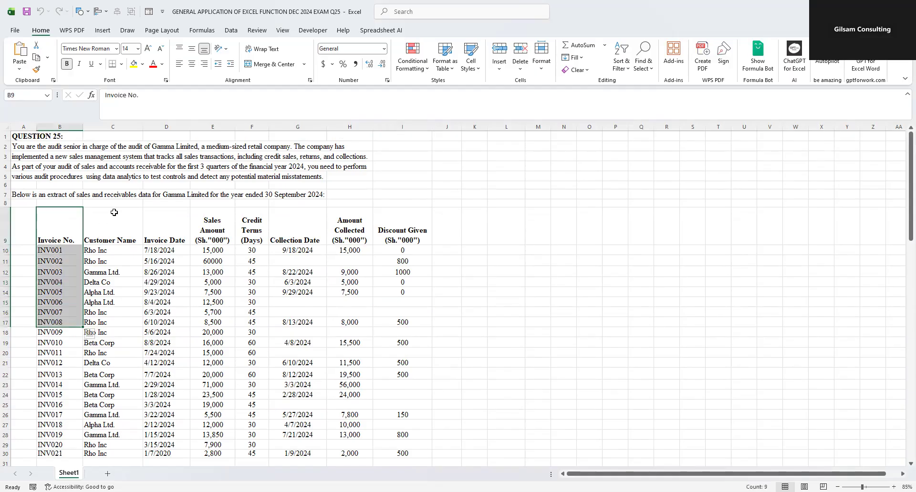
pyautogui.moveTo(143, 127); pyautogui.dragTo(238, 128)
pyautogui.moveTo(260, 229); pyautogui.dragTo(260, 305)
pyautogui.moveTo(299, 229); pyautogui.dragTo(299, 283)
pyautogui.moveTo(340, 230); pyautogui.dragTo(343, 286)
pyautogui.moveTo(398, 227); pyautogui.dragTo(397, 295)
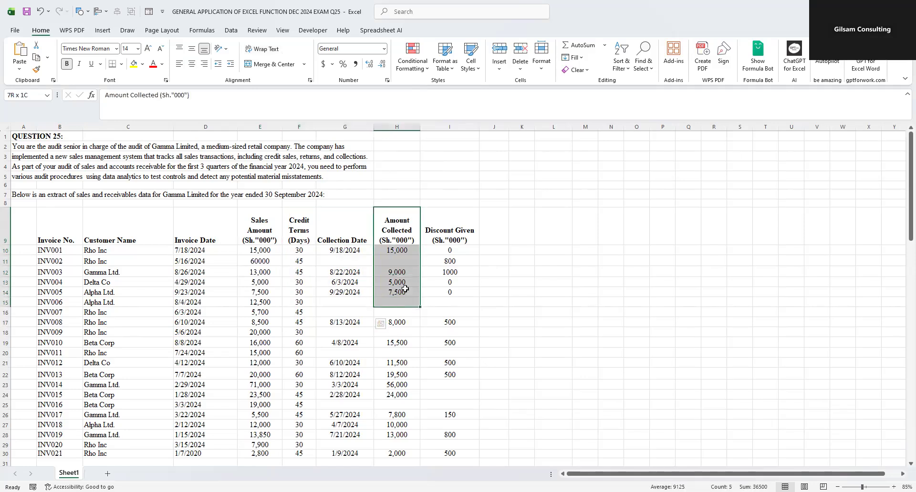
pyautogui.moveTo(448, 234); pyautogui.dragTo(430, 361)
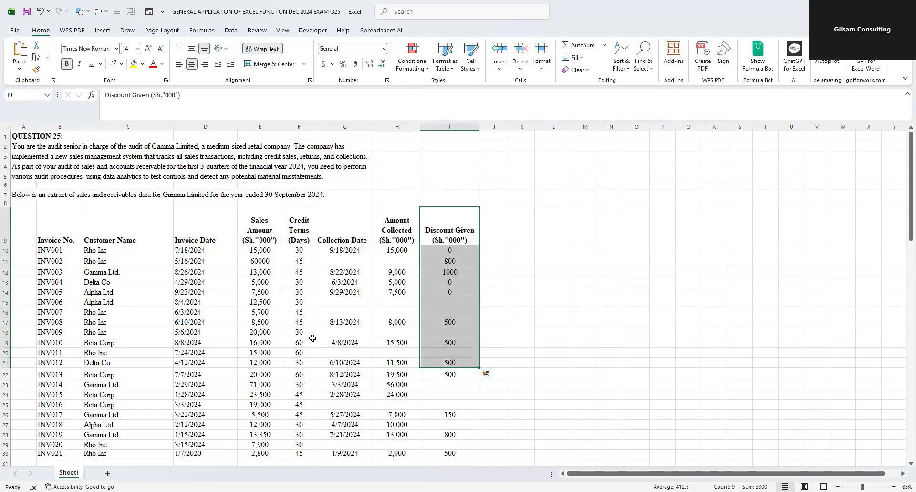
# - Review the invoice numbers, invoice dates, collection dates and credit terms that the credit-term test relies on
pyautogui.moveTo(59, 251); pyautogui.dragTo(66, 377)
pyautogui.scroll(-7, 81, 329)
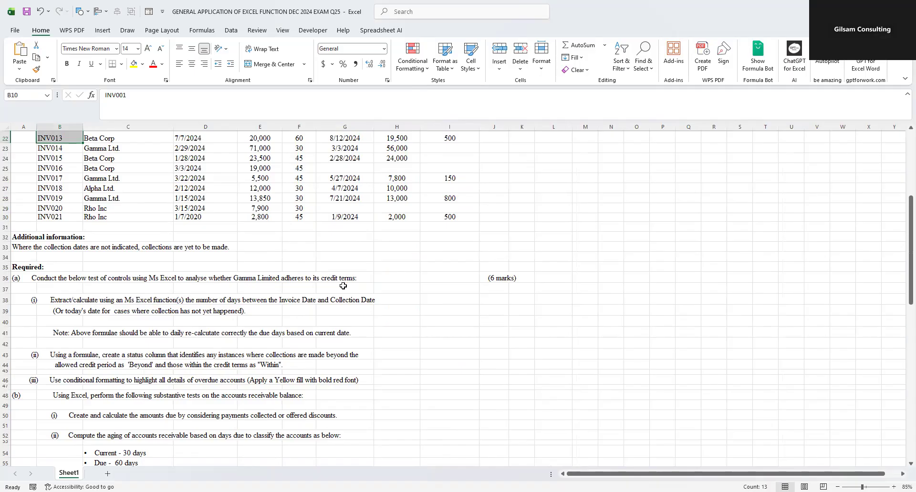
pyautogui.scroll(6, 221, 310)
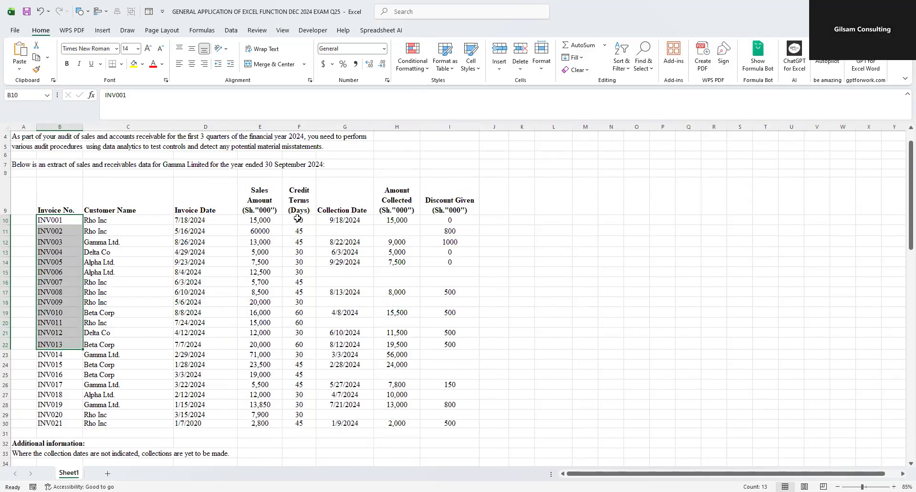
pyautogui.moveTo(196, 221); pyautogui.dragTo(196, 263)
pyautogui.click(334, 221)
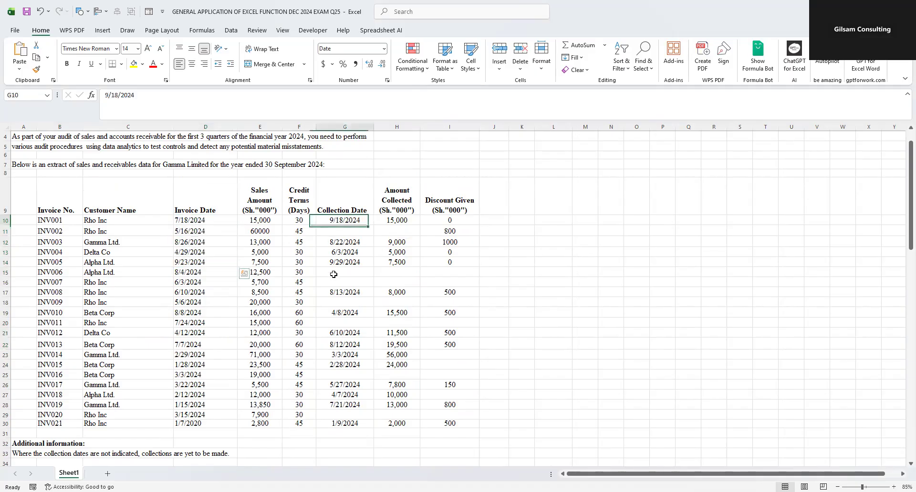
pyautogui.moveTo(334, 220); pyautogui.dragTo(333, 275)
pyautogui.moveTo(299, 200); pyautogui.dragTo(299, 424)
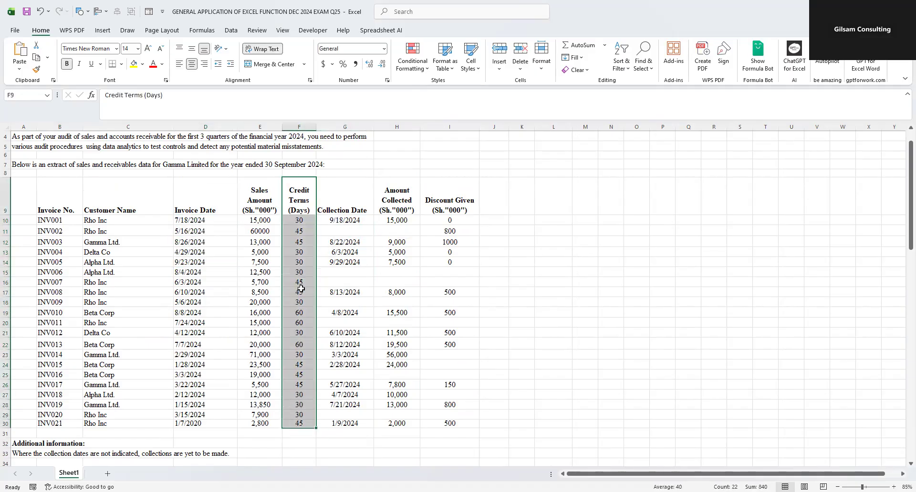
pyautogui.click(299, 221)
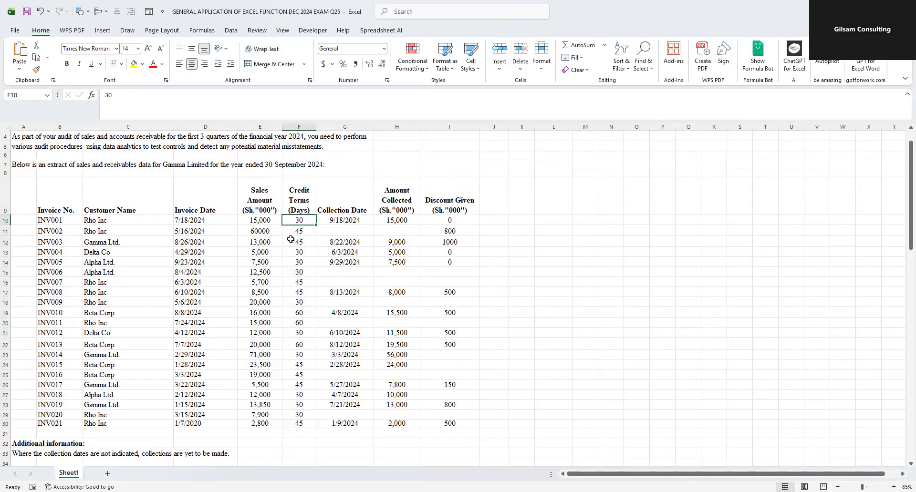
pyautogui.click(293, 233)
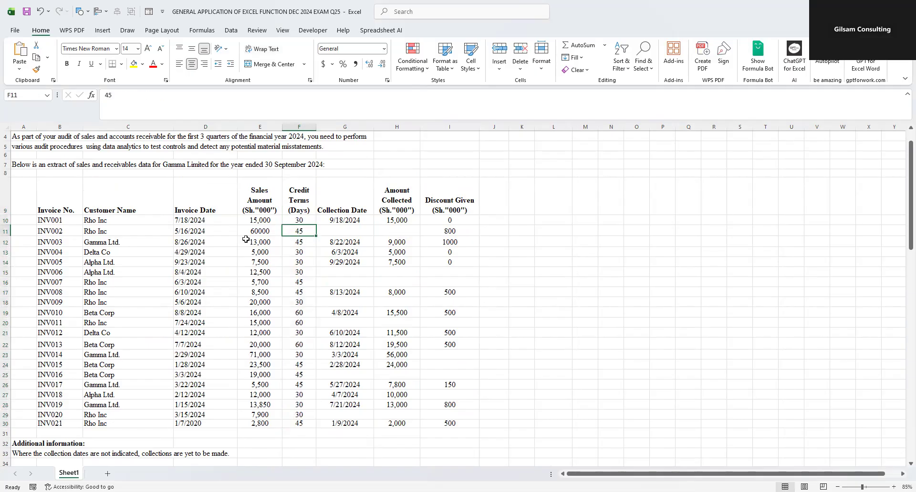
pyautogui.click(290, 245)
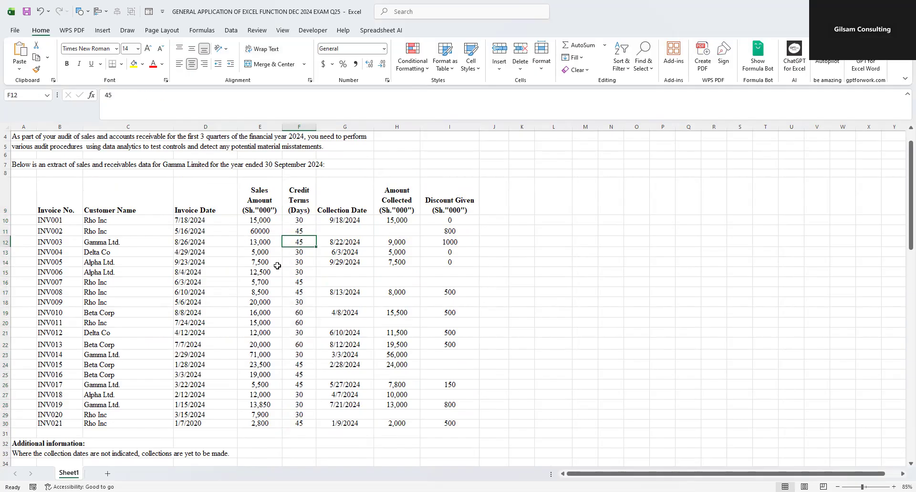
pyautogui.click(194, 221)
pyautogui.click(348, 220)
# - Check requirement (a)(i) against the Invoice Date and Collection Date columns used for the day count
pyautogui.scroll(-4, 348, 220)
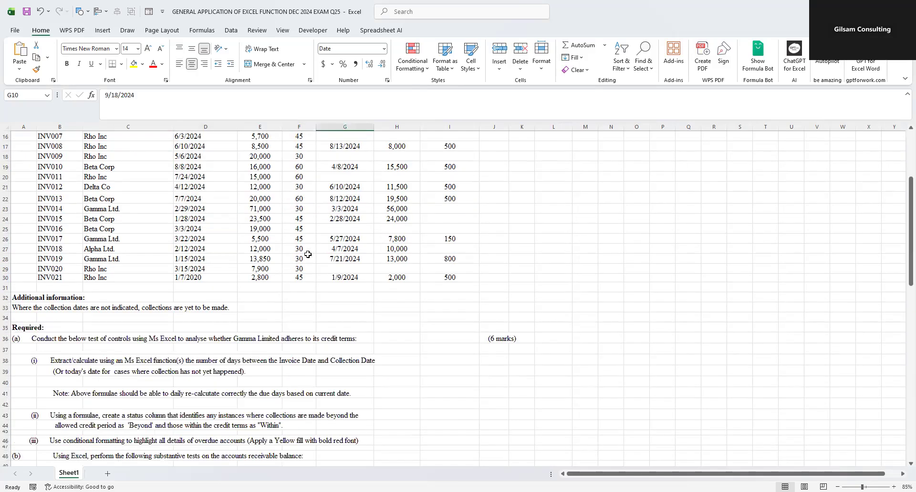
pyautogui.click(81, 364)
pyautogui.moveTo(80, 364); pyautogui.dragTo(307, 361)
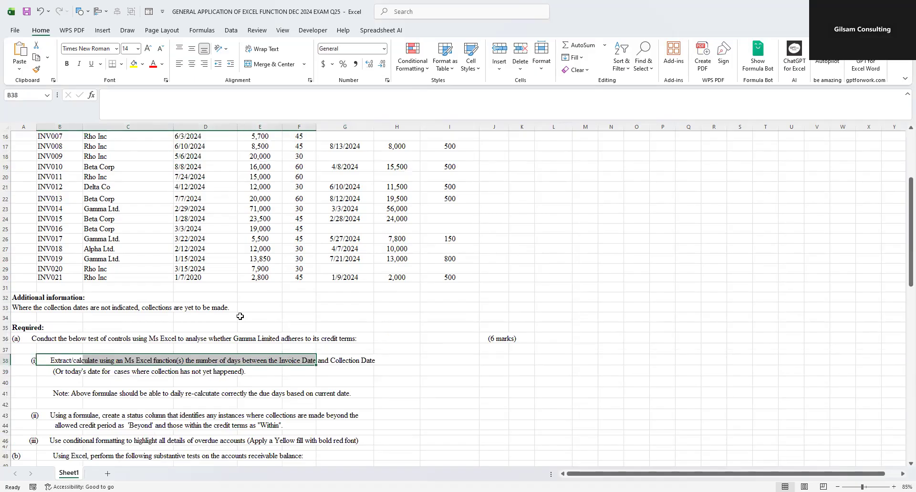
pyautogui.scroll(5, 253, 310)
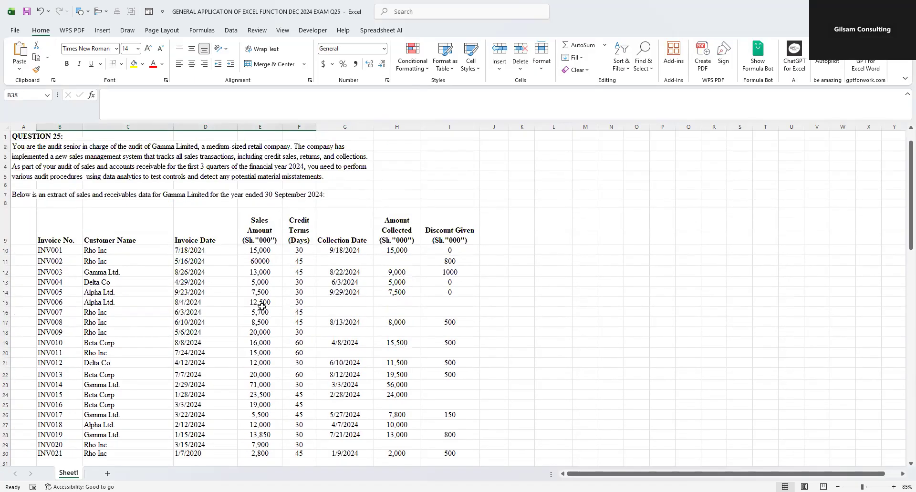
pyautogui.click(207, 248)
pyautogui.moveTo(210, 239); pyautogui.dragTo(198, 444)
pyautogui.moveTo(345, 227); pyautogui.dragTo(352, 452)
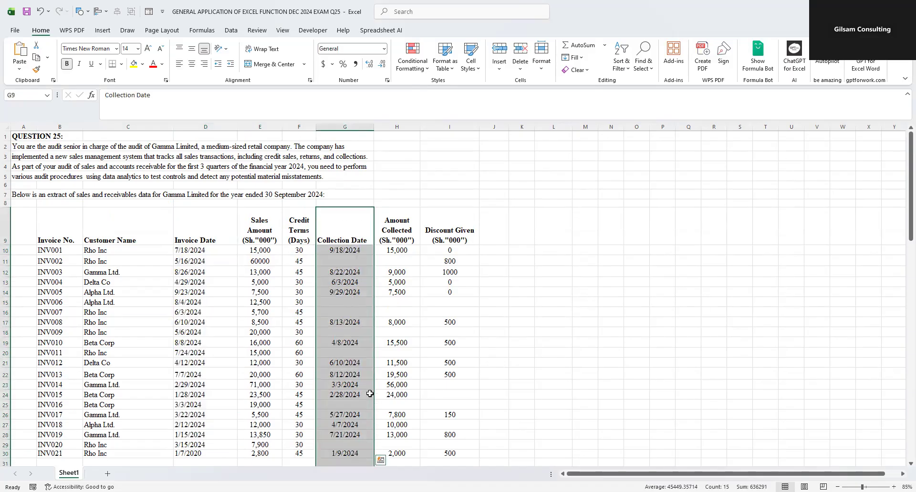
pyautogui.scroll(-1, 370, 391)
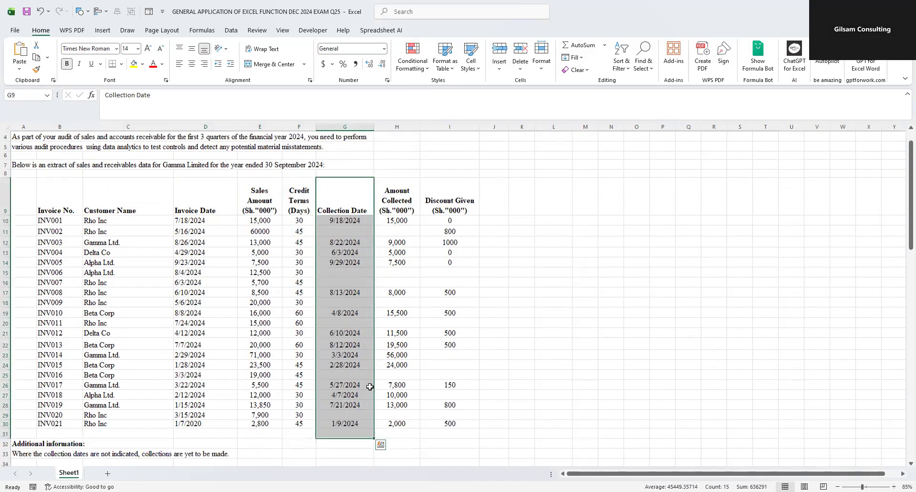
# - Enter the header "No of days" in cell K9 and widen column K to fit it
pyautogui.click(520, 221)
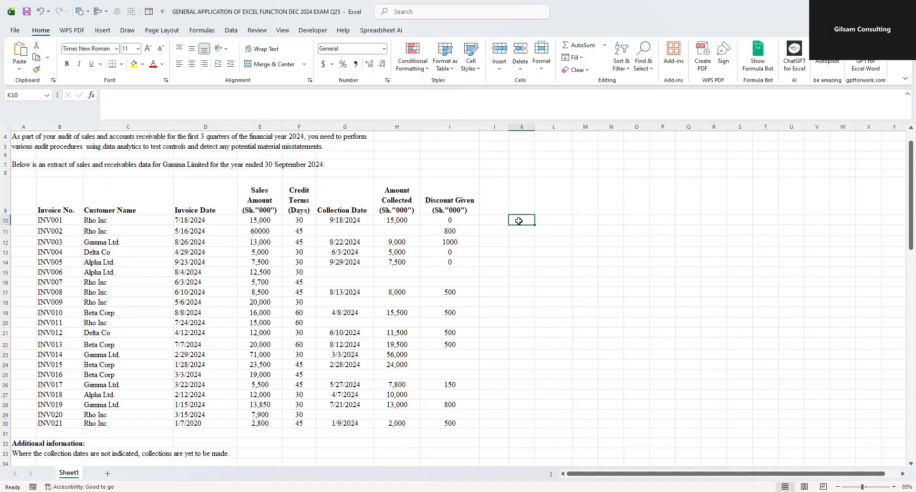
pyautogui.click(529, 203)
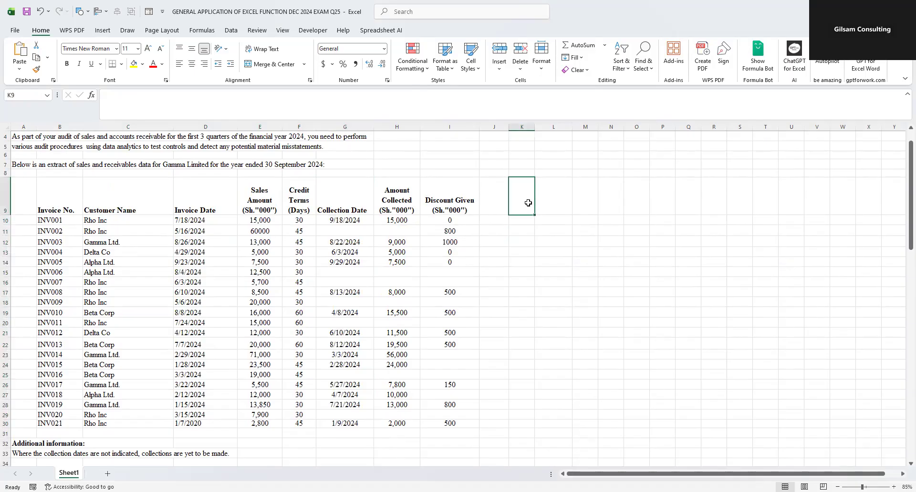
pyautogui.write('N')
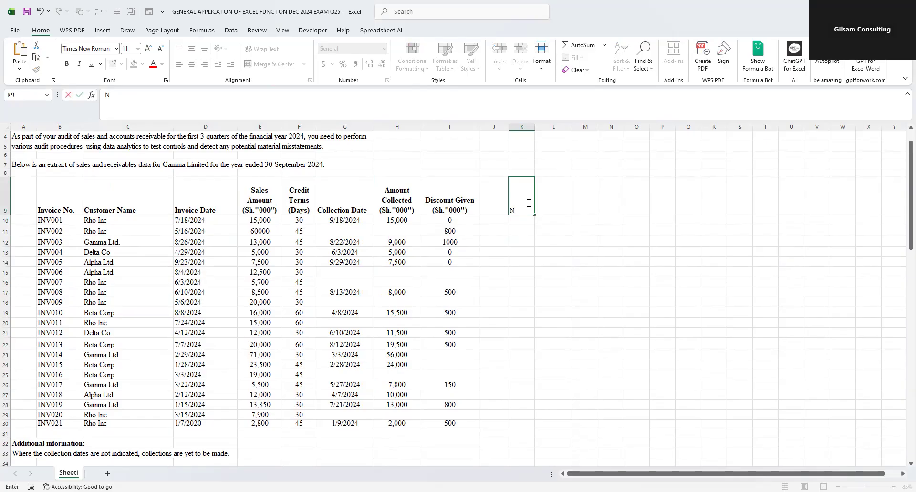
pyautogui.write('o of days')
pyautogui.click(523, 240)
pyautogui.moveTo(534, 129); pyautogui.dragTo(569, 130)
pyautogui.click(524, 221)
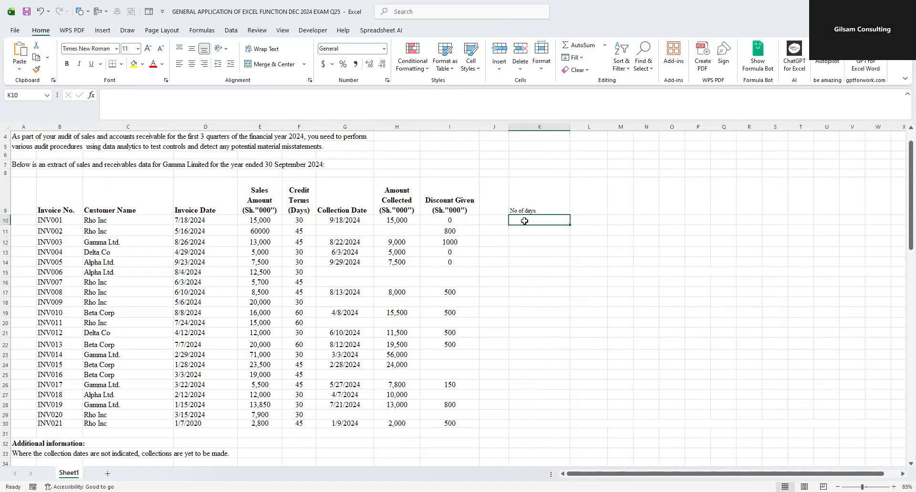
pyautogui.write('=')
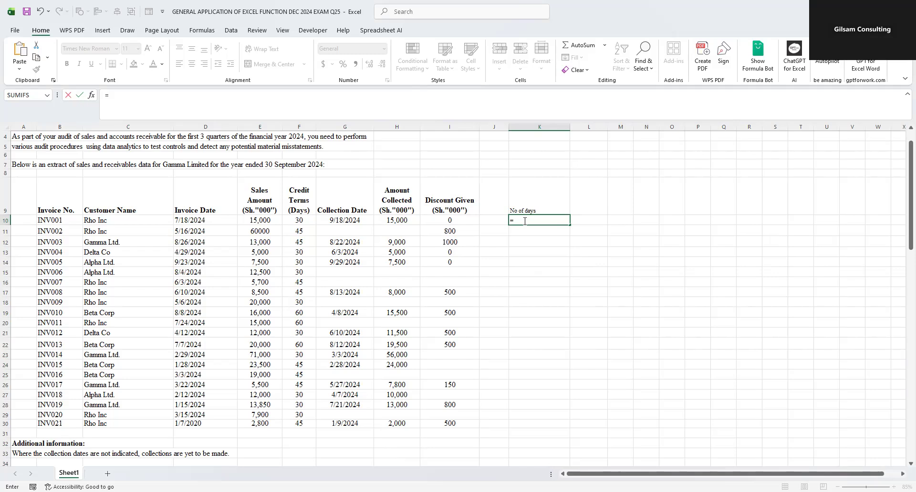
pyautogui.write('n')
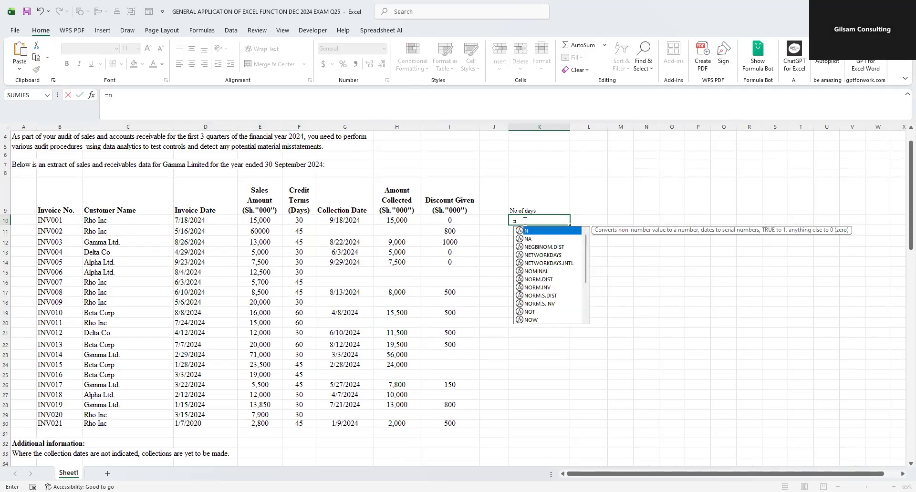
pyautogui.write('um')
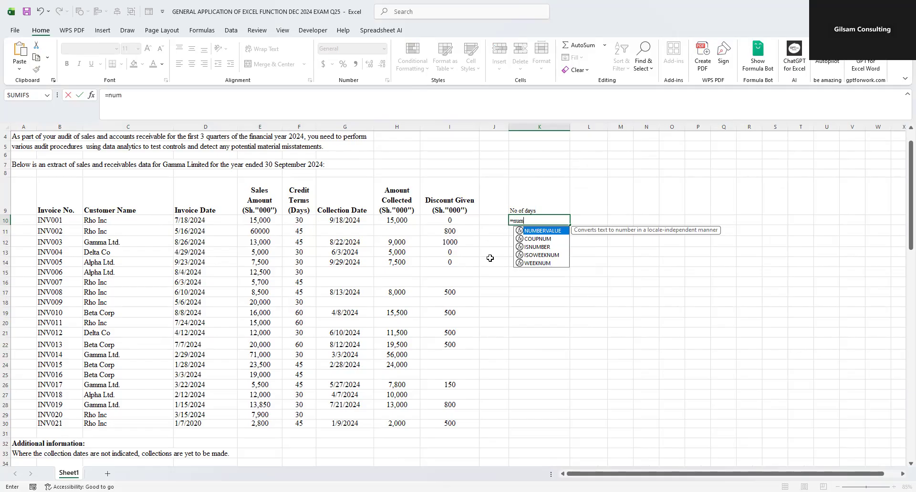
pyautogui.click(543, 264)
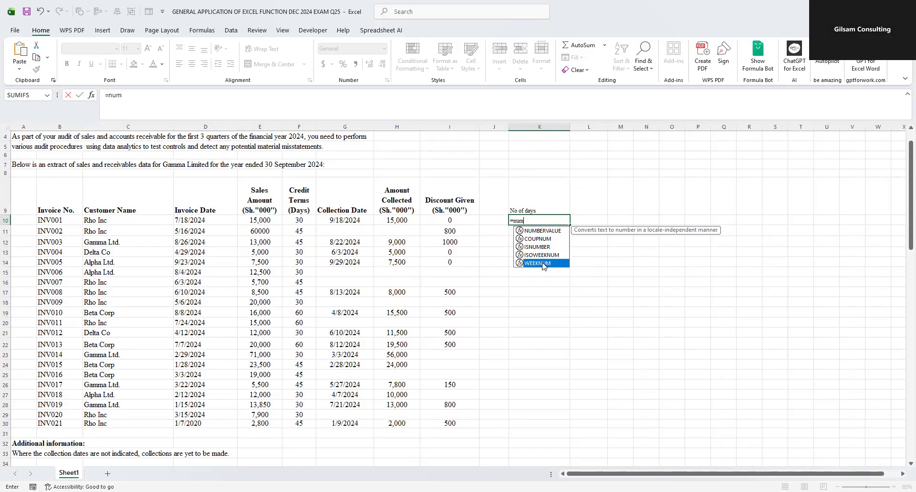
pyautogui.doubleClick(543, 264)
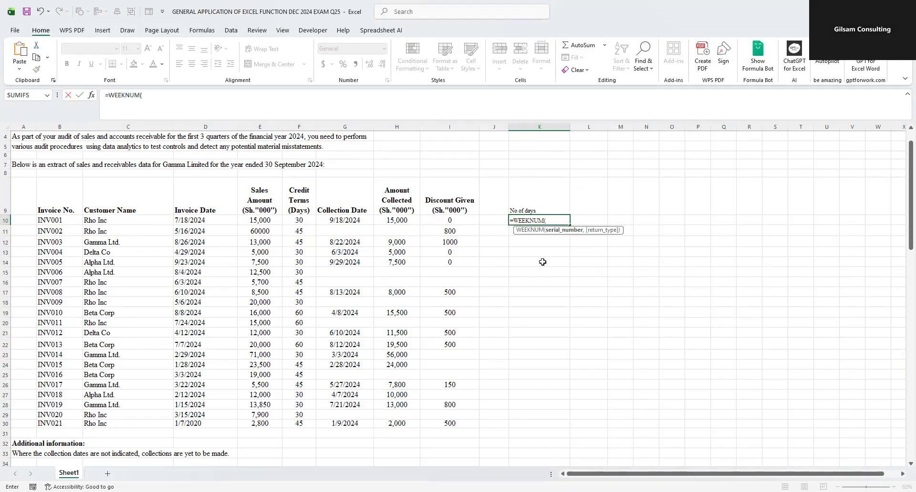
pyautogui.click(195, 221)
pyautogui.press('Escape')
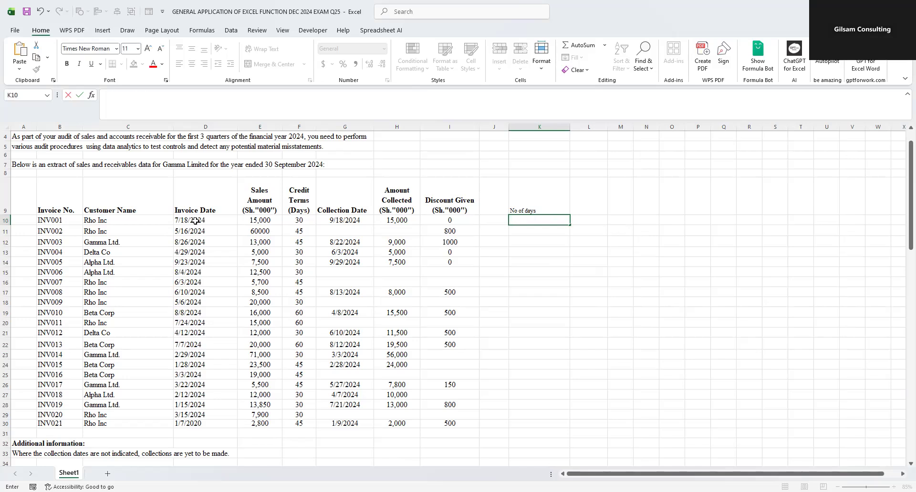
pyautogui.click(394, 293)
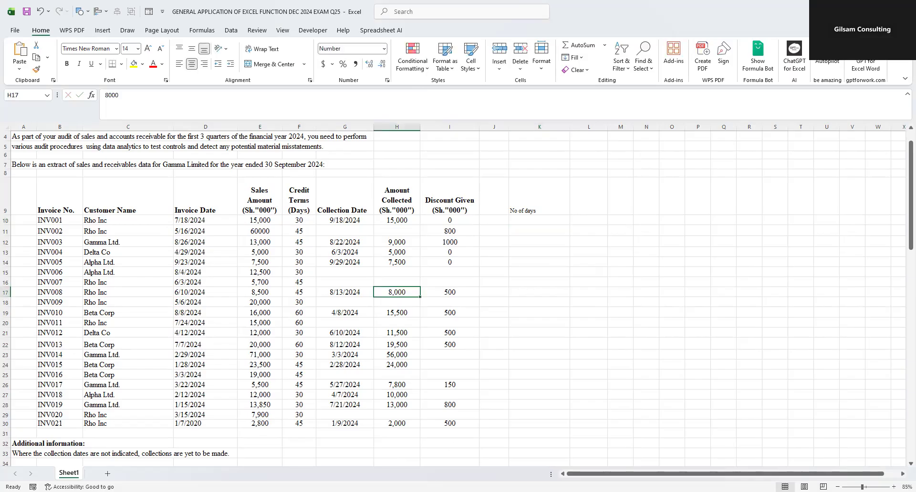
pyautogui.hotkey('alt', 'Tab')
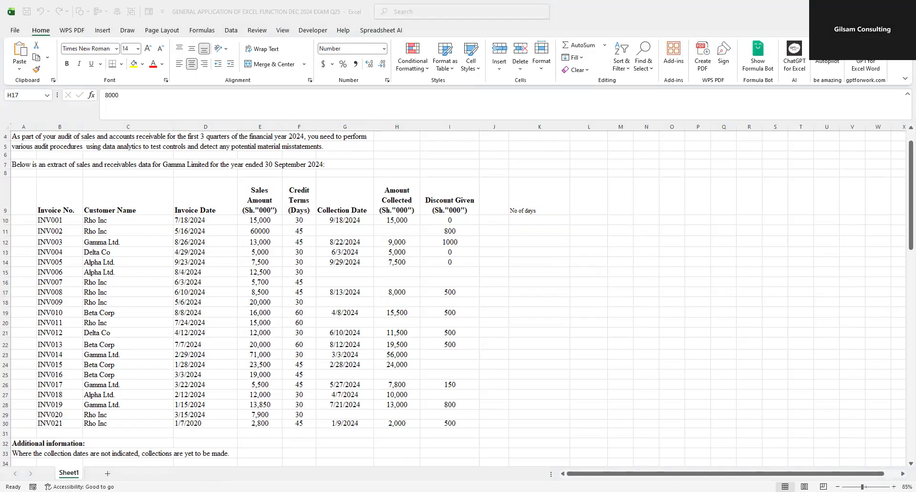
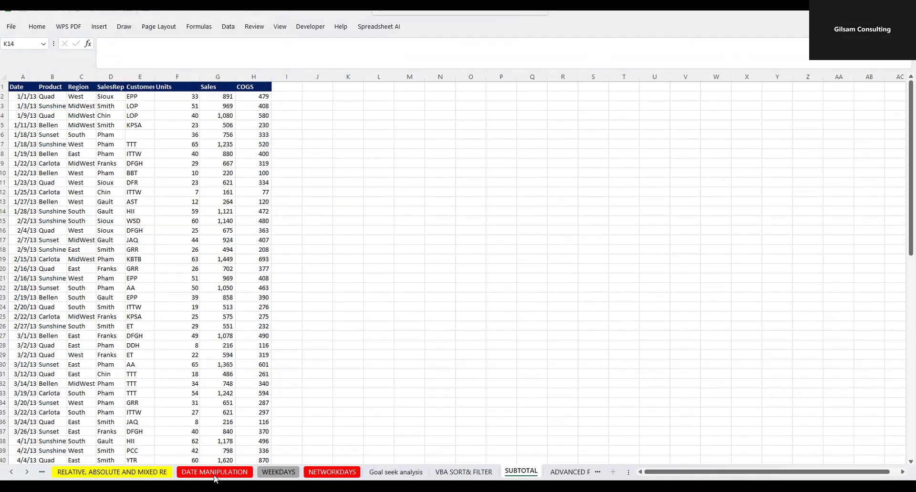
# - Review the DATE MANIPULATION sheet and the WEEKDAY formula and its source date on the WEEKDAYS sheet
pyautogui.click(214, 473)
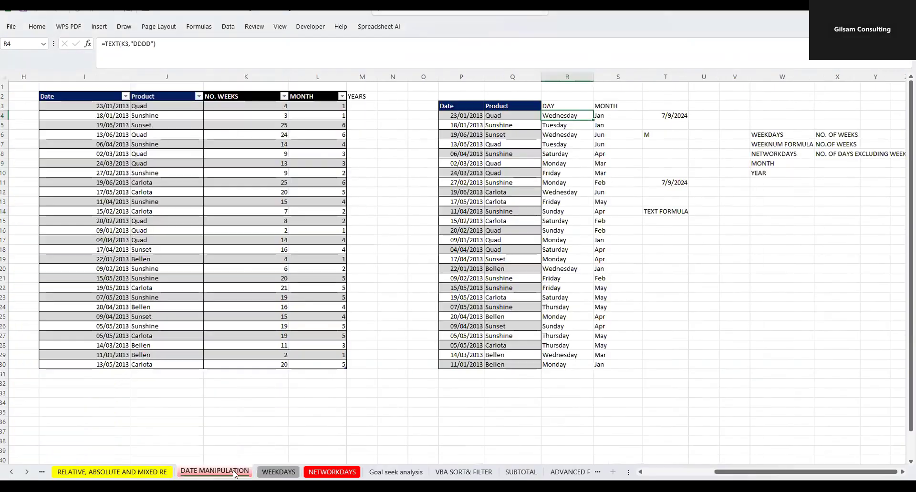
pyautogui.click(276, 473)
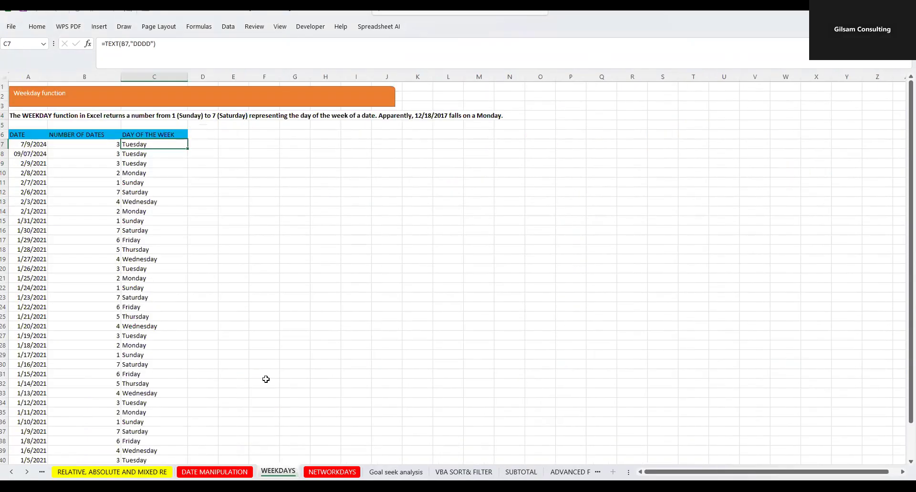
pyautogui.click(83, 143)
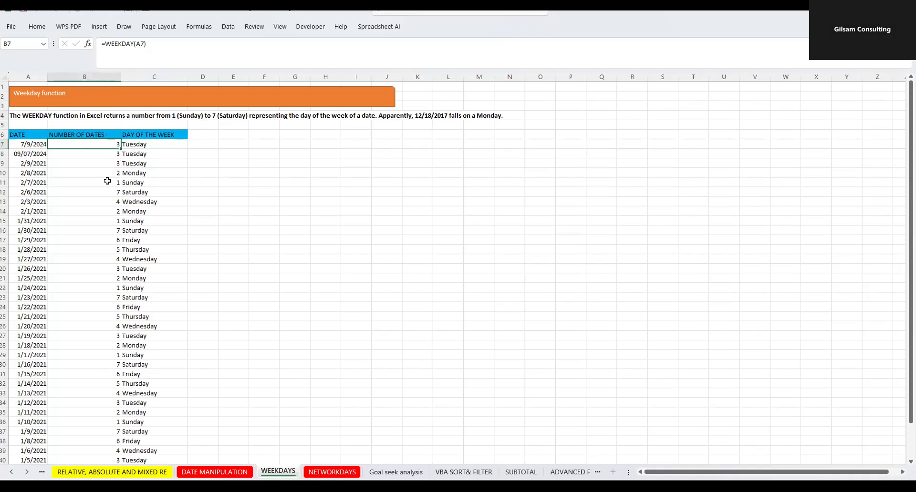
pyautogui.click(28, 145)
pyautogui.click(72, 146)
pyautogui.click(297, 181)
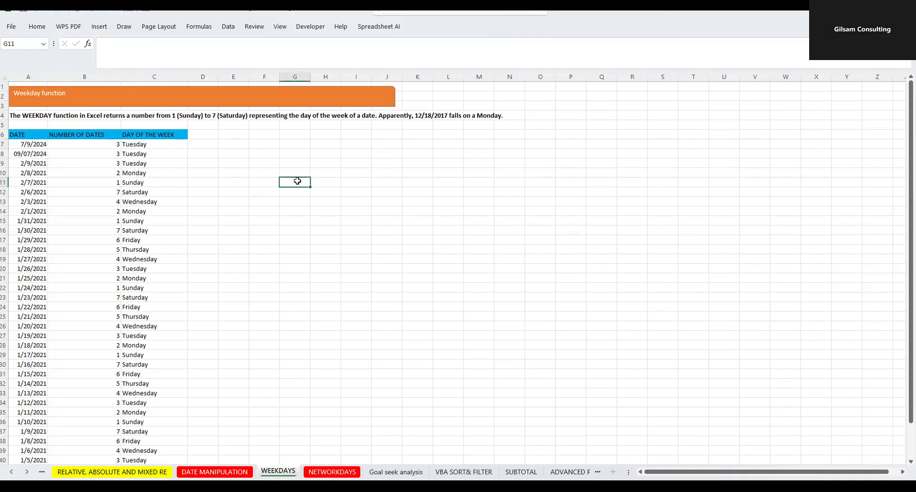
pyautogui.click(308, 231)
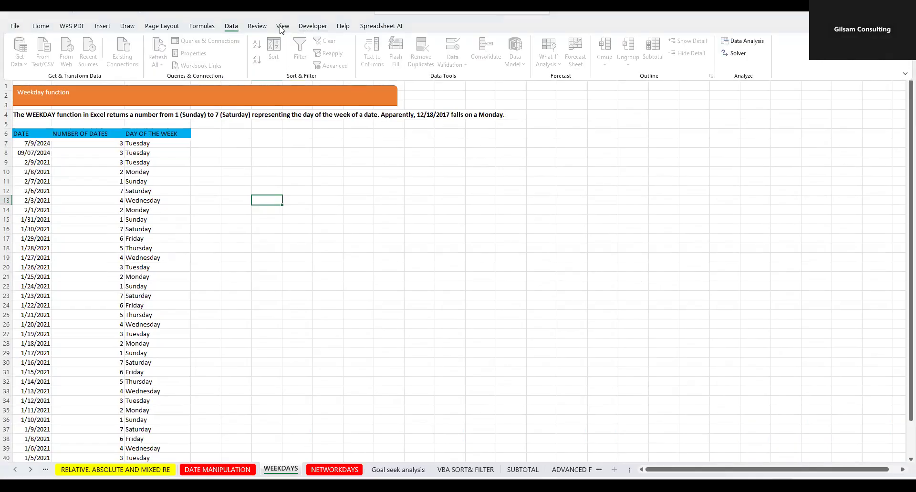
pyautogui.click(259, 27)
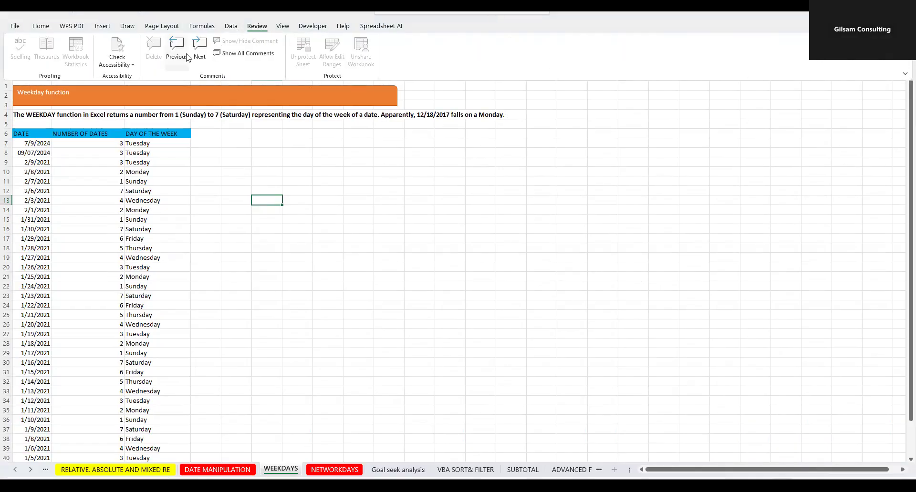
pyautogui.click(283, 27)
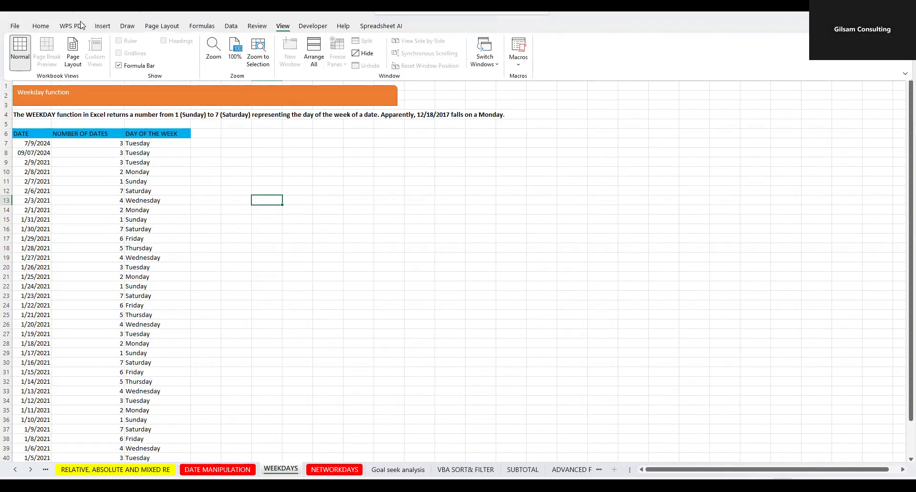
pyautogui.click(231, 28)
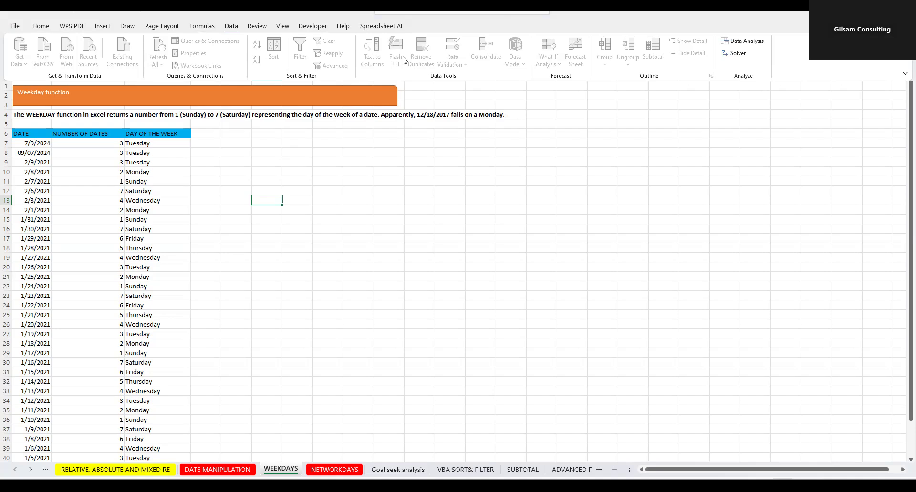
pyautogui.click(409, 268)
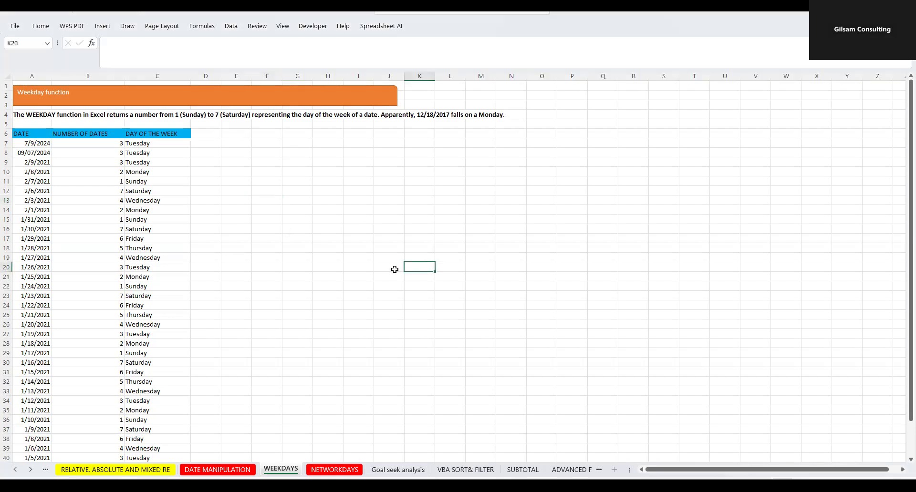
pyautogui.click(336, 267)
pyautogui.click(392, 255)
pyautogui.click(338, 256)
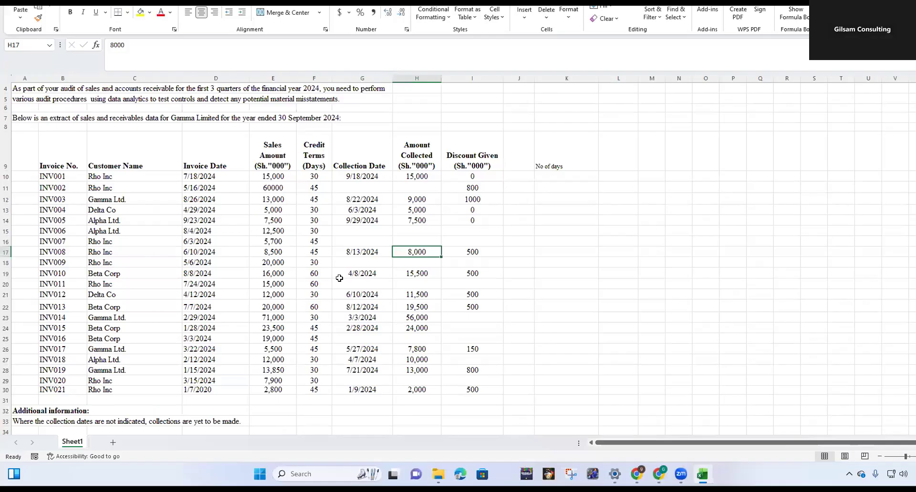
# - Switch to Gmail in Chrome, search for "combi" and preview the COMBINED ADVANCED EXCEL.xlsx attachment of the 7/9/24 COMBINE EXCEL message
pyautogui.click(636, 472)
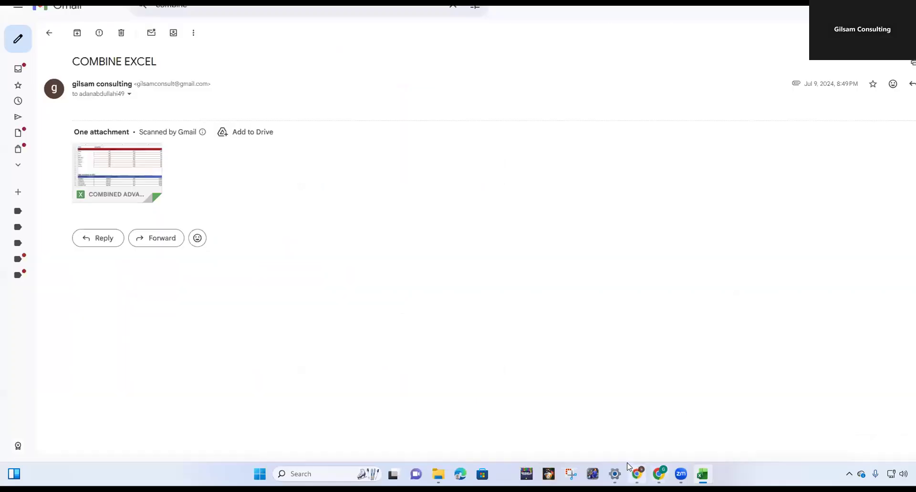
pyautogui.click(47, 36)
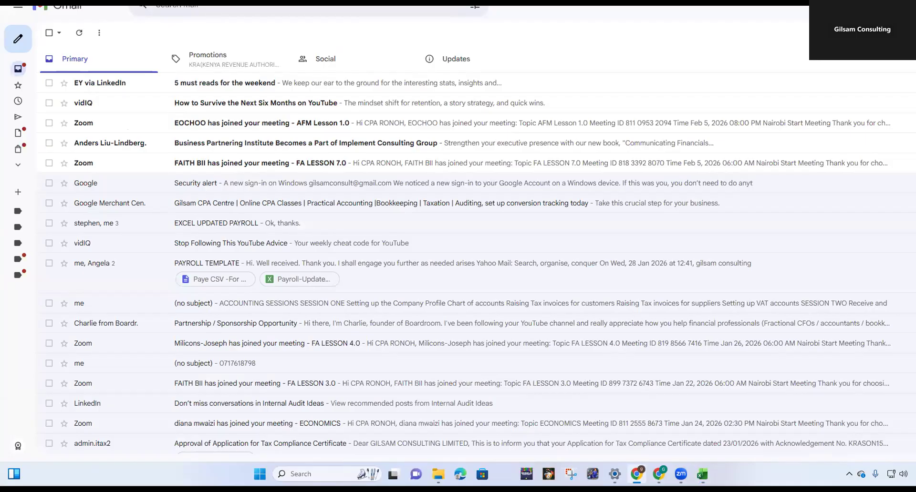
pyautogui.click(187, 2)
pyautogui.write('combi')
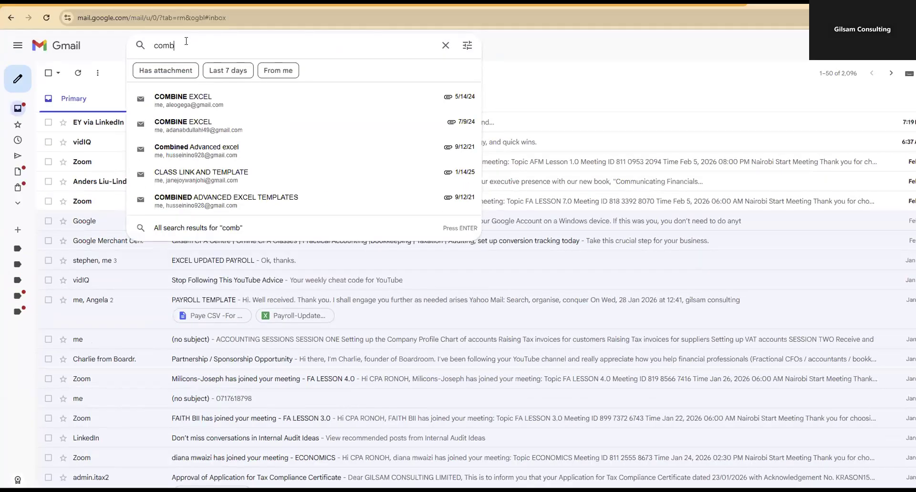
pyautogui.click(203, 135)
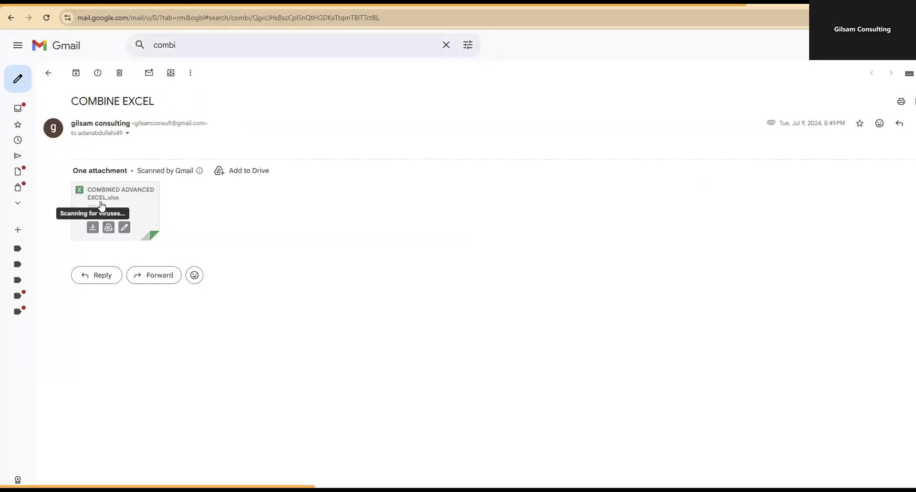
pyautogui.click(99, 210)
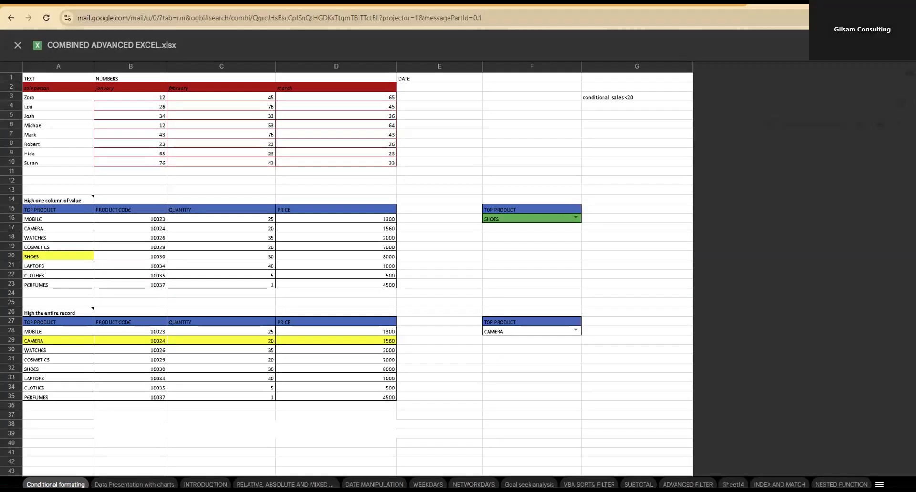
# - Open the recently downloaded COMBINED ADVANCED EXCEL workbook in Excel, enable editing and dismiss the circular reference warning
pyautogui.click(870, 18)
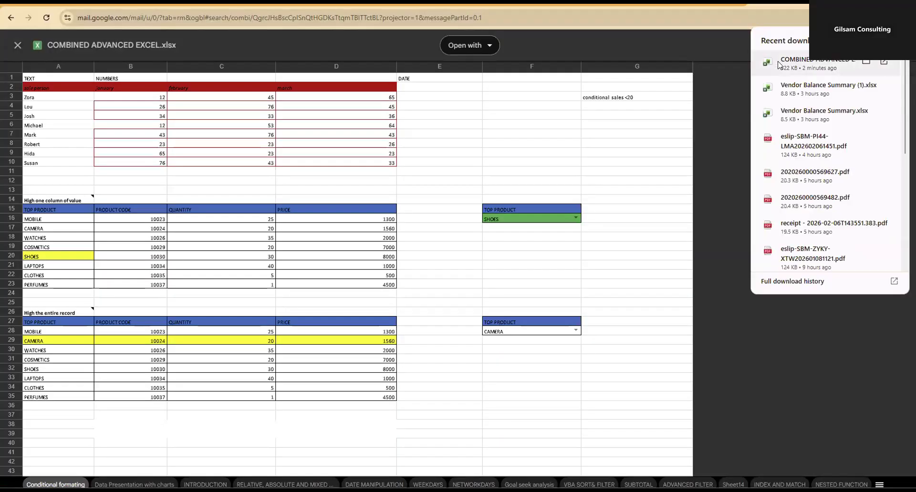
pyautogui.moveTo(778, 64); pyautogui.dragTo(593, 334)
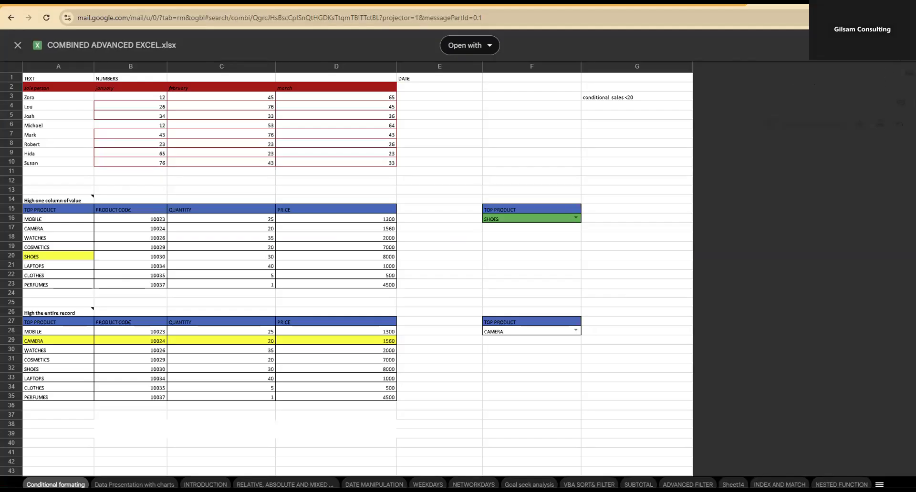
pyautogui.click(875, 45)
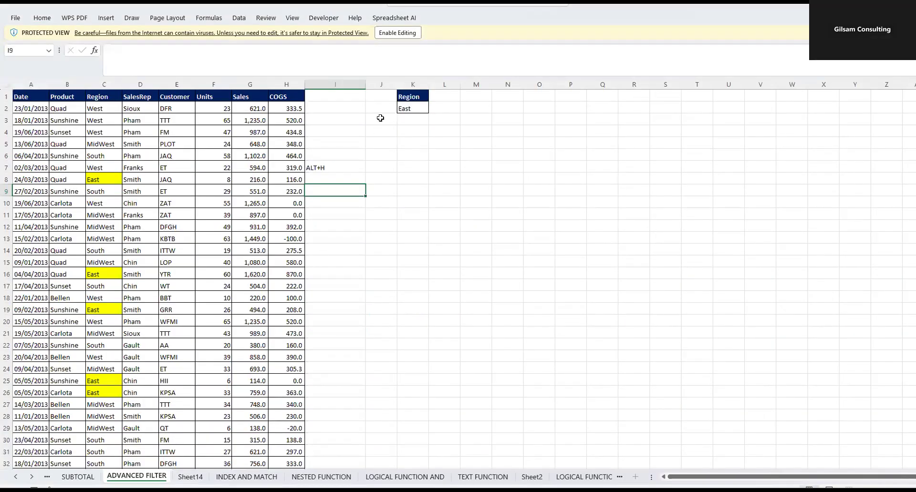
pyautogui.click(399, 33)
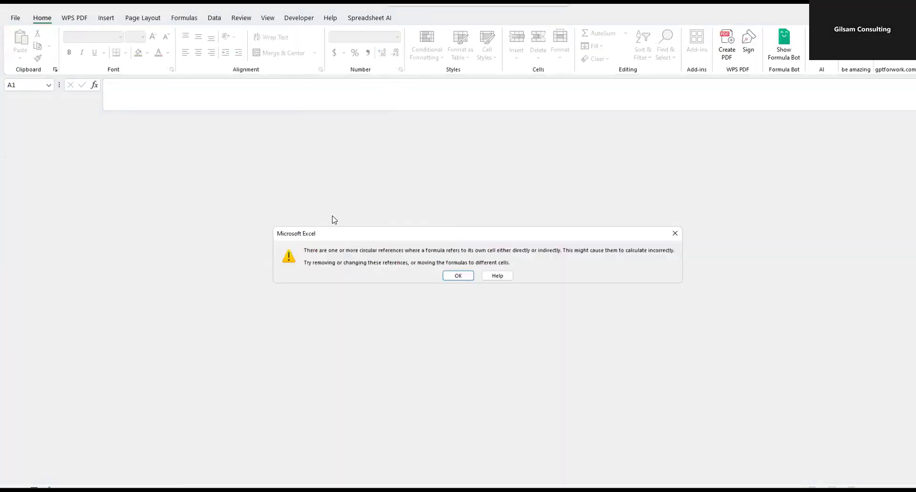
pyautogui.click(461, 279)
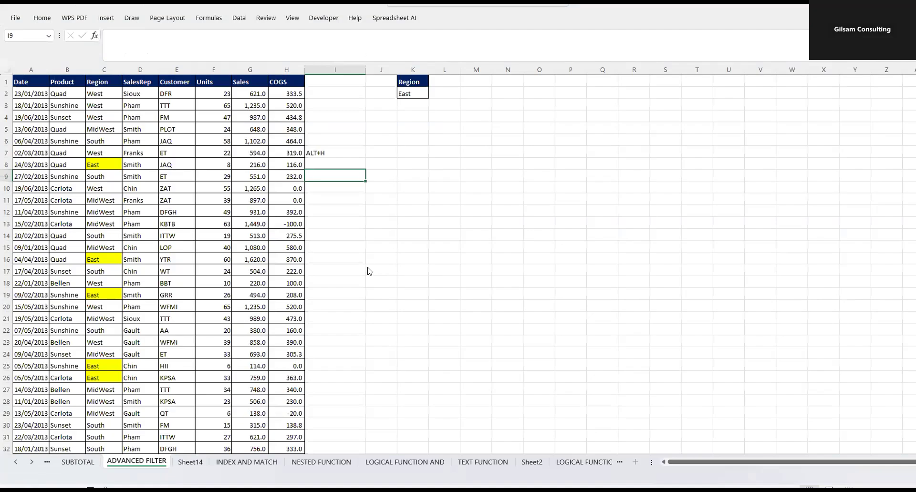
# - Test text entry in cell J13 of the ADVANCED FILTER sheet, clear it and switch to the WEEKDAYS sheet
pyautogui.click(381, 271)
pyautogui.write('j')
pyautogui.press('BackSpace')
pyautogui.click(16, 477)
pyautogui.click(16, 477)
pyautogui.click(16, 477)
pyautogui.click(16, 476)
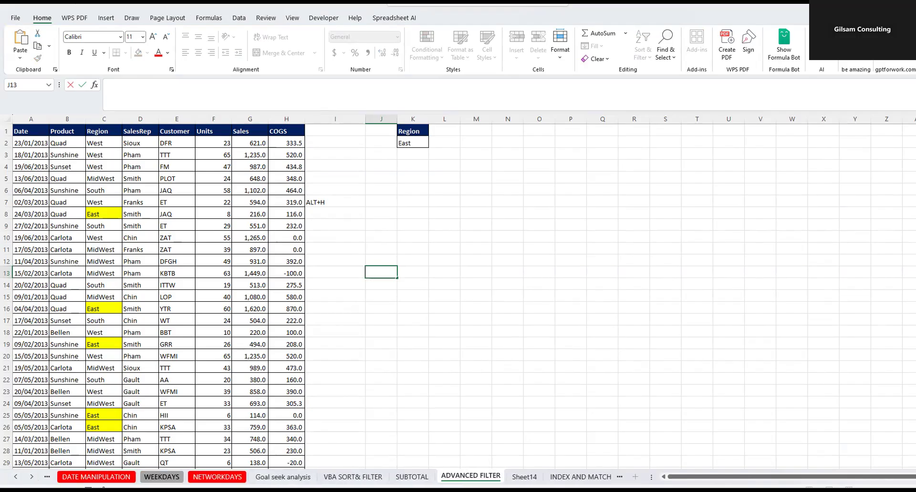
pyautogui.click(162, 477)
# - Enter the formula =TODAY() in cell G9 of the WEEKDAYS sheet and check it
pyautogui.click(308, 204)
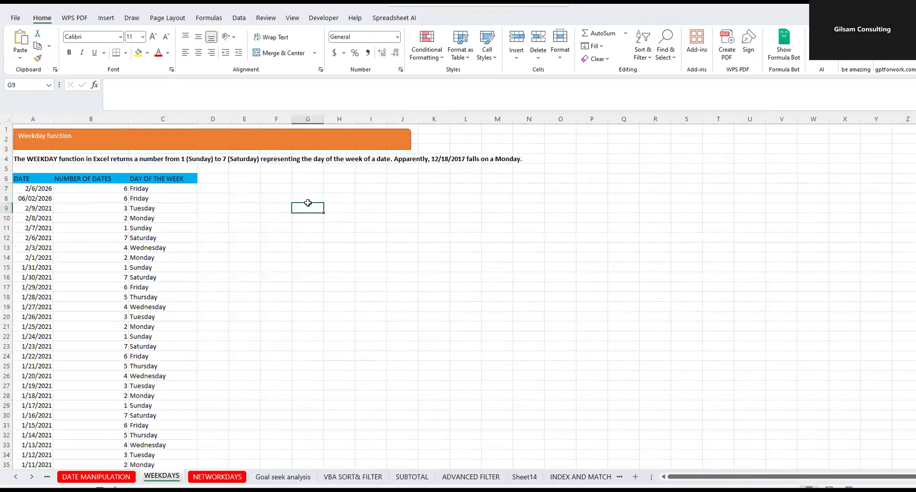
pyautogui.write('=')
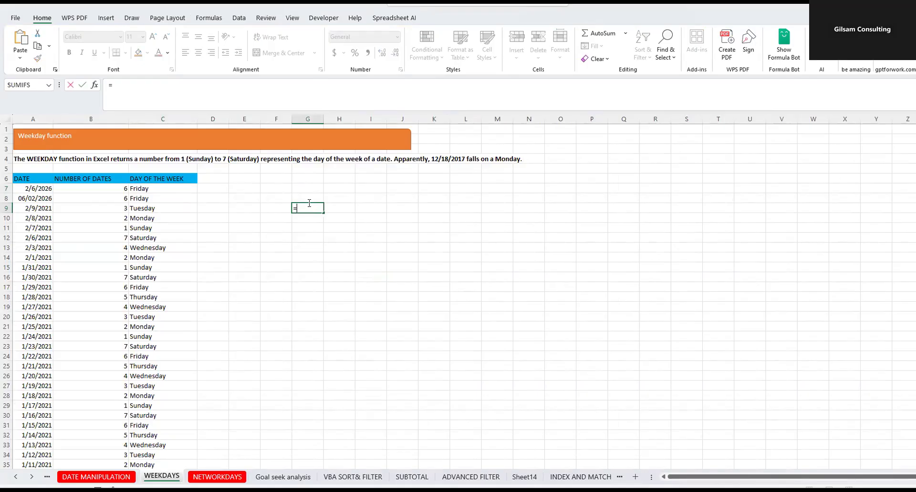
pyautogui.write('to')
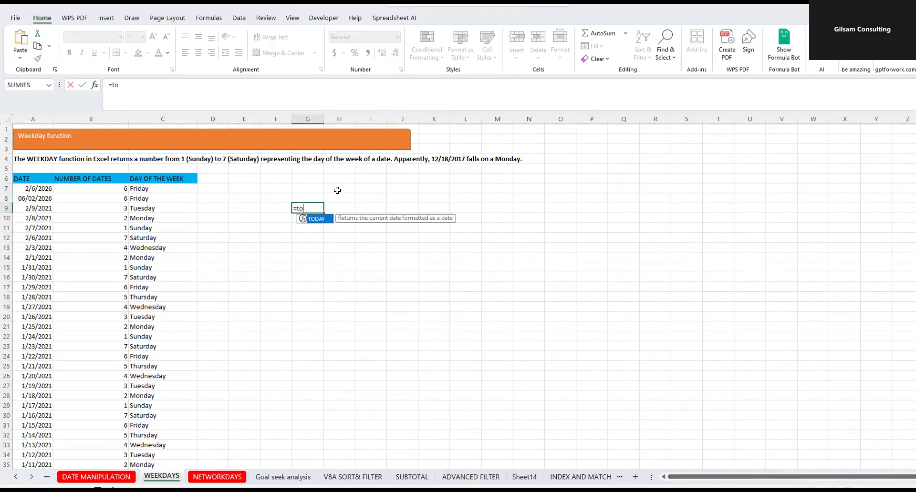
pyautogui.doubleClick(319, 219)
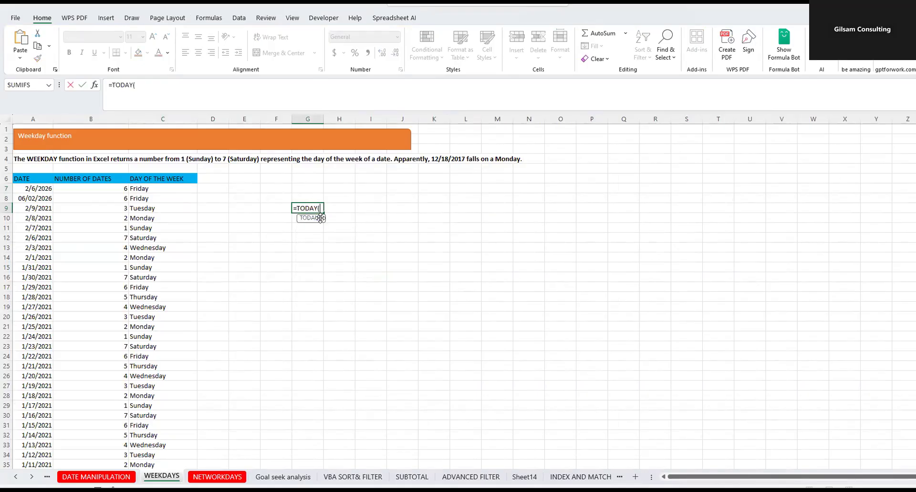
pyautogui.press('Return')
pyautogui.click(303, 208)
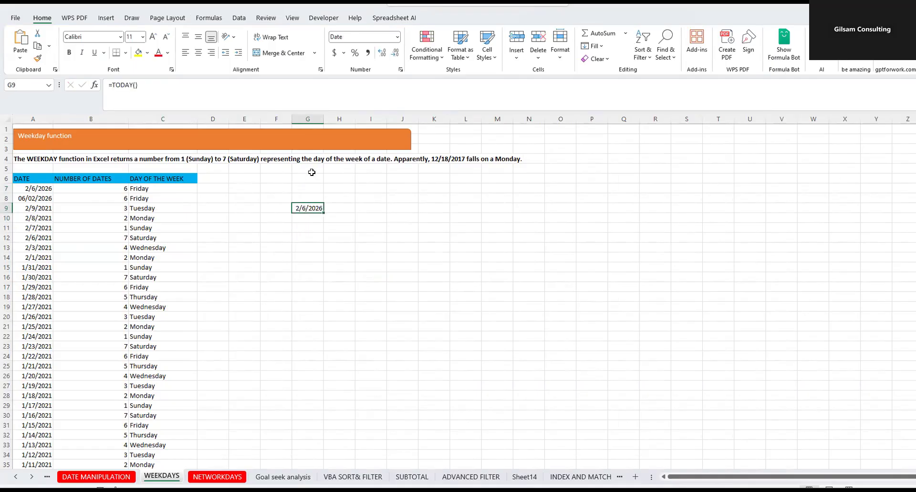
pyautogui.click(328, 119)
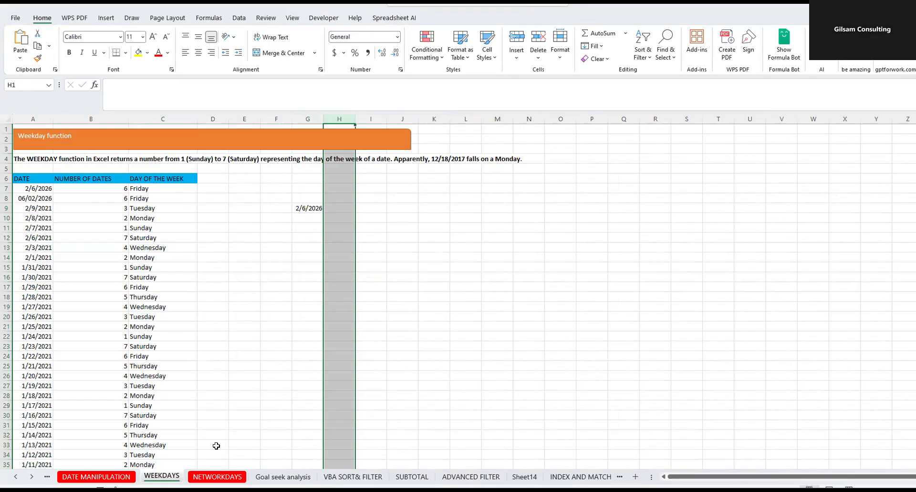
# - Examine the TODAY formula in A7, the dates below it and the TEXT formula in C7 that gives the day of the week
pyautogui.click(135, 187)
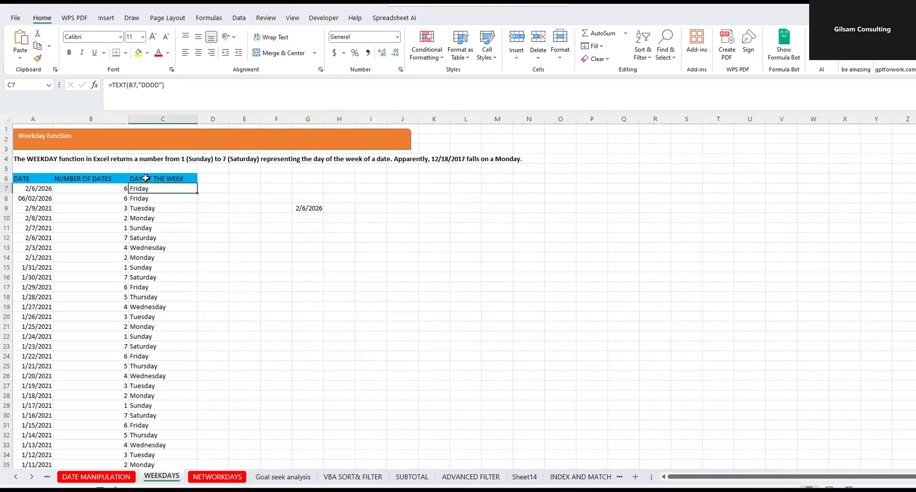
pyautogui.click(262, 239)
pyautogui.click(33, 188)
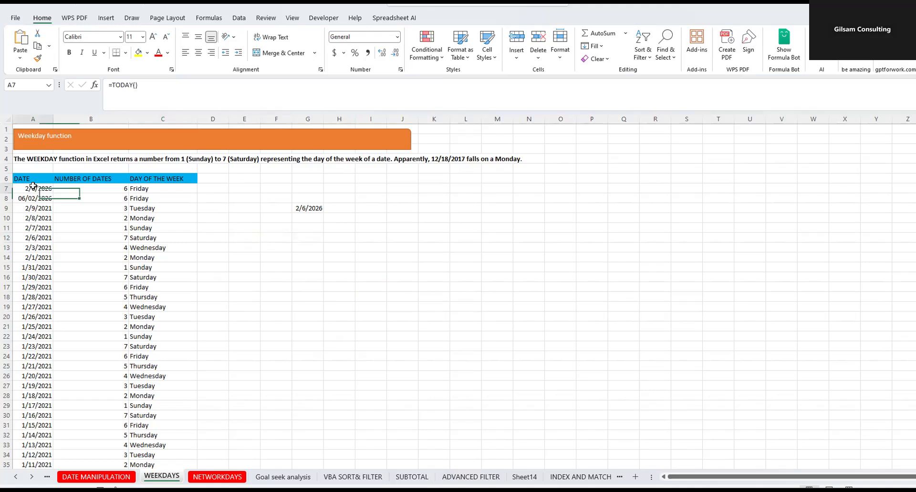
pyautogui.moveTo(30, 204); pyautogui.dragTo(35, 268)
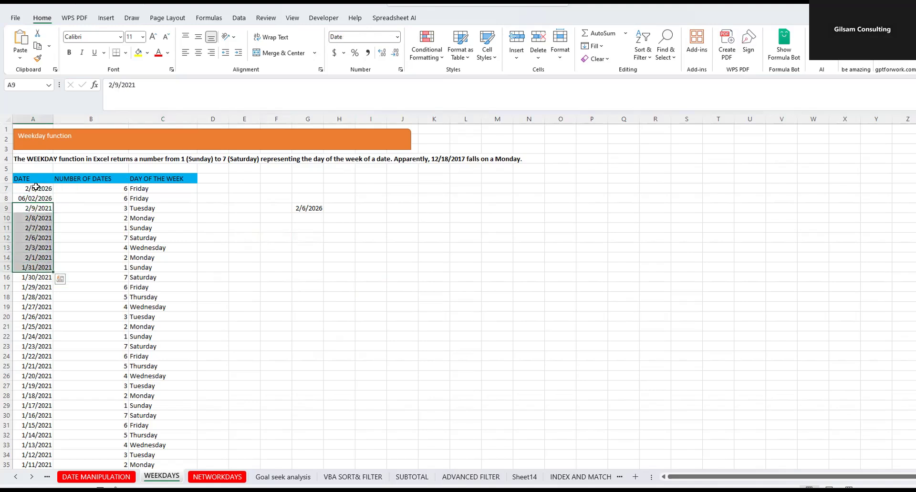
pyautogui.click(36, 189)
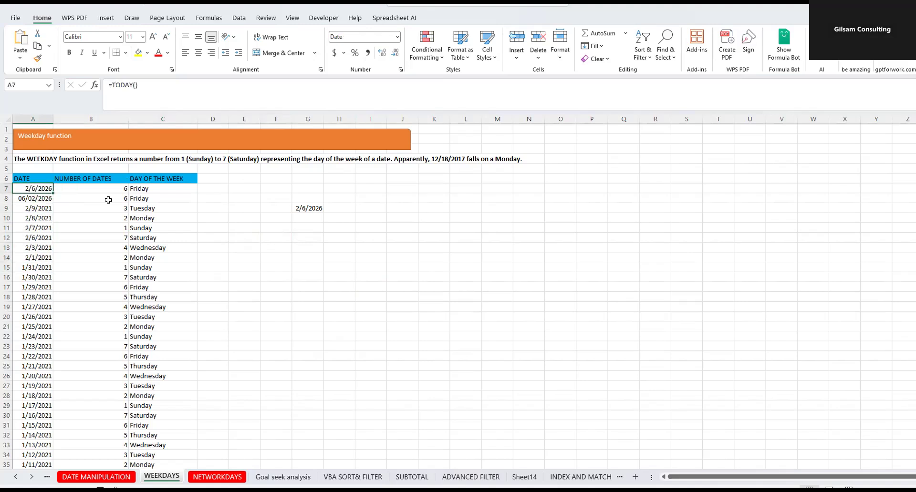
pyautogui.click(142, 178)
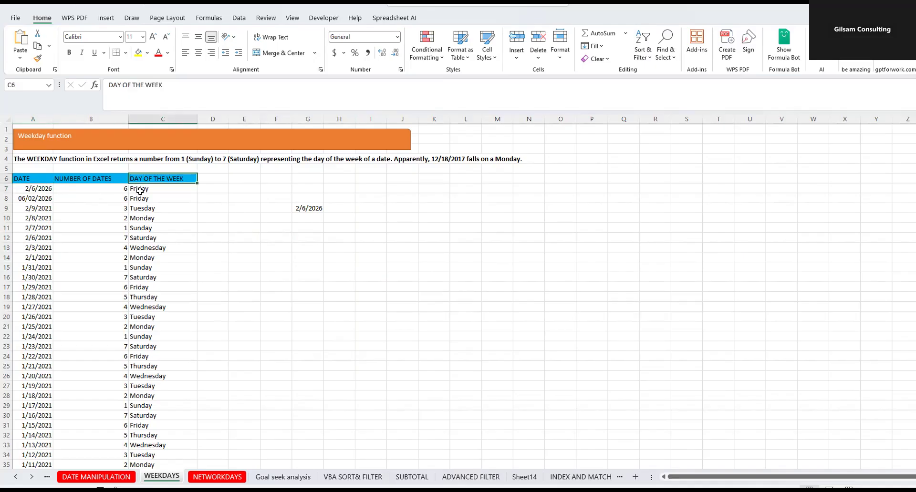
pyautogui.click(139, 190)
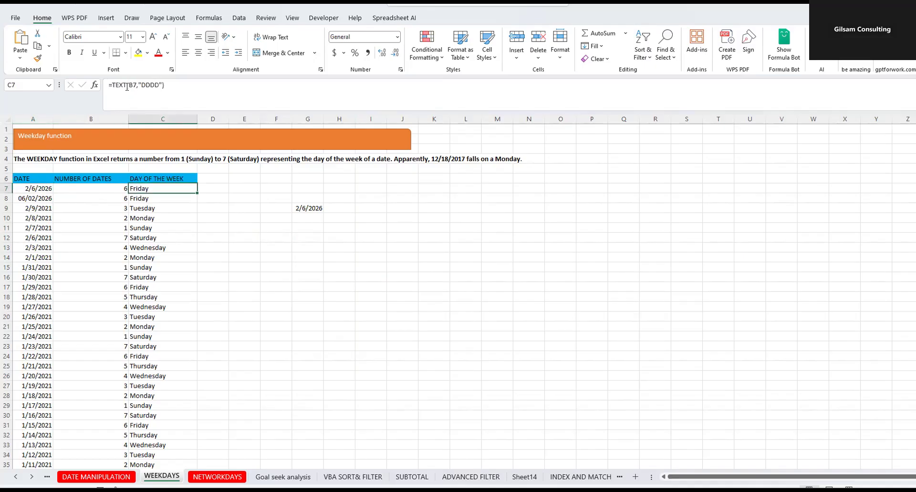
pyautogui.click(310, 234)
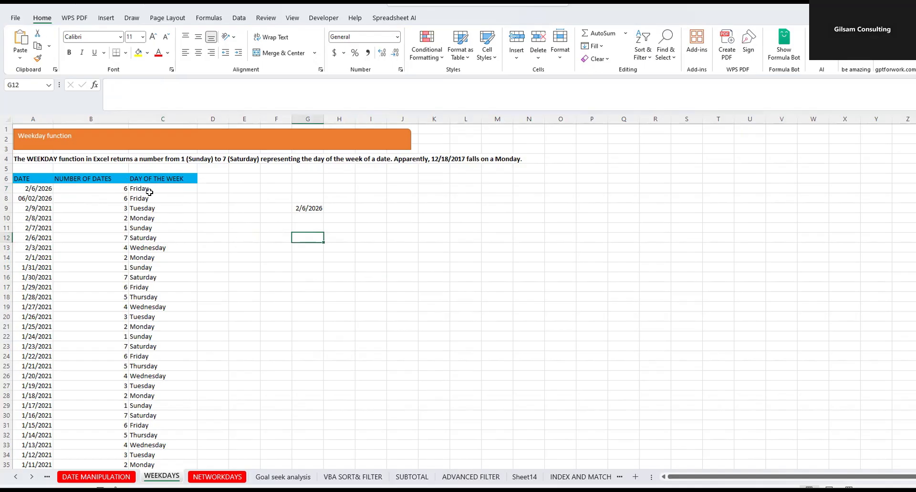
pyautogui.click(149, 192)
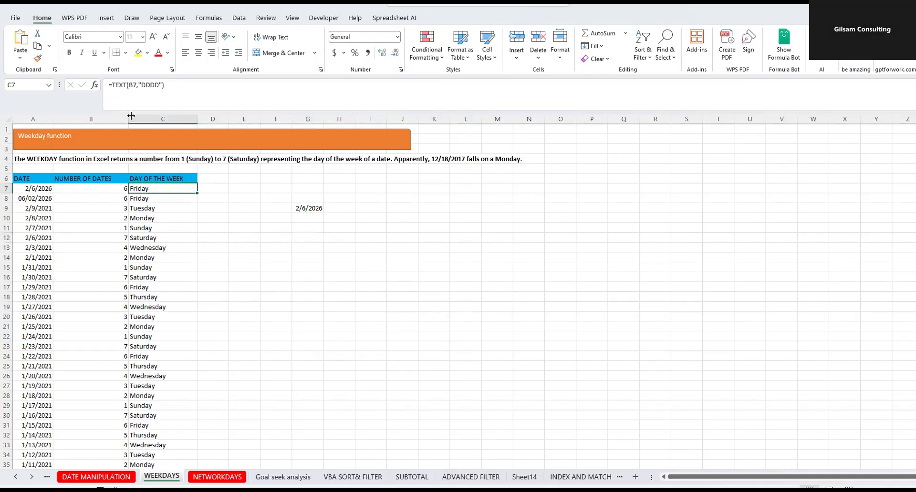
# - Examine the arguments of the TEXT formula in C7 and the WEEKDAY formula in B7 with its source date in A7
pyautogui.doubleClick(134, 84)
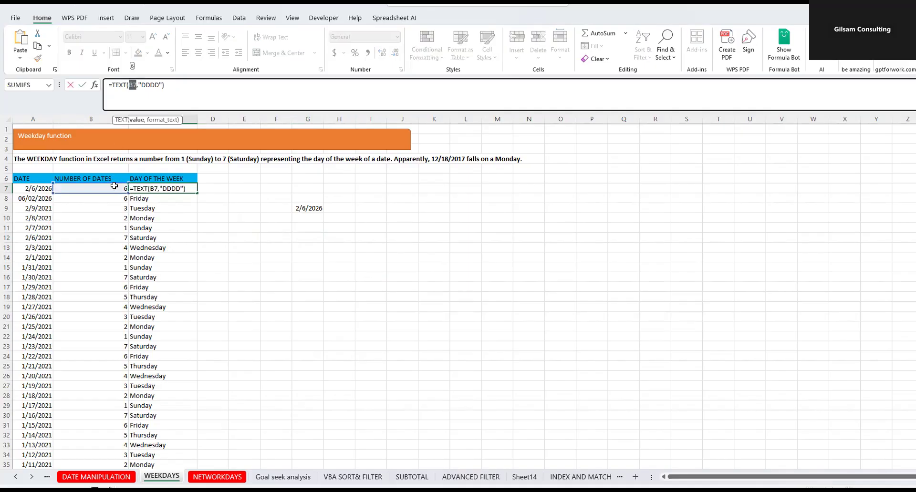
pyautogui.moveTo(142, 84); pyautogui.dragTo(154, 85)
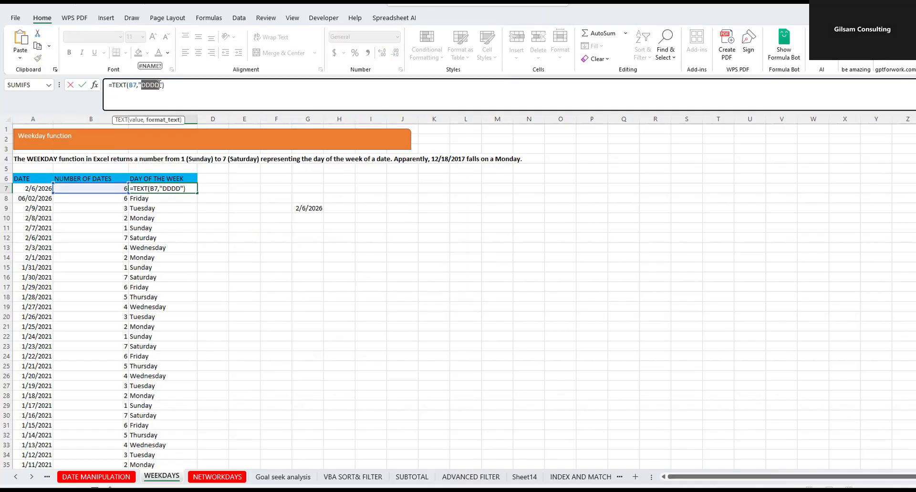
pyautogui.press('Return')
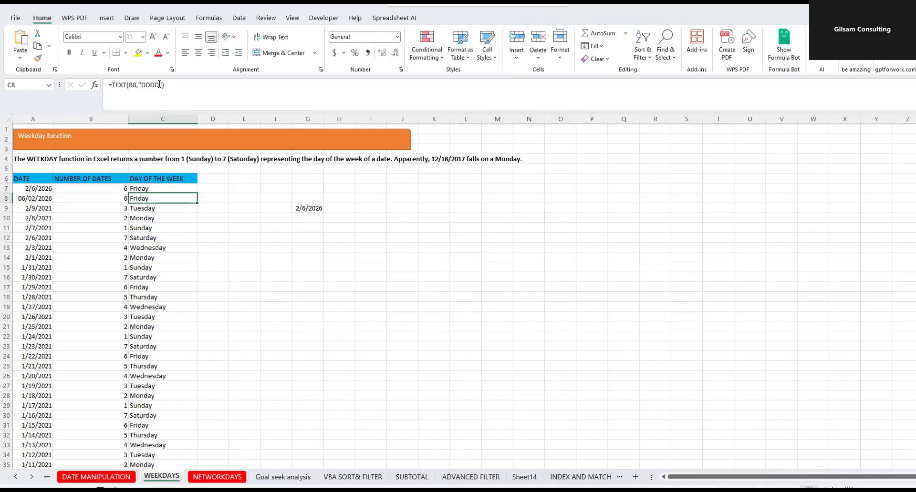
pyautogui.click(94, 188)
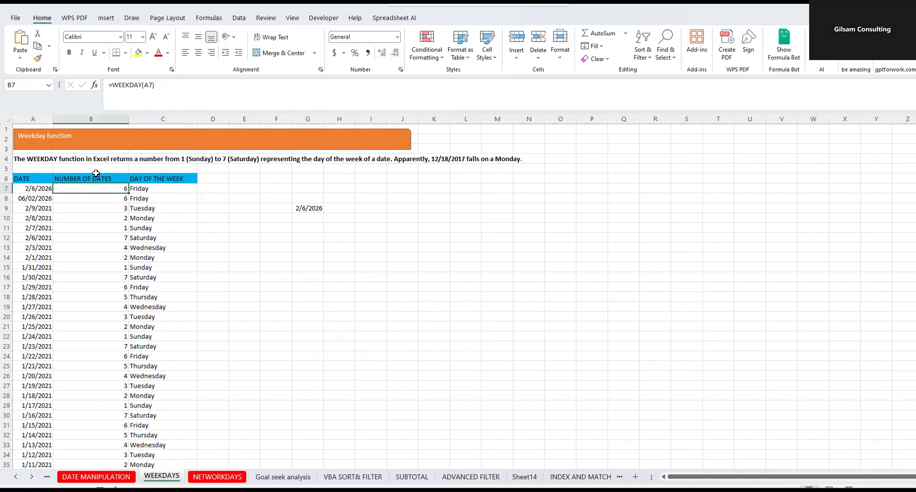
pyautogui.click(152, 84)
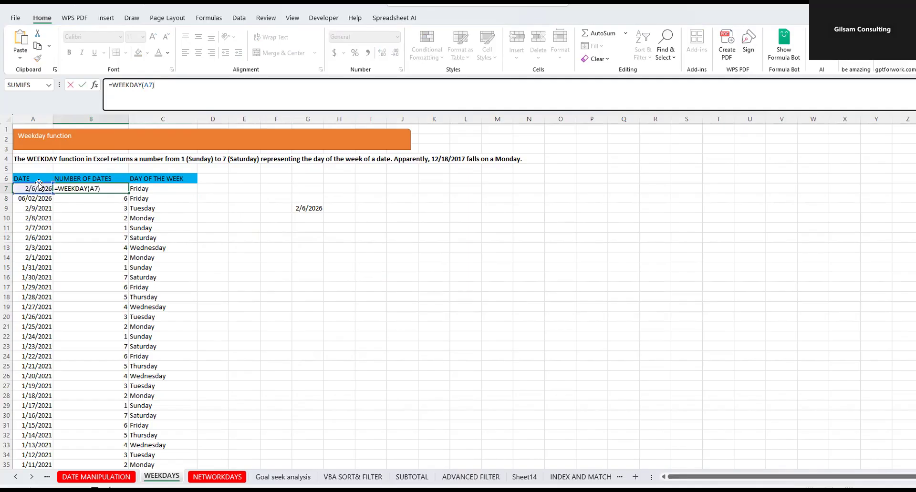
pyautogui.press('Return')
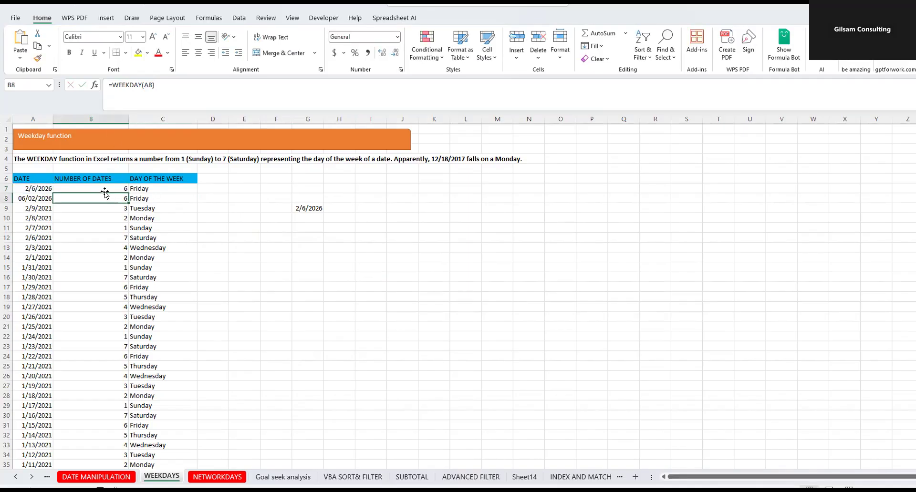
pyautogui.click(105, 187)
pyautogui.click(36, 189)
pyautogui.click(112, 191)
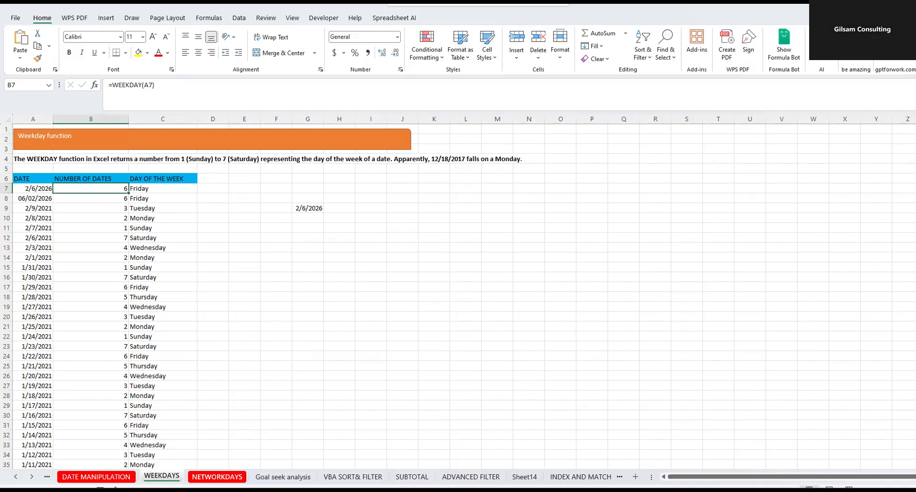
# - Switch to the NETWORKDAYS sheet, widen column C to fit its contents and review the dates in columns A and B
pyautogui.click(217, 478)
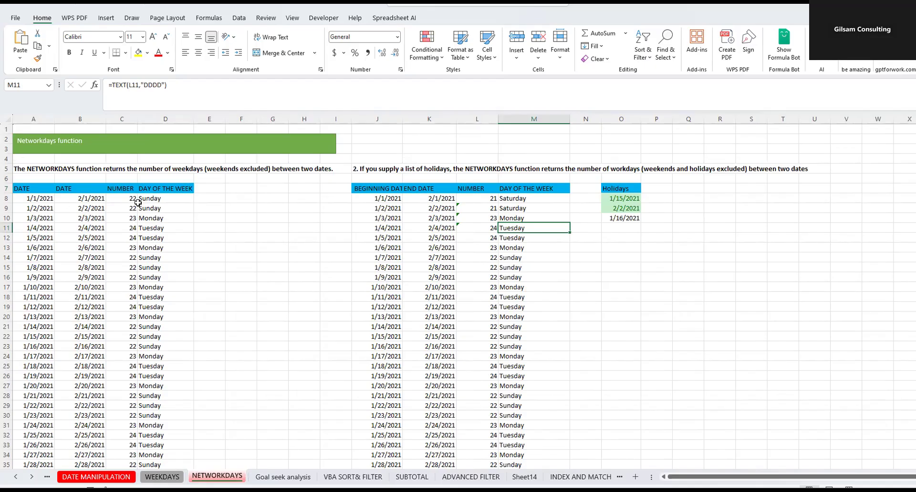
pyautogui.doubleClick(137, 118)
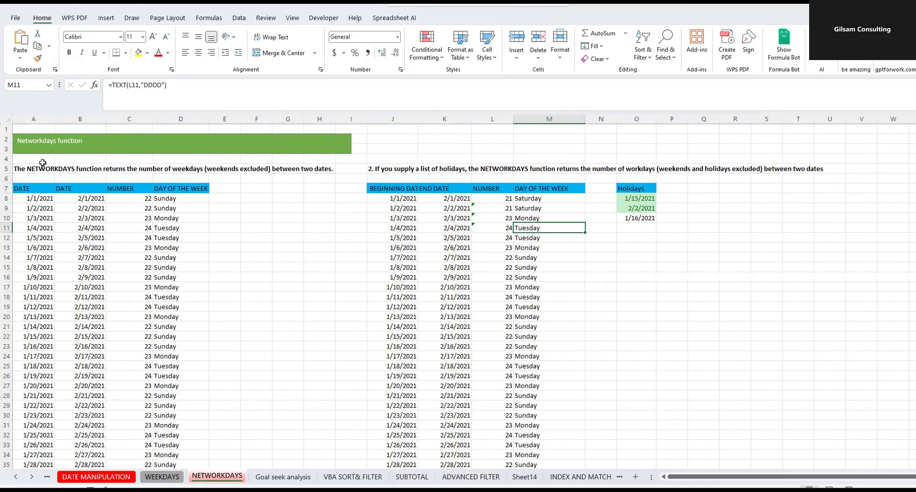
pyautogui.click(37, 195)
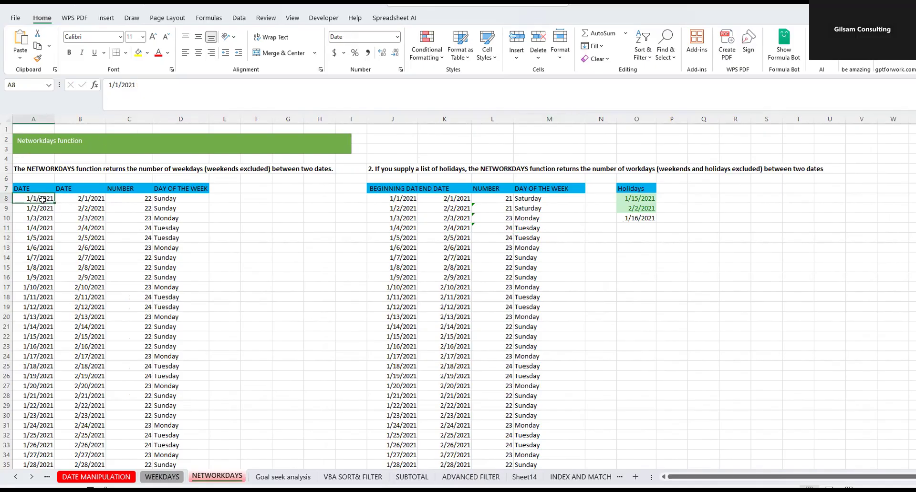
pyautogui.click(45, 244)
pyautogui.moveTo(36, 194); pyautogui.dragTo(30, 260)
pyautogui.moveTo(81, 196); pyautogui.dragTo(83, 229)
# - Enter the formula =NETWORKDAYS(A8,B8,1) in cell F8 to count the workdays between the two dates
pyautogui.click(247, 199)
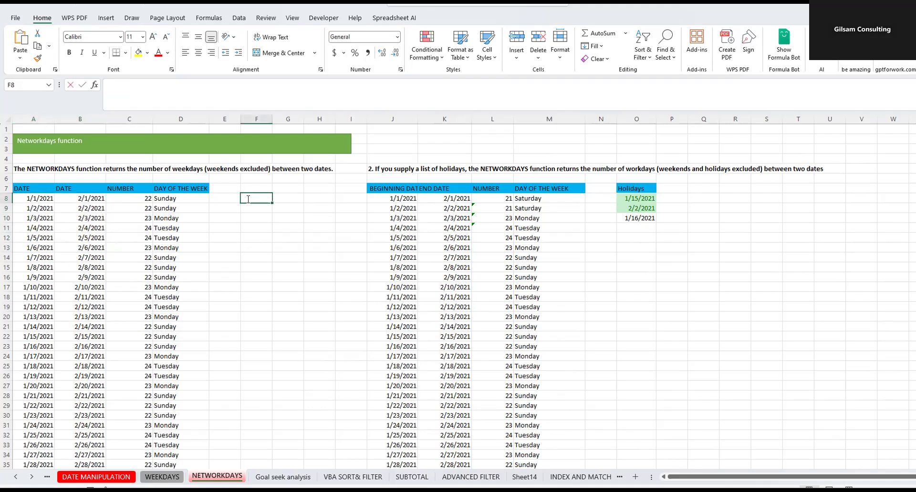
pyautogui.write('=net')
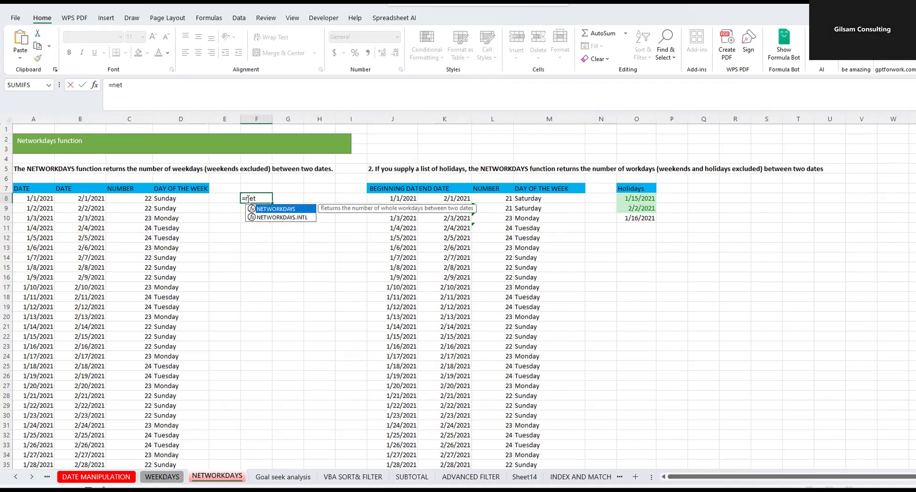
pyautogui.doubleClick(272, 209)
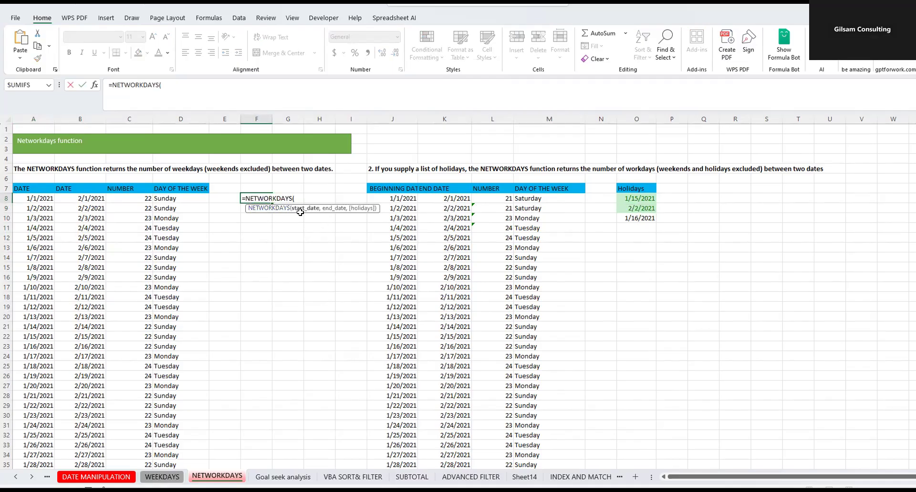
pyautogui.click(48, 197)
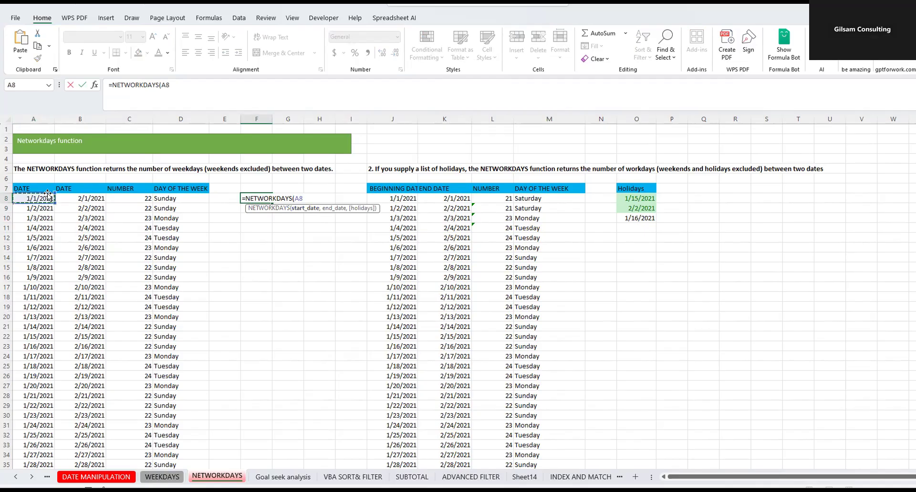
pyautogui.write(',')
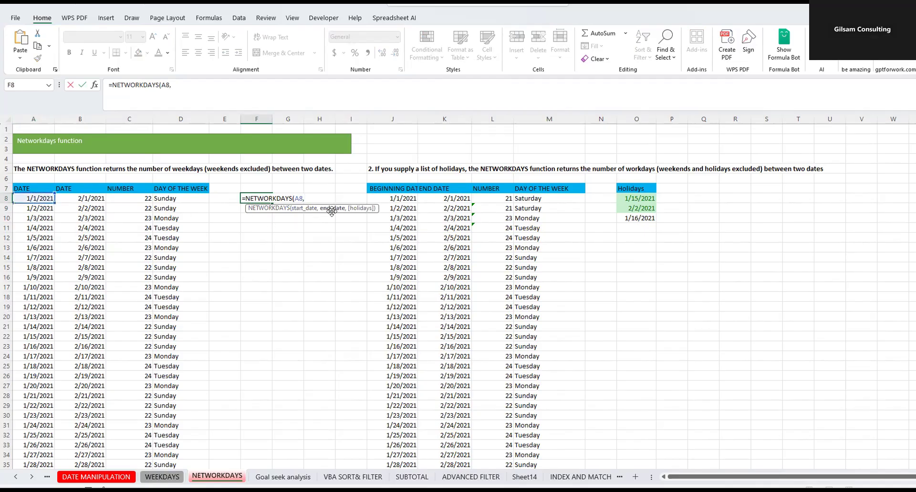
pyautogui.click(93, 198)
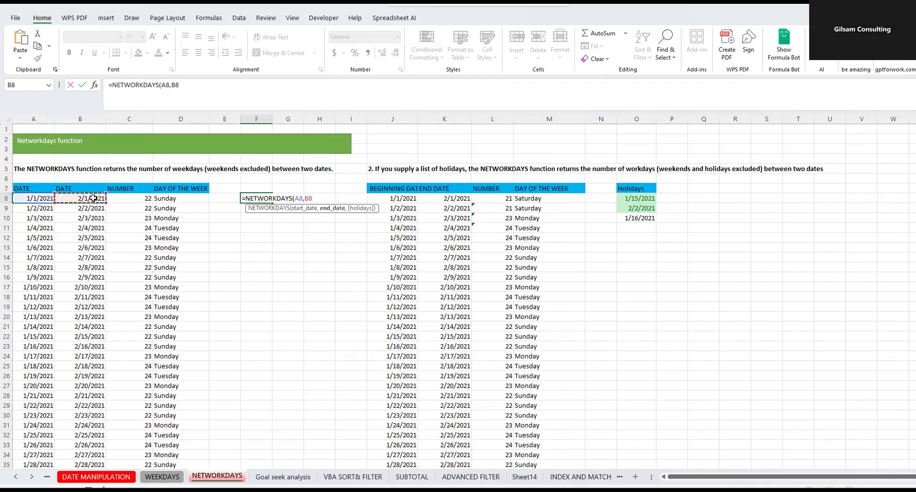
pyautogui.write(',')
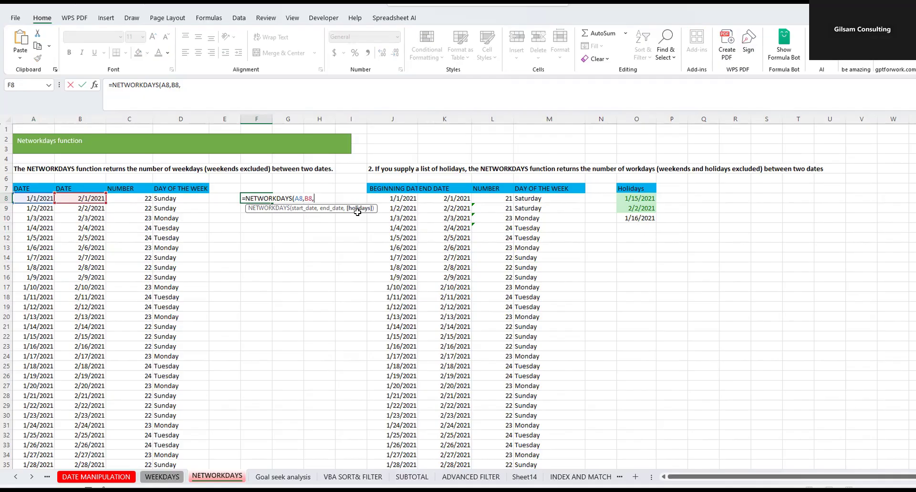
pyautogui.write('0')
pyautogui.press('BackSpace')
pyautogui.write(')')
pyautogui.press('Return')
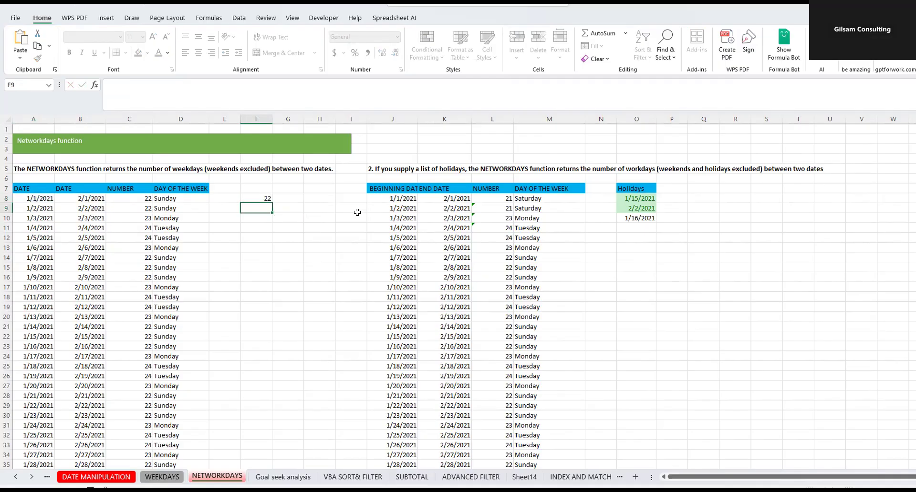
# - Check the NETWORKDAYS formula in F8 against the start date in A8 and the end date in B8
pyautogui.click(256, 199)
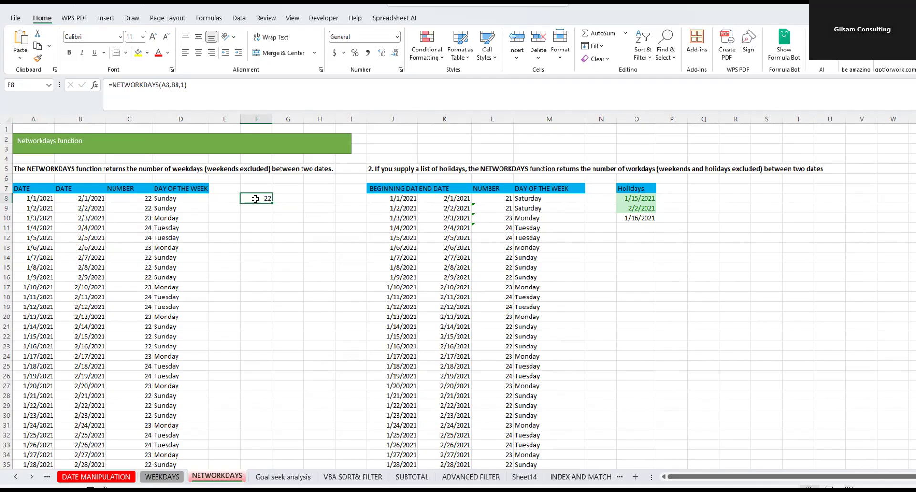
pyautogui.click(31, 196)
pyautogui.click(80, 197)
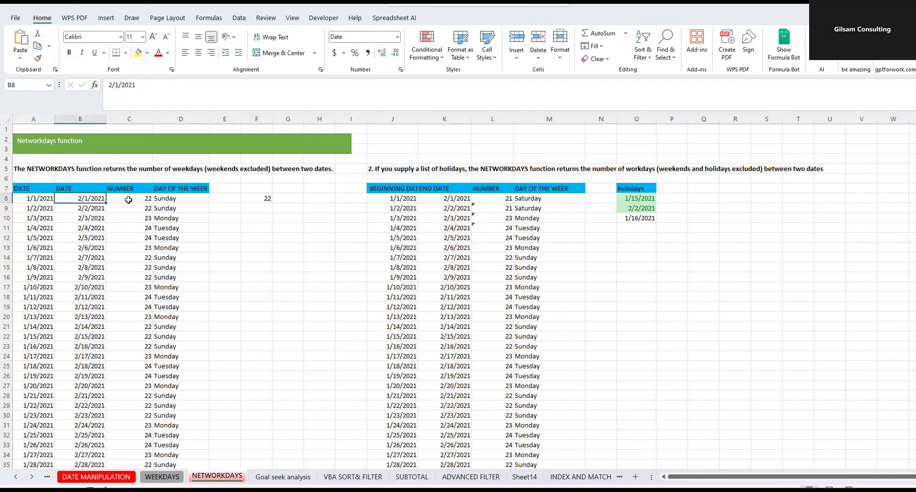
pyautogui.click(29, 199)
pyautogui.click(99, 200)
# - Return to the WEEKDAYS sheet, then switch to the Gamma Limited workbook and review its invoice and collection dates
pyautogui.click(163, 477)
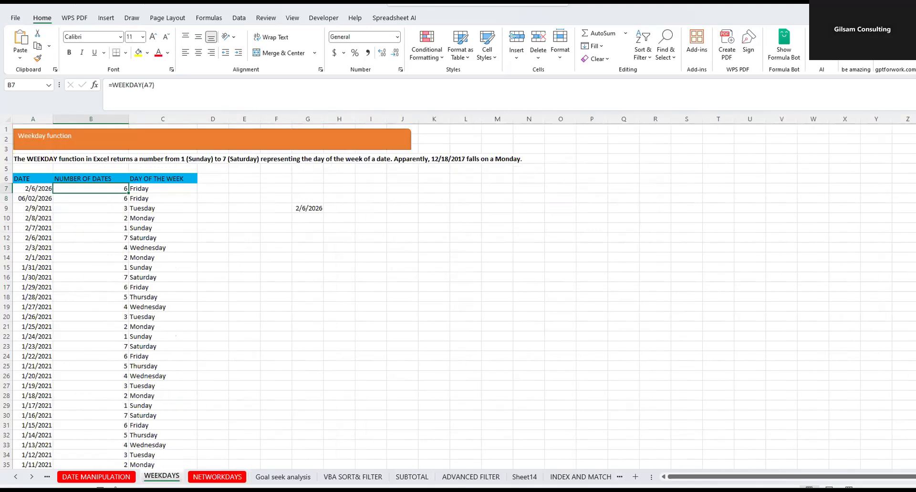
pyautogui.moveTo(640, 489)
pyautogui.click(648, 470)
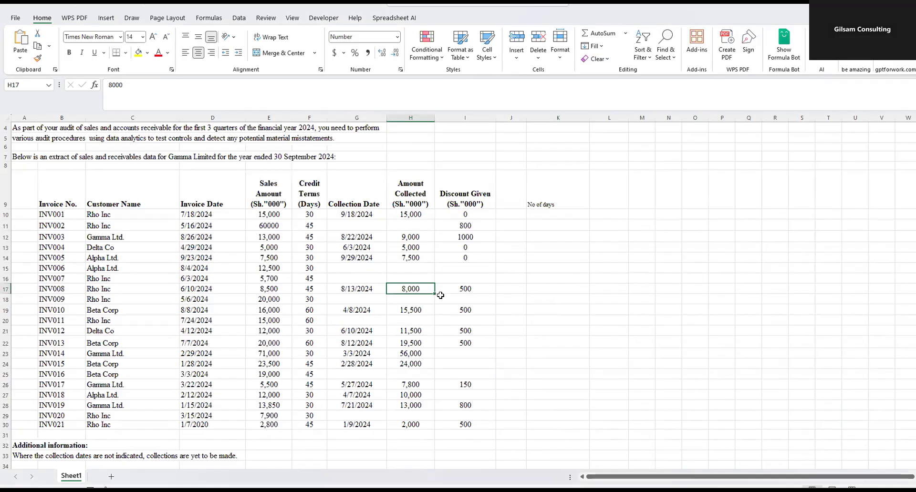
pyautogui.moveTo(209, 213); pyautogui.dragTo(213, 416)
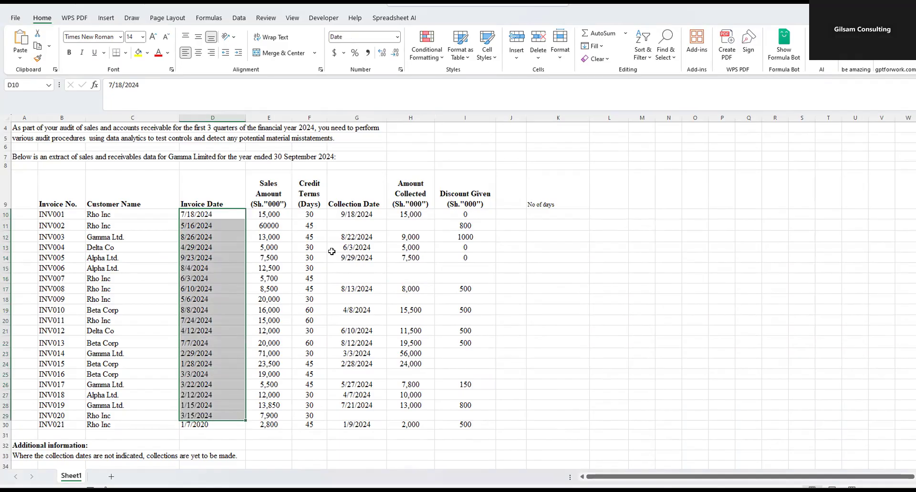
pyautogui.click(356, 214)
pyautogui.click(184, 214)
pyautogui.click(333, 215)
# - Enter =NETWORKDAYS(D10,G10) in K10 under No of days to count the workdays from invoice to collection for INV001
pyautogui.click(549, 216)
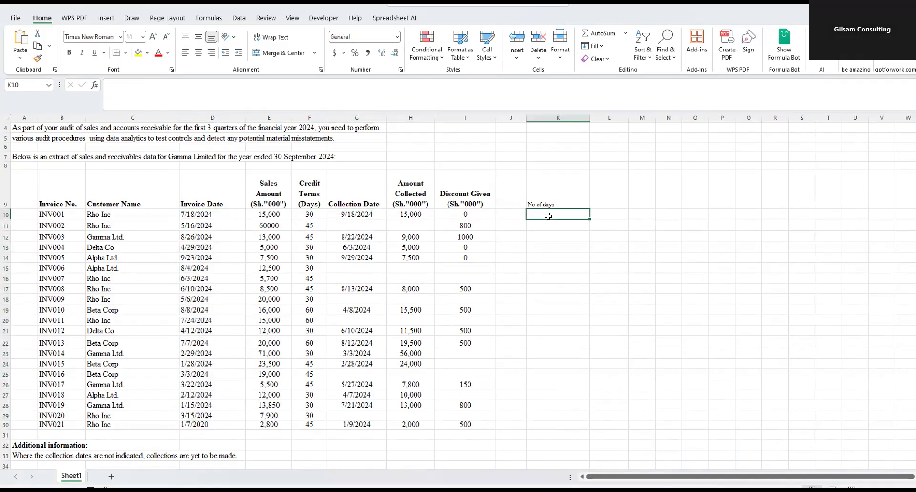
pyautogui.write('net')
pyautogui.press('BackSpace')
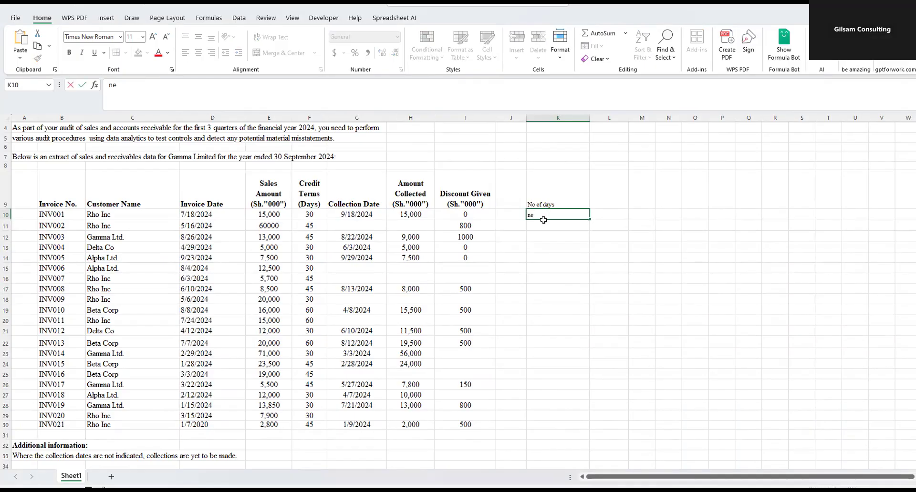
pyautogui.write('ne')
pyautogui.press('BackSpace')
pyautogui.press('BackSpace')
pyautogui.press('BackSpace')
pyautogui.write('n')
pyautogui.press('BackSpace')
pyautogui.write('=net')
pyautogui.press('BackSpace')
pyautogui.press('BackSpace')
pyautogui.press('BackSpace')
pyautogui.press('BackSpace')
pyautogui.press('BackSpace')
pyautogui.write('=ne')
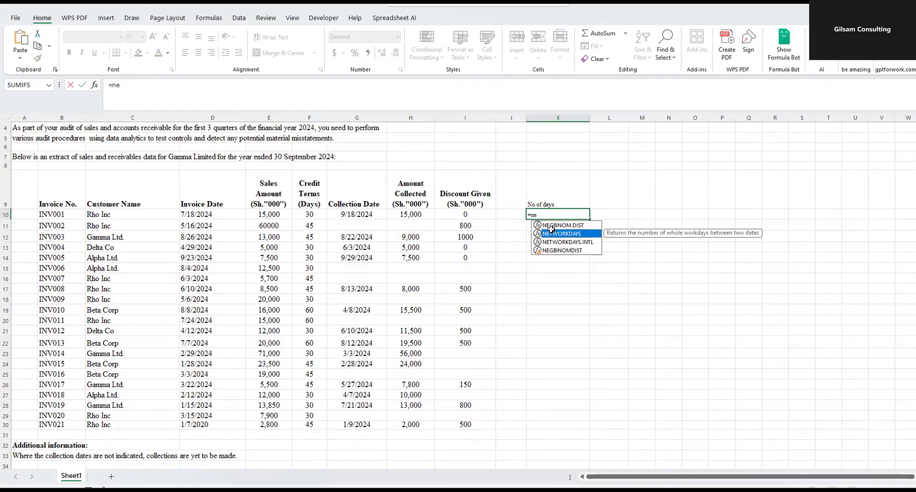
pyautogui.doubleClick(562, 233)
pyautogui.click(185, 215)
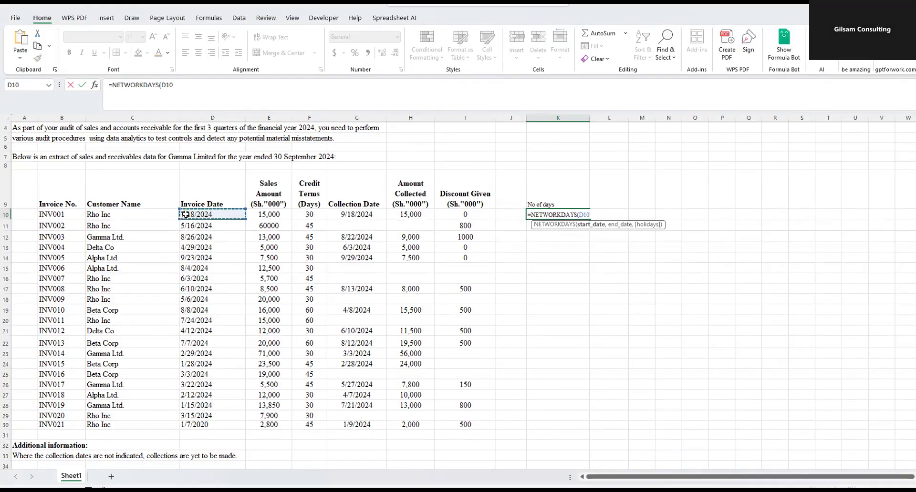
pyautogui.write(',')
pyautogui.click(355, 214)
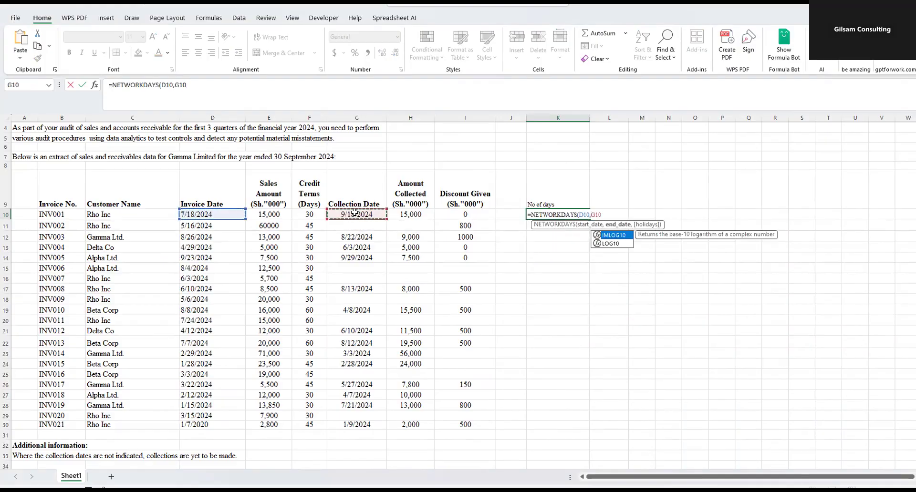
pyautogui.press('Return')
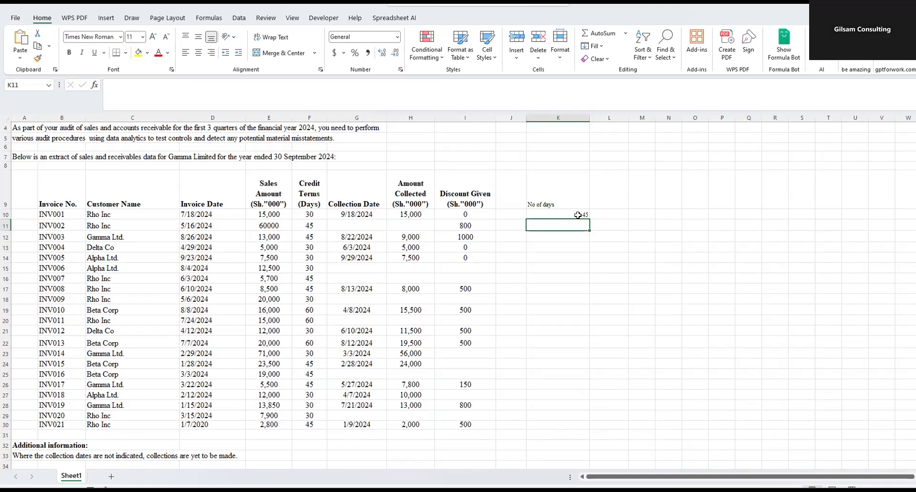
# - Wrap the NETWORKDAYS formula in K10 in an IF that tests whether the workdays exceed the credit terms in F10
pyautogui.click(578, 215)
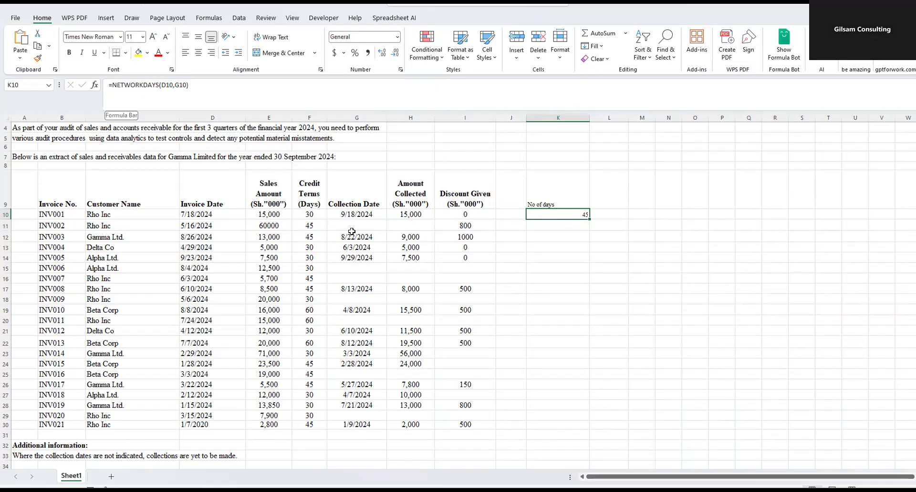
pyautogui.click(112, 84)
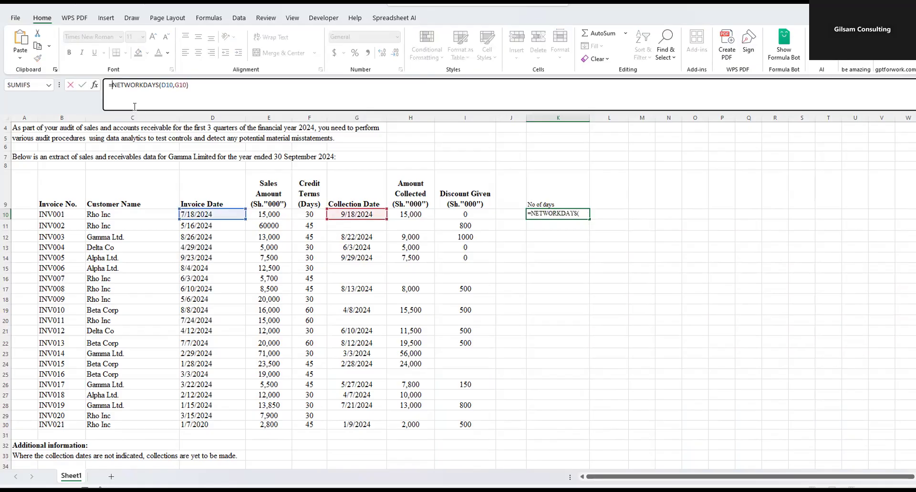
pyautogui.write('if')
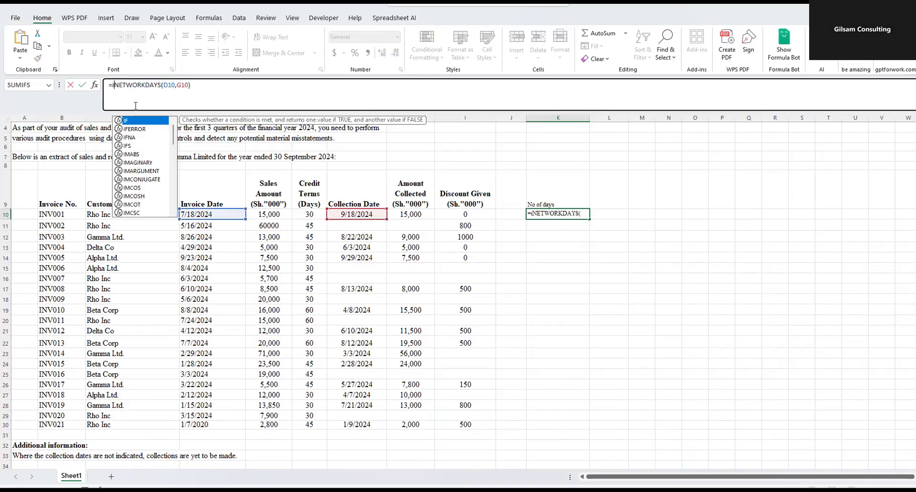
pyautogui.doubleClick(130, 122)
pyautogui.click(206, 85)
pyautogui.write(',')
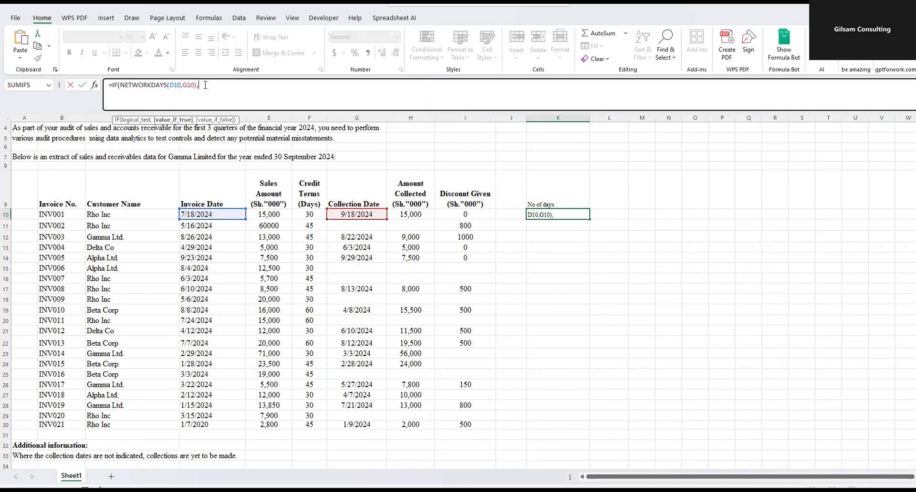
pyautogui.press('BackSpace')
pyautogui.write('>')
pyautogui.click(314, 213)
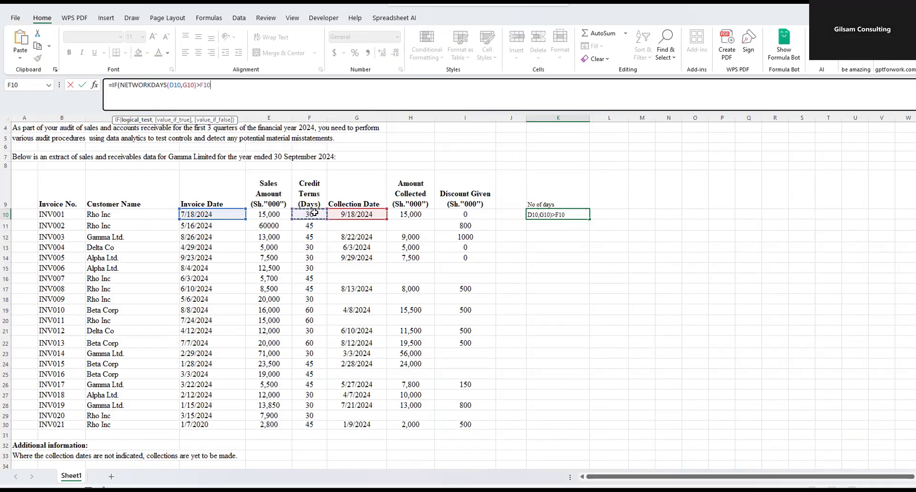
pyautogui.write(',')
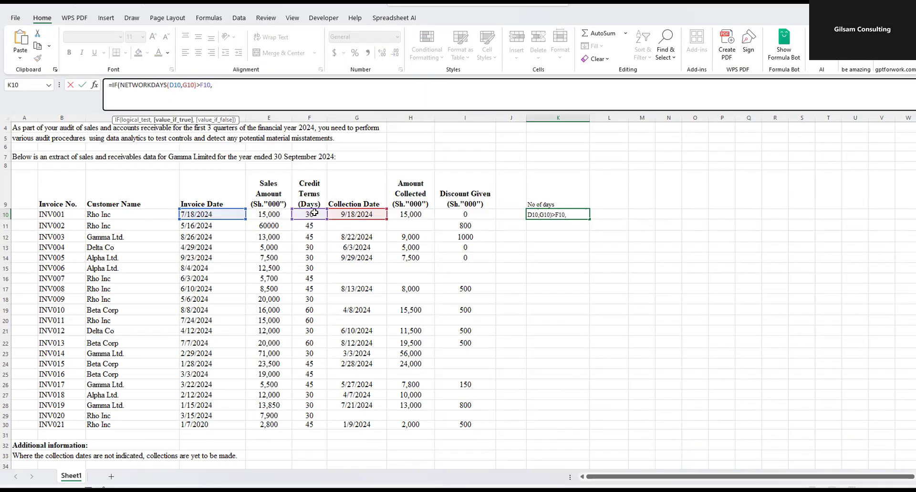
# - Complete the IF formula in K10 with "Not Adhere" as the true result and "adhere" as the false result
pyautogui.scroll(-4, 275, 303)
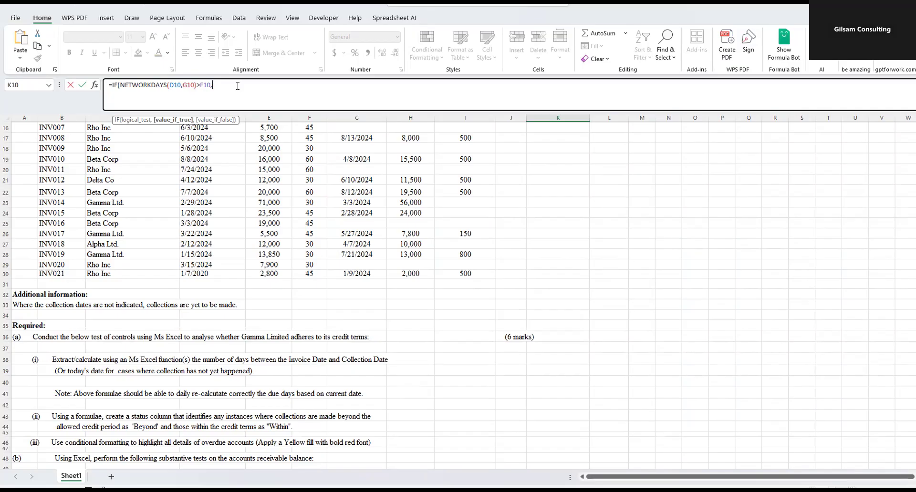
pyautogui.write('n')
pyautogui.press('BackSpace')
pyautogui.write('Not Adhere","')
pyautogui.write('adh')
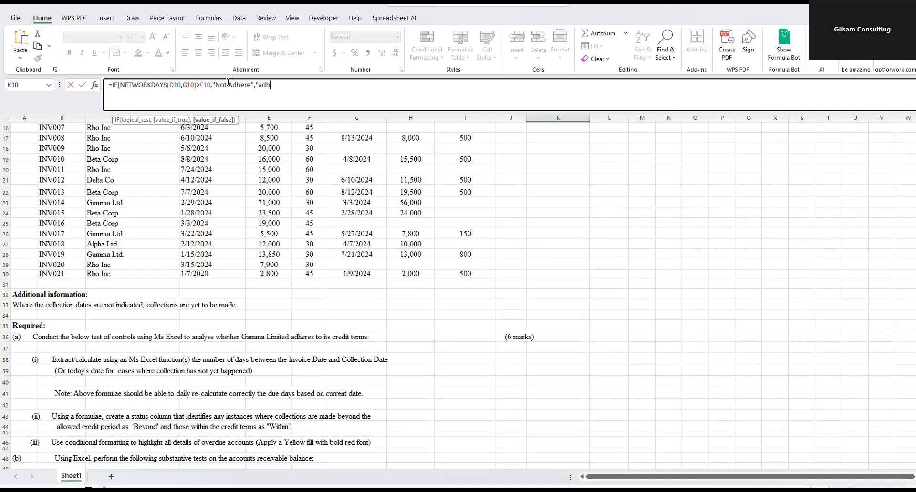
pyautogui.write('ere")')
pyautogui.press('Return')
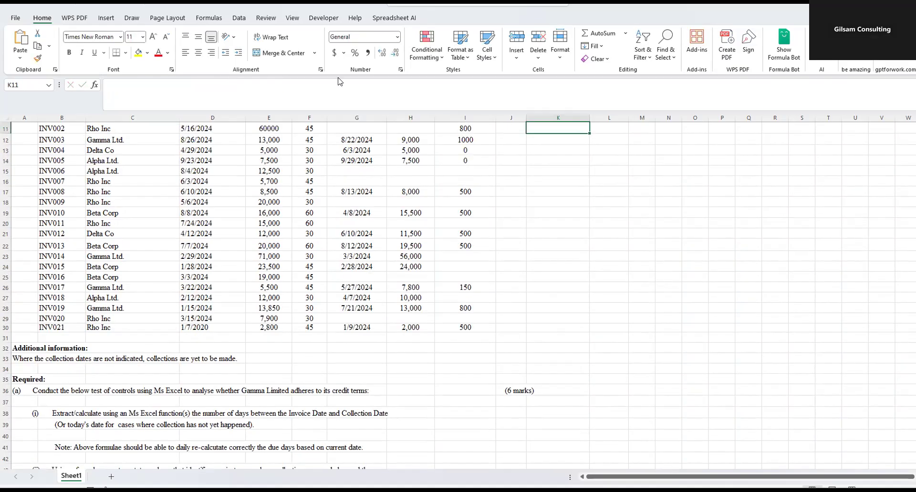
# - Check the K10 formula against the credit terms in F10 and fill it down through K30 for the remaining invoices
pyautogui.scroll(4, 592, 189)
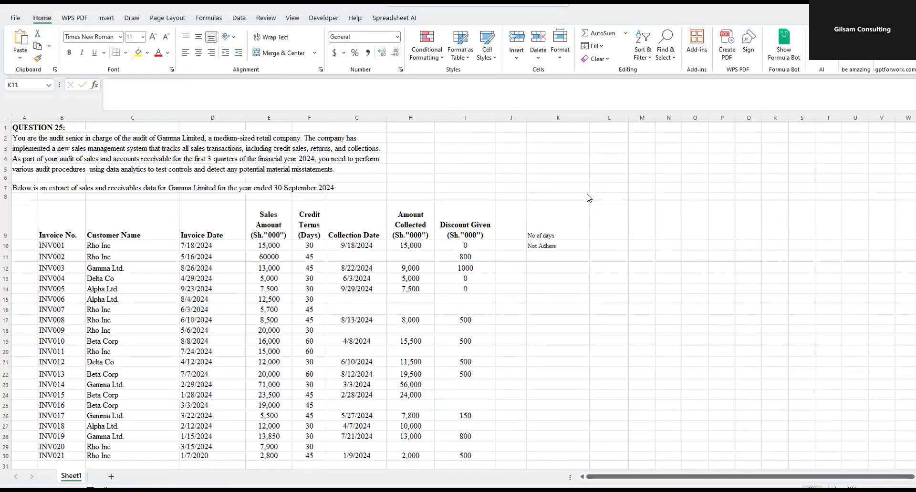
pyautogui.click(536, 245)
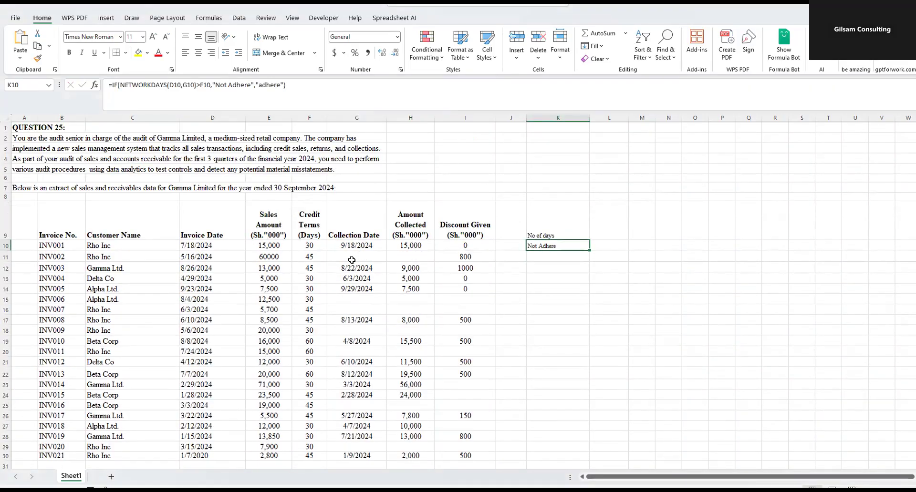
pyautogui.click(306, 247)
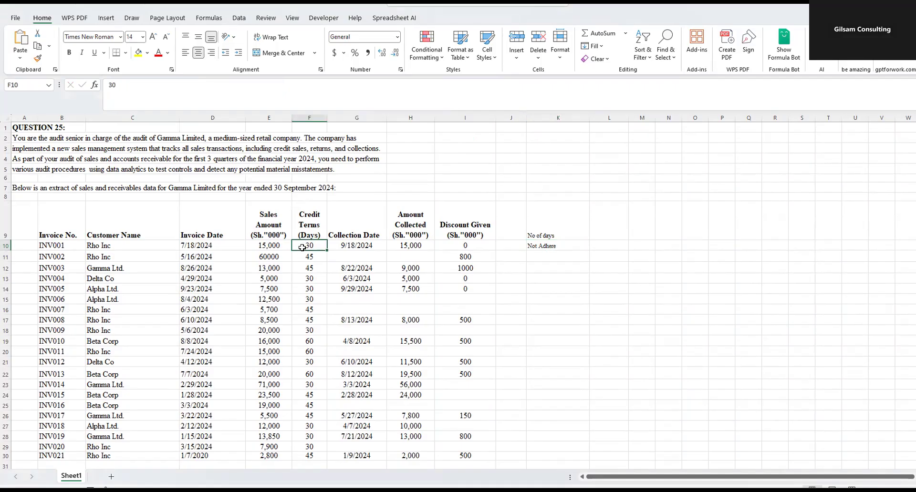
pyautogui.click(547, 247)
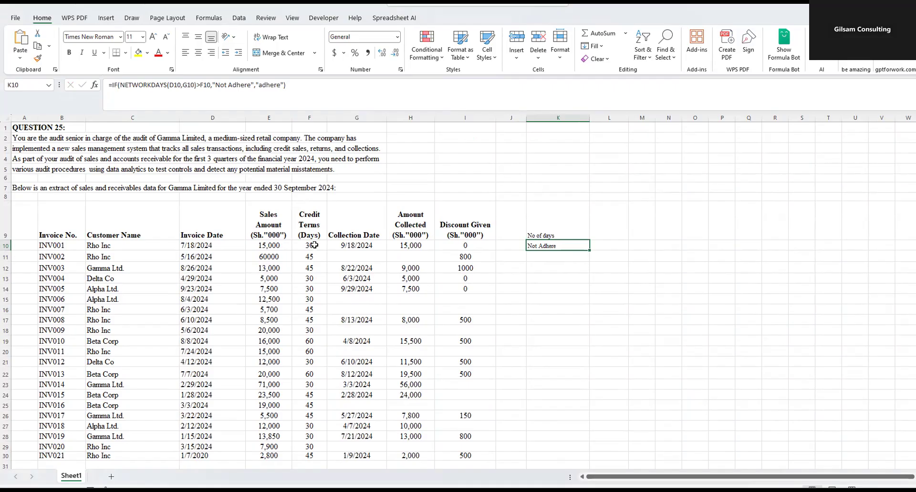
pyautogui.moveTo(215, 85); pyautogui.dragTo(251, 83)
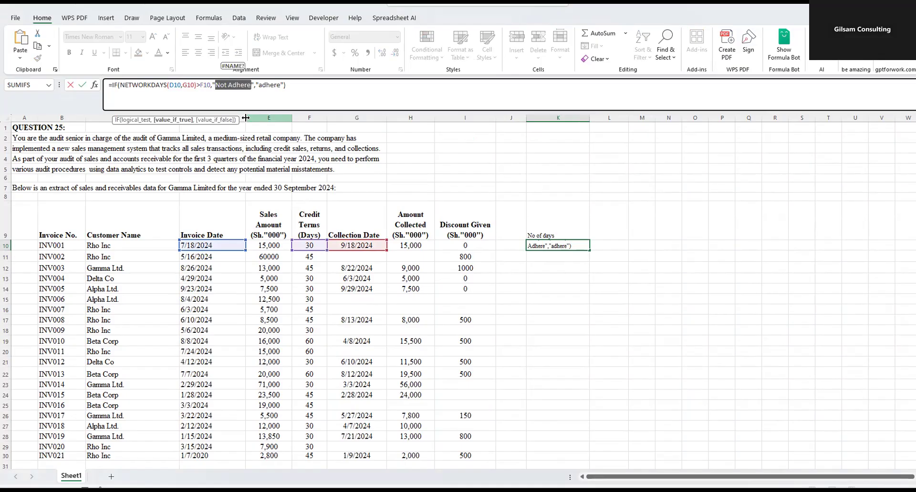
pyautogui.press('Return')
pyautogui.click(542, 246)
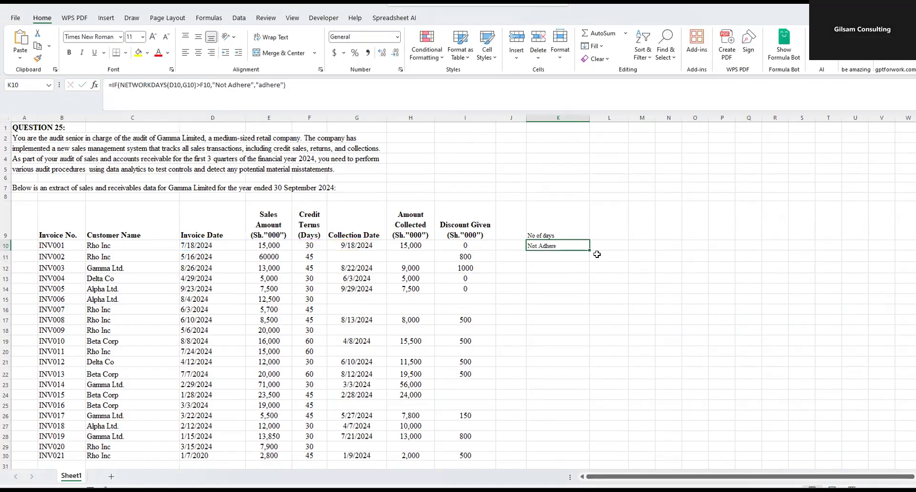
pyautogui.moveTo(590, 250); pyautogui.dragTo(552, 394)
# - Apply red font to the Not Adhere rows for INV008, INV012, INV017, INV018, INV019, INV021 and INV001
pyautogui.moveTo(562, 260); pyautogui.dragTo(43, 260)
pyautogui.click(158, 54)
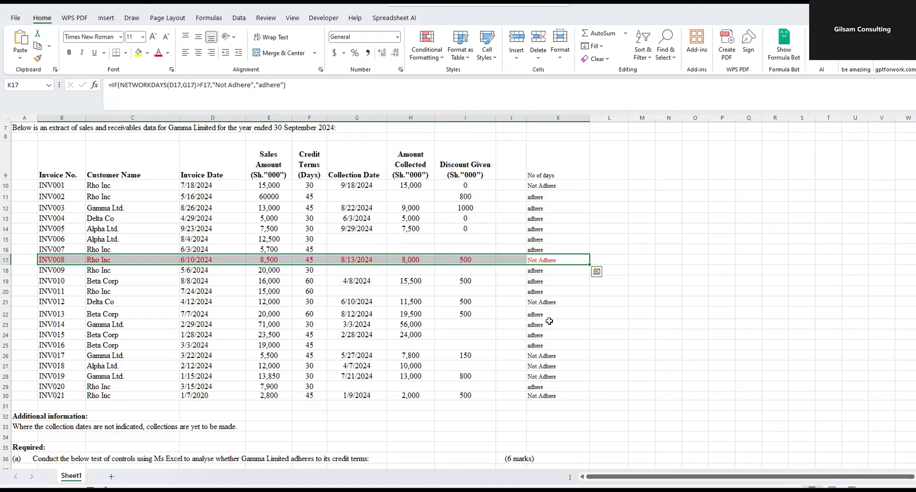
pyautogui.moveTo(530, 302); pyautogui.dragTo(102, 301)
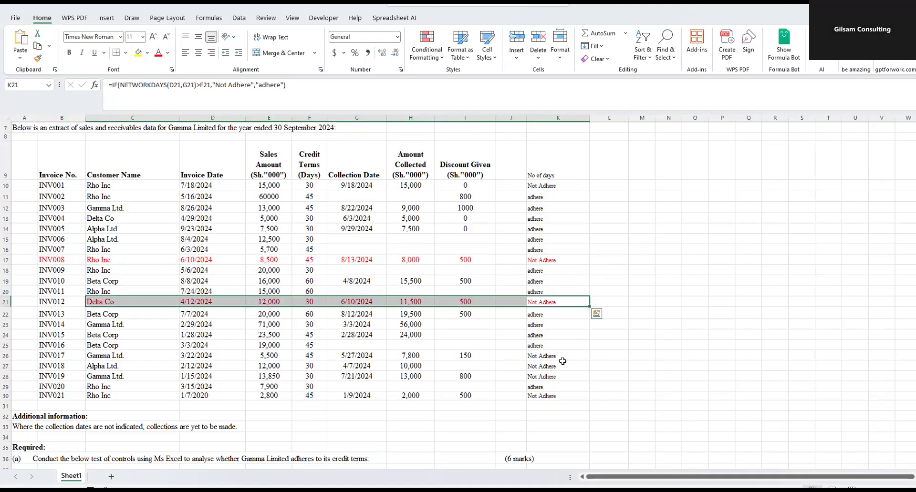
pyautogui.moveTo(561, 357); pyautogui.dragTo(67, 352)
pyautogui.click(158, 53)
pyautogui.moveTo(549, 371); pyautogui.dragTo(63, 377)
pyautogui.click(159, 53)
pyautogui.moveTo(528, 396); pyautogui.dragTo(60, 397)
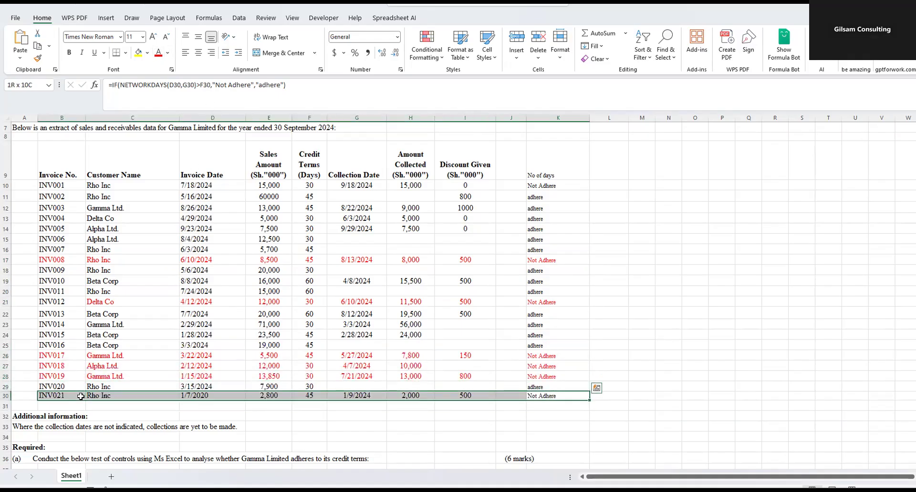
pyautogui.click(159, 53)
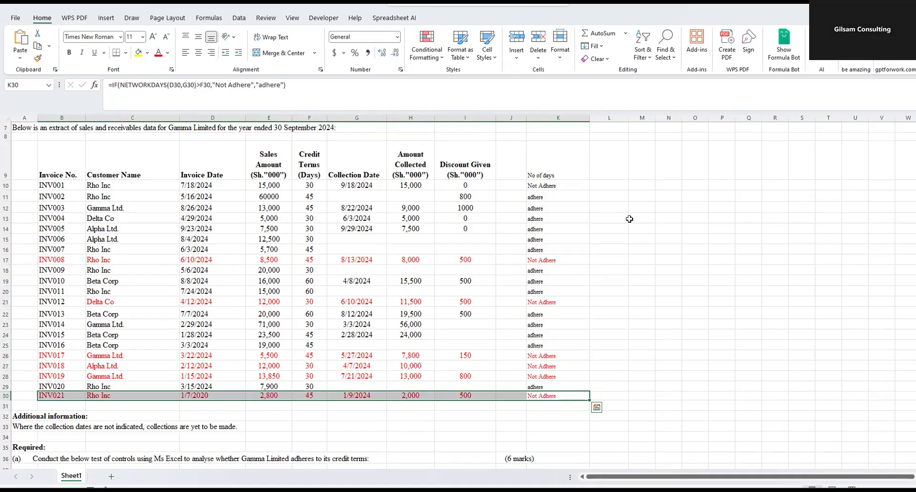
pyautogui.moveTo(556, 191); pyautogui.dragTo(65, 186)
pyautogui.click(158, 53)
pyautogui.click(653, 228)
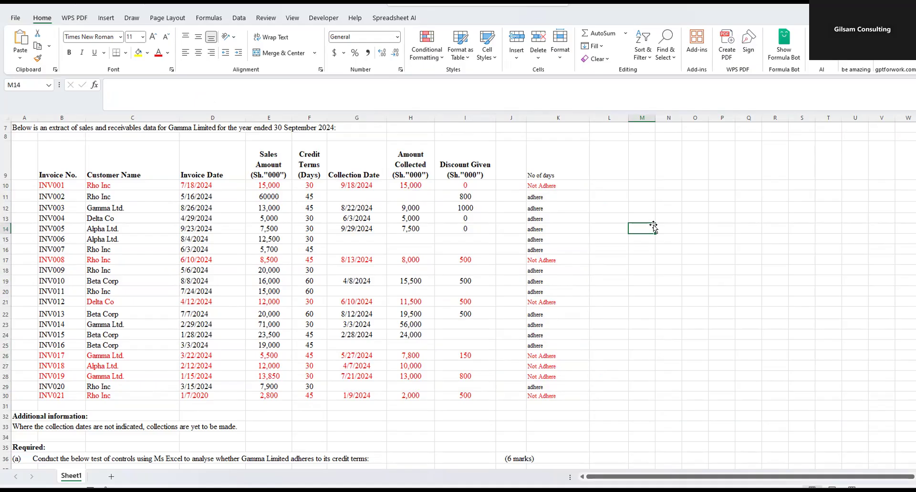
# - Read requirement (a) on adherence to credit terms and compare it with the formula in K10
pyautogui.scroll(-2, 317, 334)
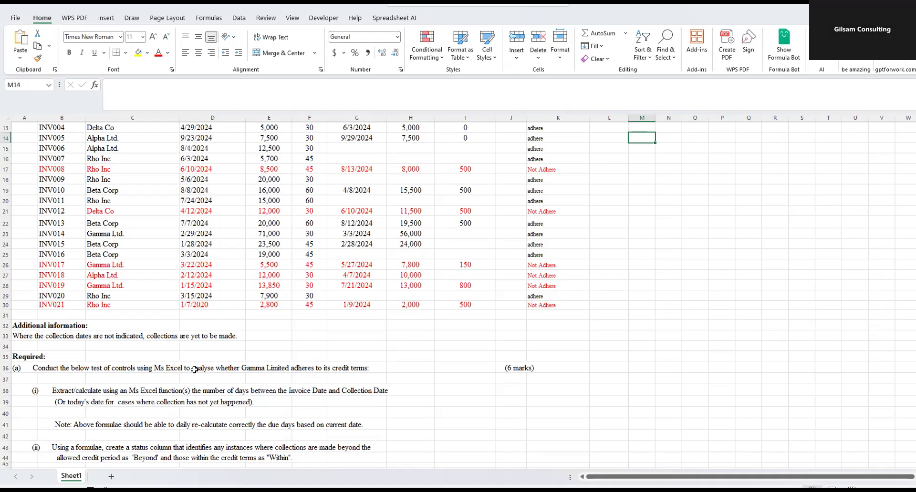
pyautogui.click(331, 366)
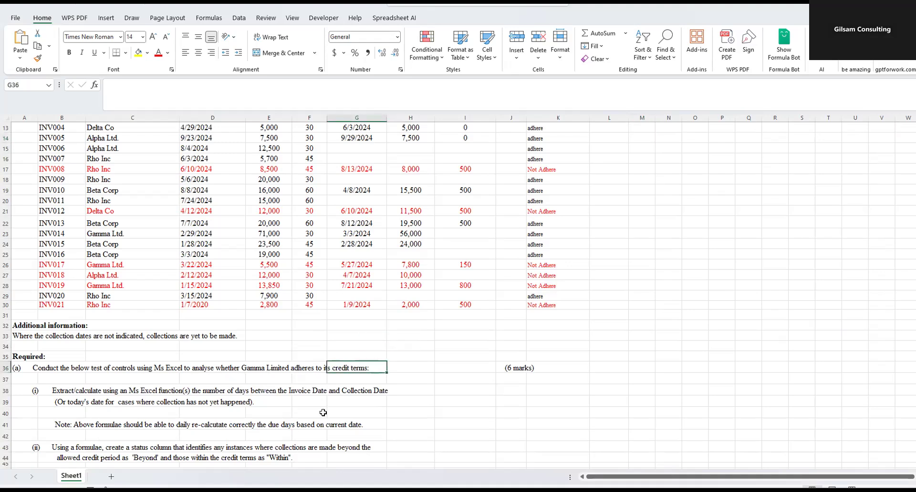
pyautogui.moveTo(38, 370); pyautogui.dragTo(368, 370)
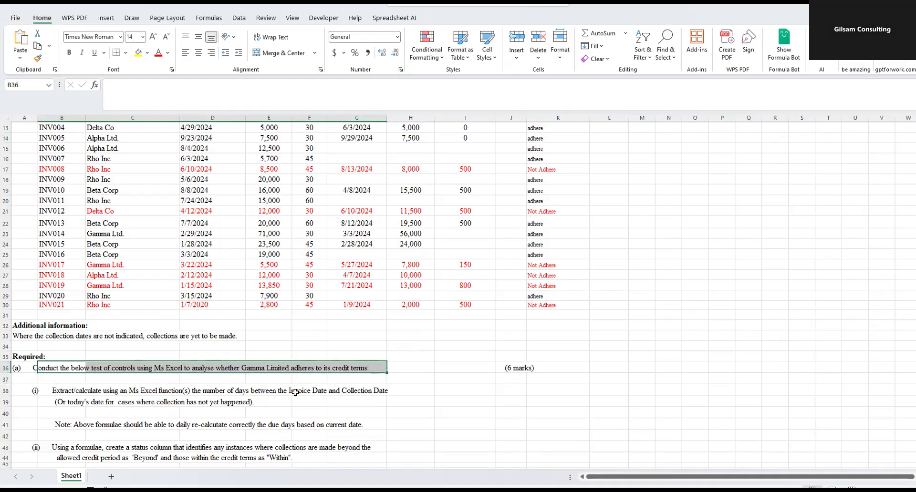
pyautogui.moveTo(30, 369); pyautogui.dragTo(377, 379)
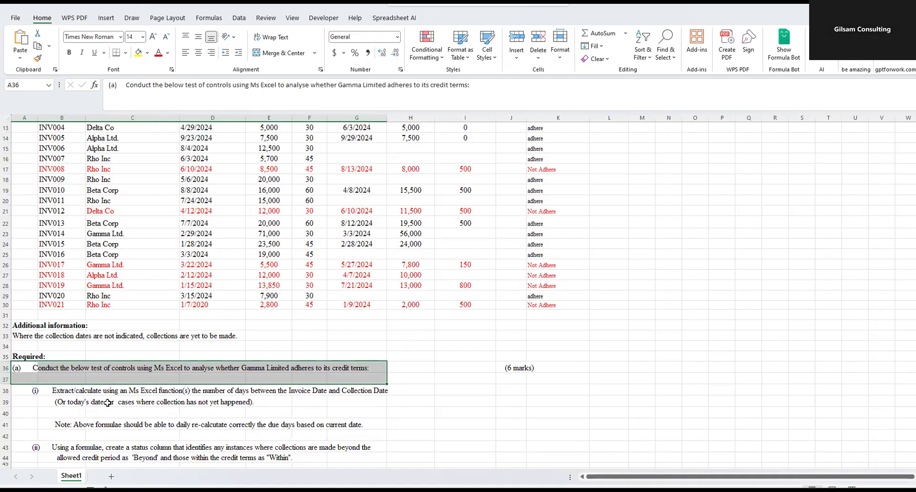
pyautogui.scroll(2, 597, 215)
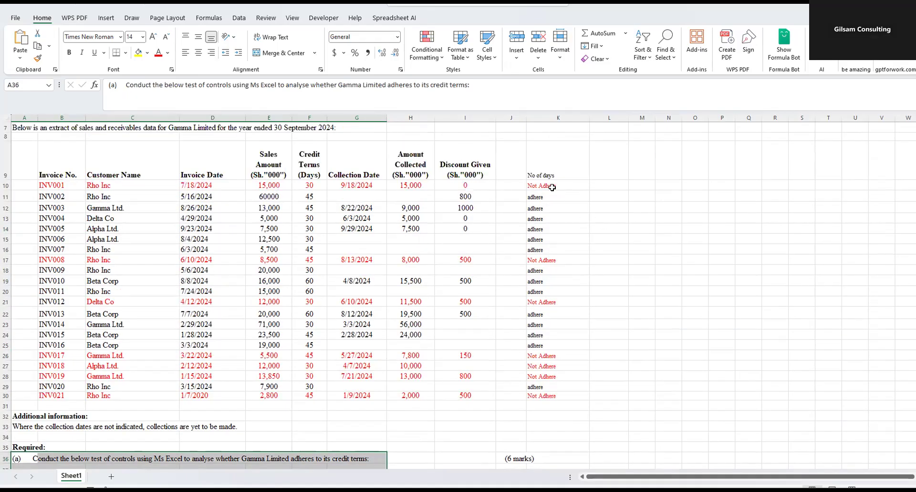
pyautogui.click(556, 186)
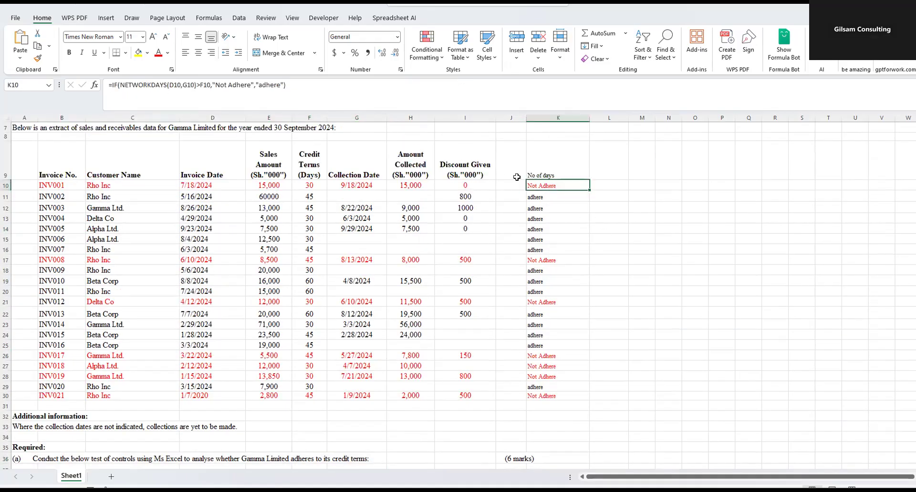
# - Change the header in K9 to Remarks and add the header No of days in L9
pyautogui.click(582, 176)
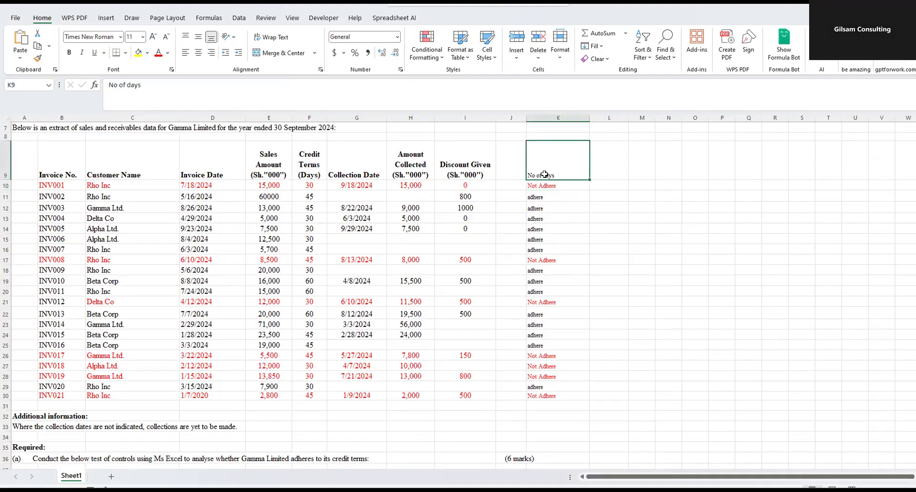
pyautogui.write('Remar')
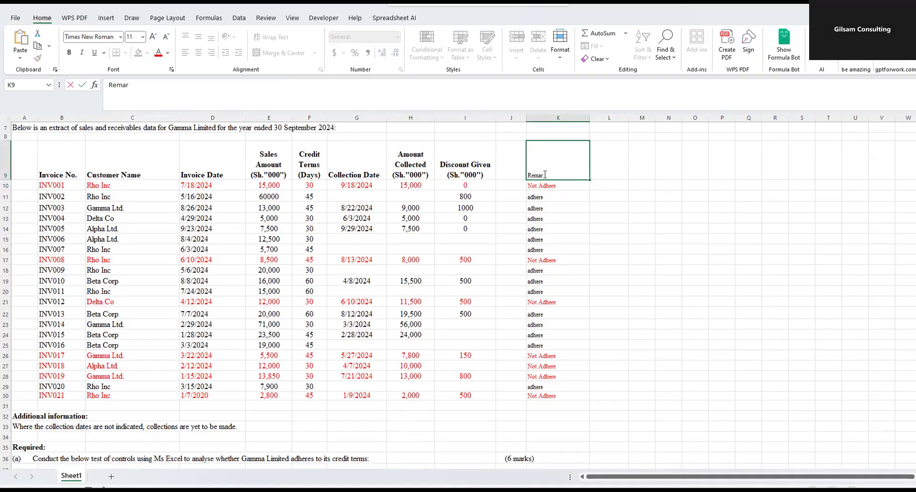
pyautogui.write('ks')
pyautogui.click(593, 172)
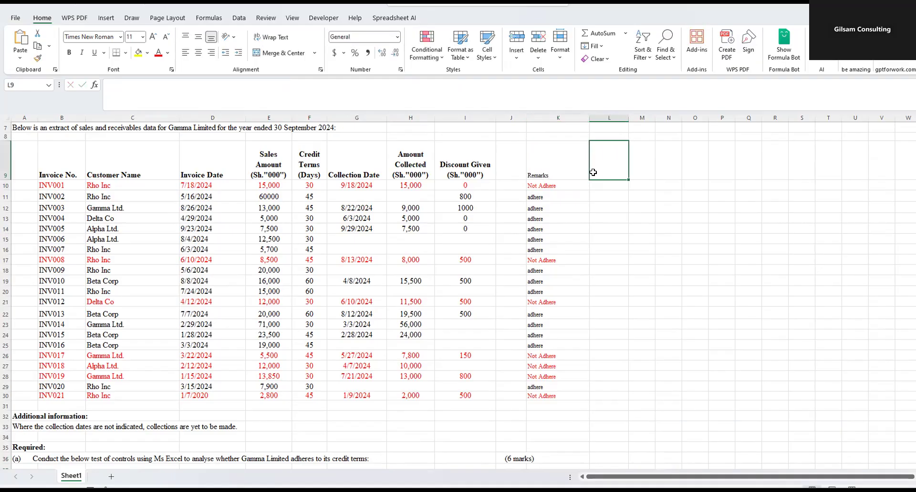
pyautogui.write('No of days')
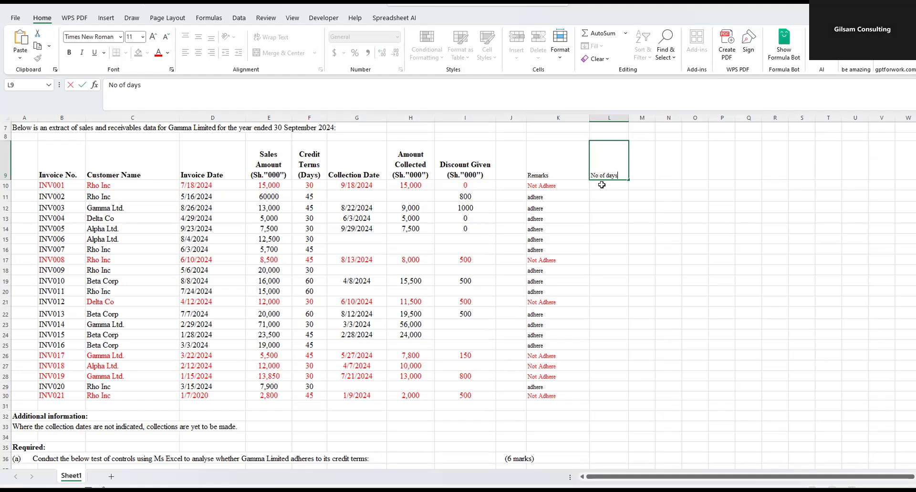
# - Enter =NETWORKDAYS(D10,G10) in L10 to count the workdays from invoice to collection for INV001
pyautogui.click(596, 185)
pyautogui.write('=')
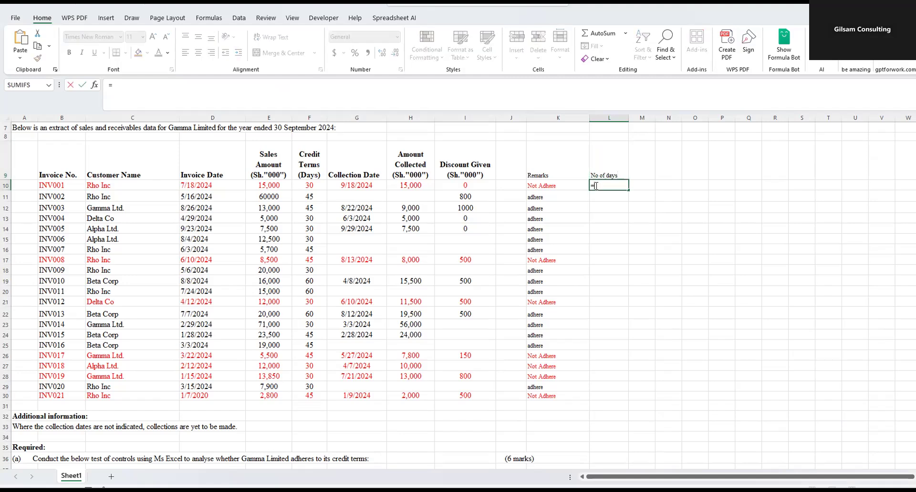
pyautogui.write('net')
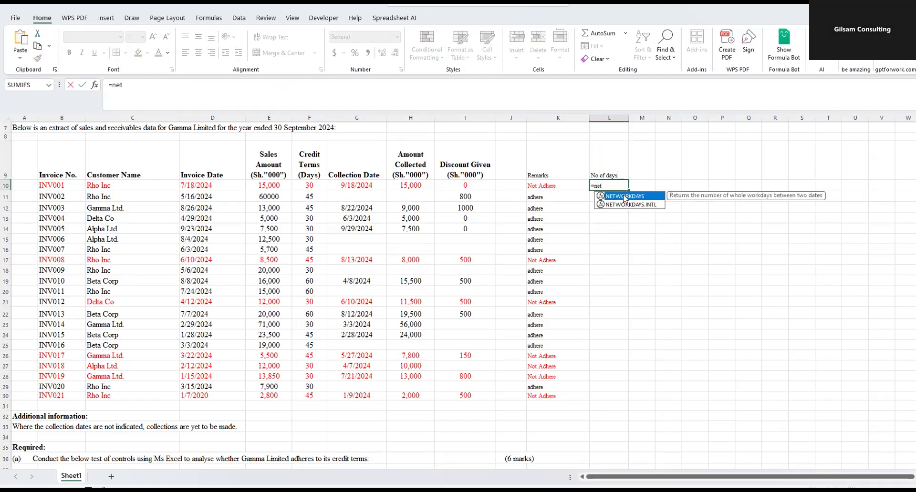
pyautogui.doubleClick(624, 196)
pyautogui.click(191, 185)
pyautogui.write(',')
pyautogui.click(370, 185)
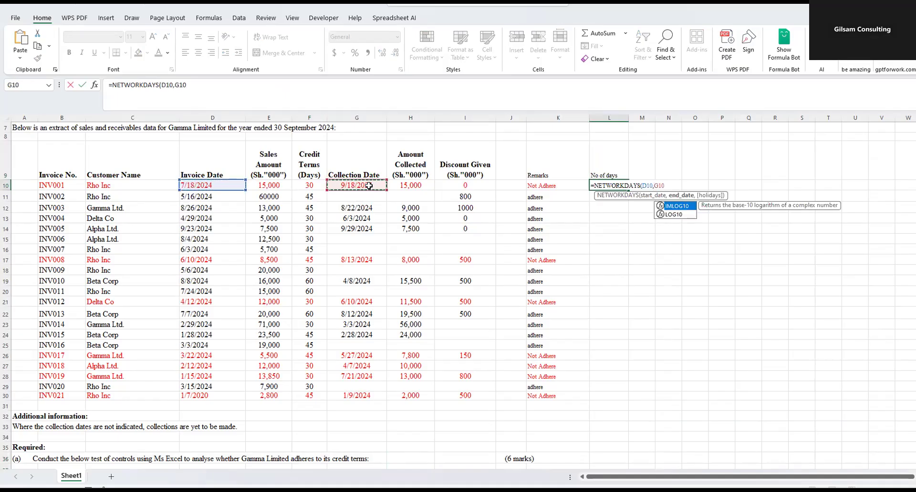
pyautogui.press('Return')
# - Fill the L10 formula down through L30 and apply the comma number style to the results
pyautogui.click(625, 187)
pyautogui.moveTo(627, 190); pyautogui.dragTo(623, 400)
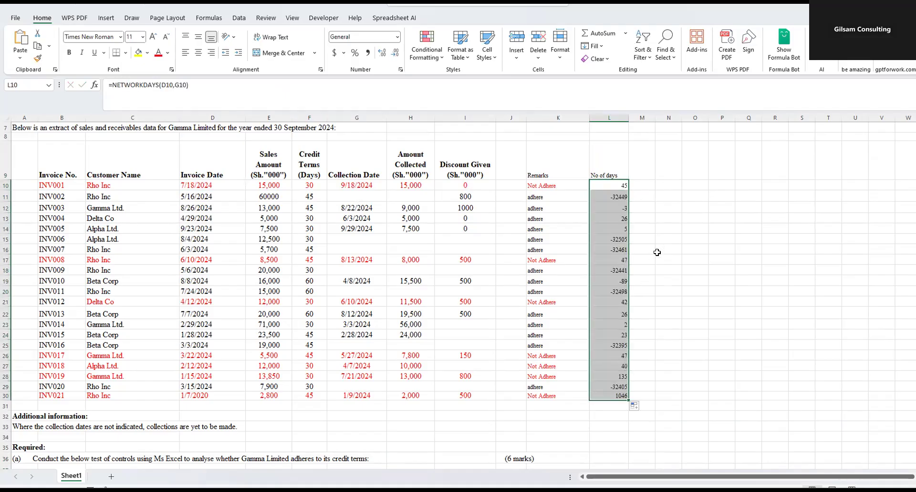
pyautogui.click(368, 53)
pyautogui.click(618, 198)
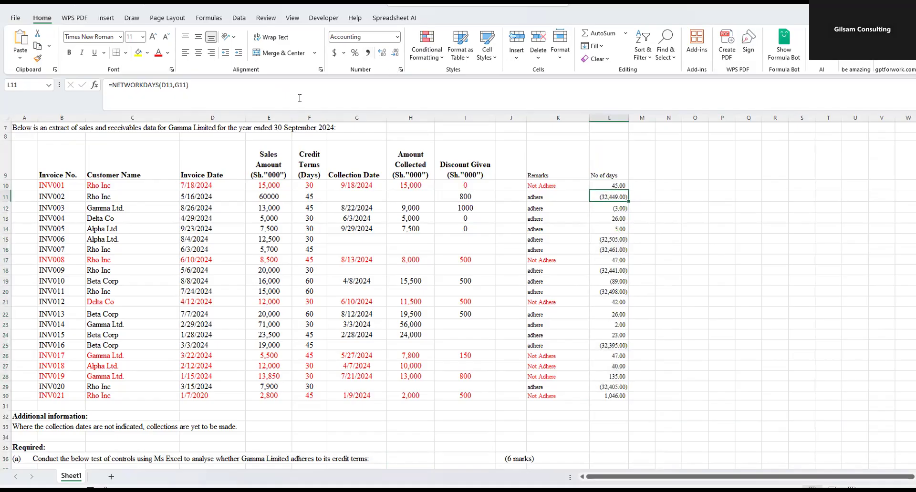
# - Examine the NETWORKDAYS formula in L11 alongside the blank collection dates for INV002, INV006 and INV007
pyautogui.click(234, 91)
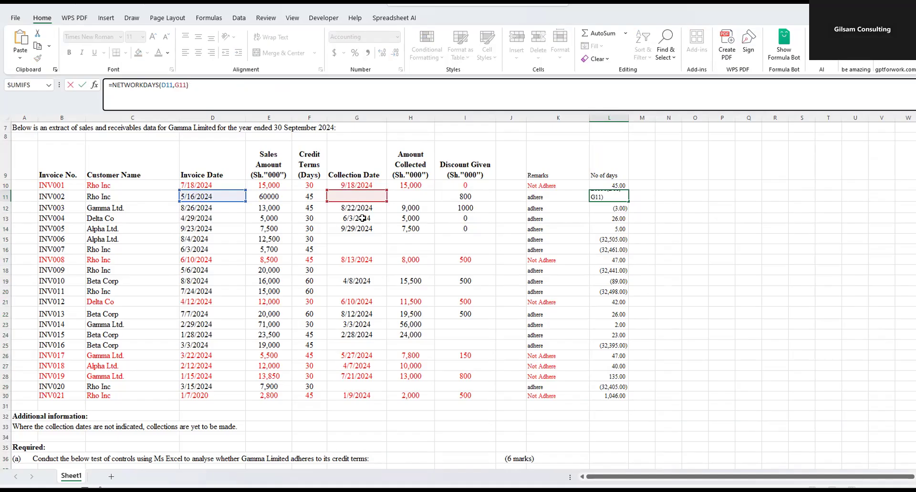
pyautogui.click(356, 196)
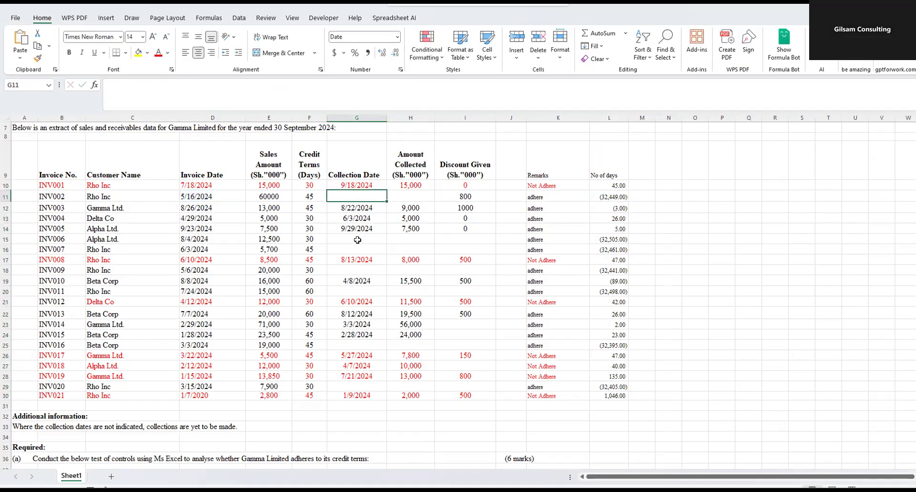
pyautogui.moveTo(358, 240); pyautogui.dragTo(359, 248)
pyautogui.click(617, 199)
pyautogui.click(364, 198)
pyautogui.click(613, 200)
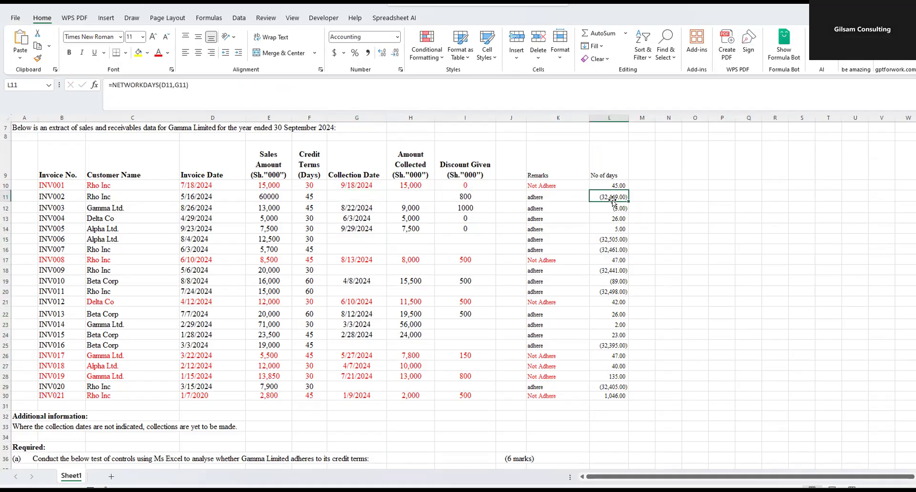
pyautogui.click(378, 197)
pyautogui.moveTo(205, 195); pyautogui.dragTo(340, 200)
pyautogui.click(340, 198)
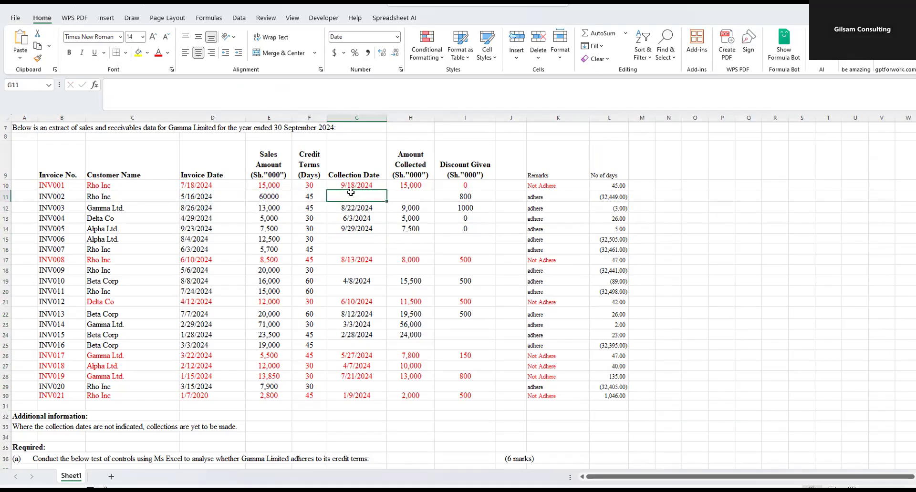
pyautogui.click(358, 238)
pyautogui.click(356, 249)
# - Try the current date, using the TODAY function, as the collection date of INV002 in G11
pyautogui.click(358, 194)
pyautogui.write('=to')
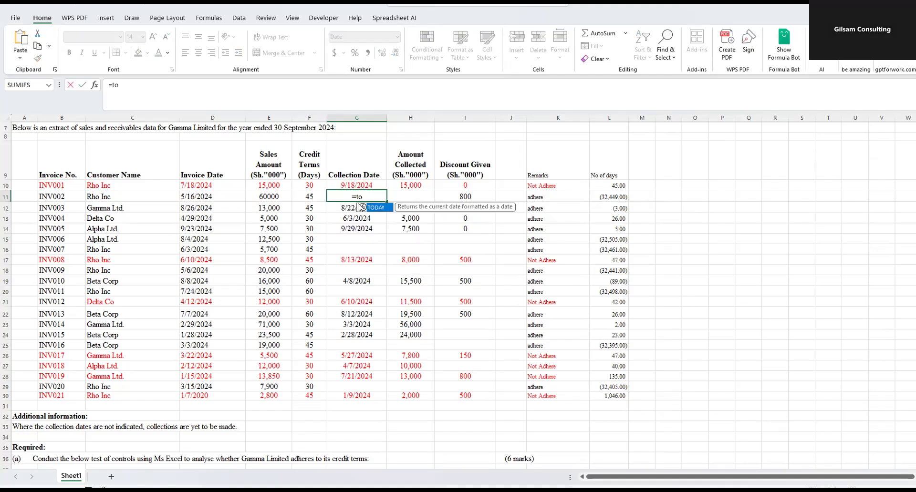
pyautogui.doubleClick(380, 206)
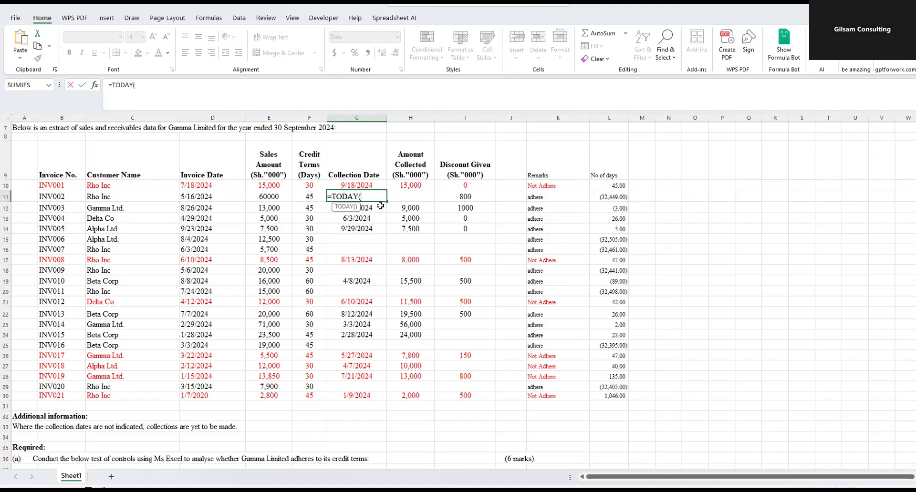
pyautogui.press('Return')
pyautogui.click(617, 196)
# - Copy the TODAY formula from G11 into the blank collection dates in G15:G16, G18, G20, G25 and G29
pyautogui.click(361, 198)
pyautogui.hotkey('ctrl', 'c')
pyautogui.moveTo(357, 238); pyautogui.dragTo(357, 248)
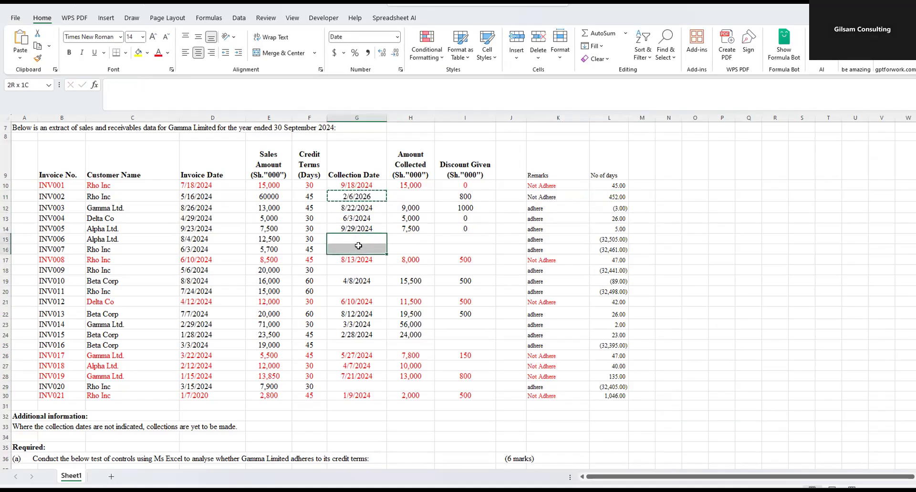
pyautogui.hotkey('ctrl', 'v')
pyautogui.click(347, 268)
pyautogui.hotkey('ctrl', 'v')
pyautogui.click(357, 283)
pyautogui.click(351, 292)
pyautogui.hotkey('ctrl', 'v')
pyautogui.click(354, 345)
pyautogui.hotkey('ctrl', 'v')
pyautogui.click(355, 386)
pyautogui.hotkey('ctrl', 'v')
pyautogui.click(558, 335)
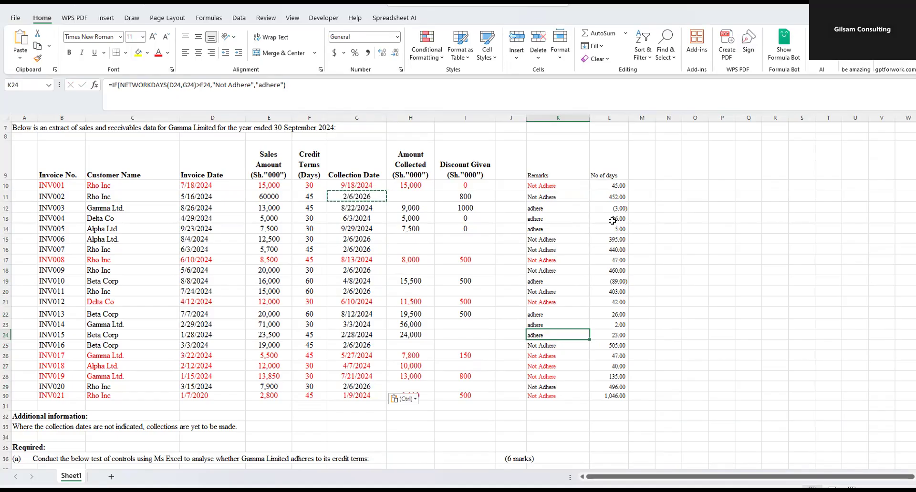
# - Undo all the TODAY entries in the Collection Date column, including the one in G11
pyautogui.hotkey('ctrl', 'z')
pyautogui.hotkey('ctrl', 'z')
pyautogui.hotkey('ctrl', 'z')
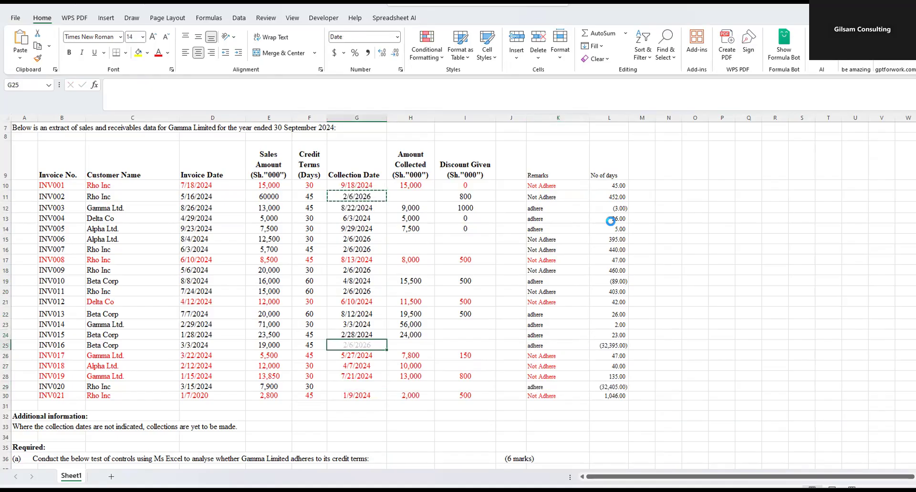
pyautogui.hotkey('ctrl', 'z')
pyautogui.hotkey('ctrl', 'z')
pyautogui.hotkey('ctrl', 'z')
pyautogui.click(673, 216)
# - Clear the No of days results for the uncollected invoices in L11, L15:L16, L18, L20, L25 and L29
pyautogui.click(623, 192)
pyautogui.press('Delete')
pyautogui.click(607, 240)
pyautogui.moveTo(608, 239); pyautogui.dragTo(607, 248)
pyautogui.press('Delete')
pyautogui.click(608, 271)
pyautogui.press('Delete')
pyautogui.click(609, 290)
pyautogui.press('Delete')
pyautogui.click(613, 346)
pyautogui.press('Delete')
pyautogui.click(612, 387)
pyautogui.press('Delete')
pyautogui.click(693, 337)
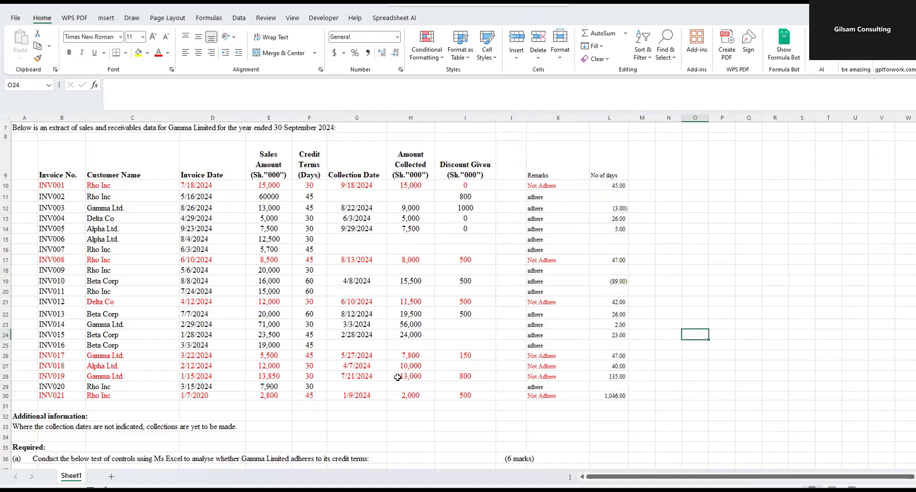
# - Read requirement (a) for how to count the days and which status wording the credit-terms column needs
pyautogui.click(616, 208)
pyautogui.click(718, 270)
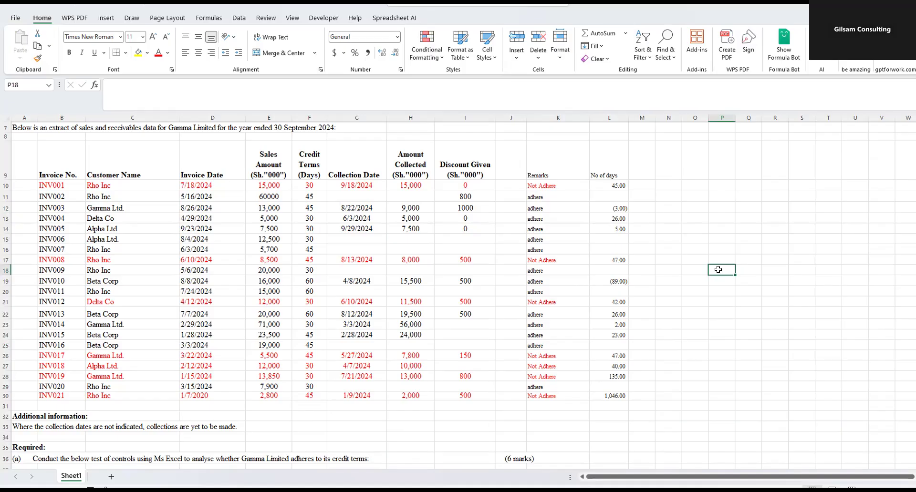
pyautogui.scroll(-3, 577, 219)
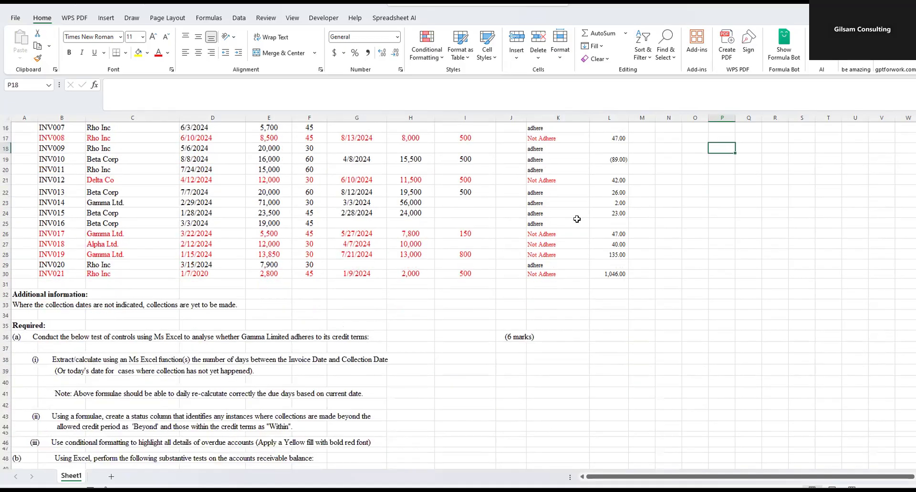
pyautogui.scroll(-1, 577, 219)
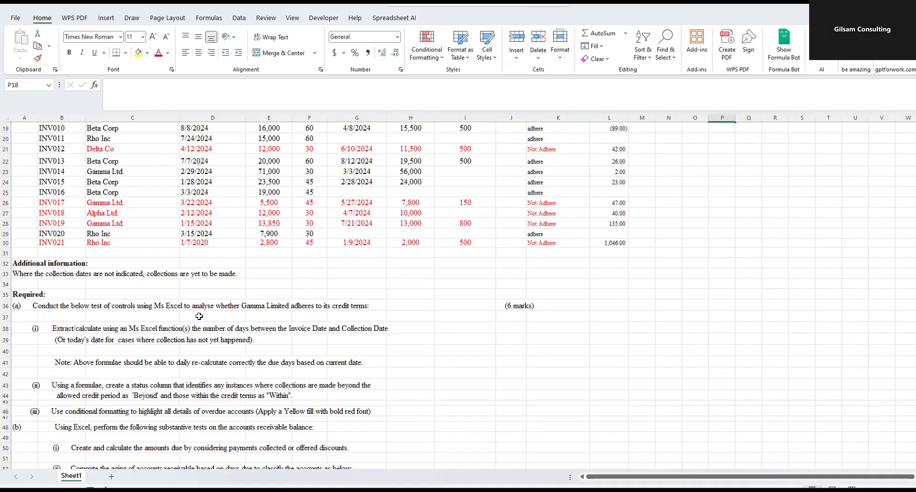
pyautogui.click(107, 363)
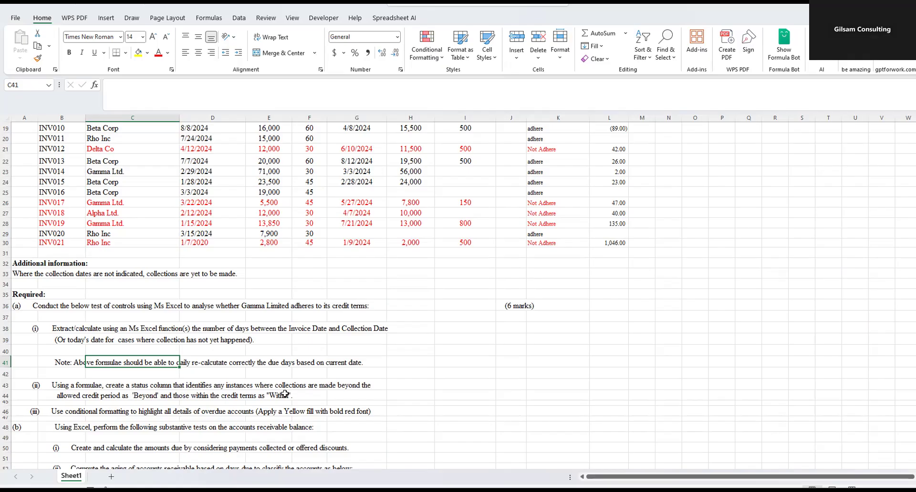
pyautogui.click(144, 397)
# - Change the K10 formula to =IF(NETWORKDAYS(D10,G10)>F10,"Beyond","Within")
pyautogui.scroll(5, 567, 205)
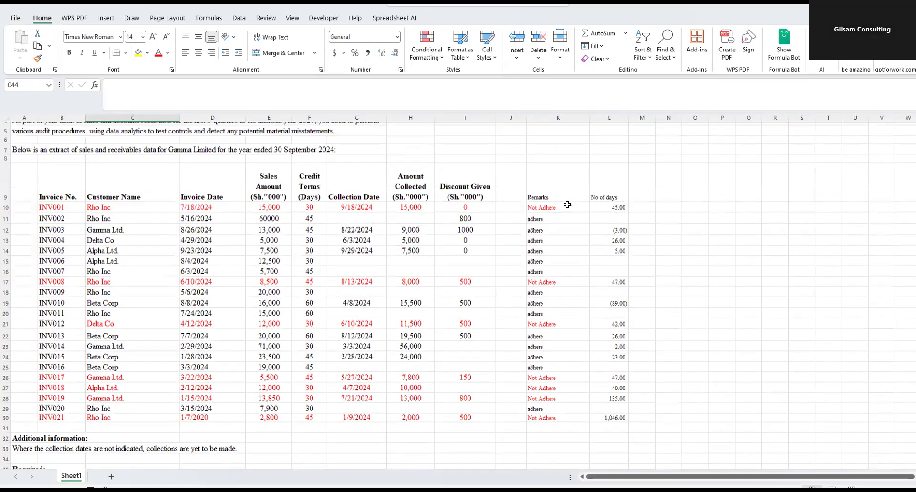
pyautogui.scroll(1, 567, 205)
pyautogui.click(542, 245)
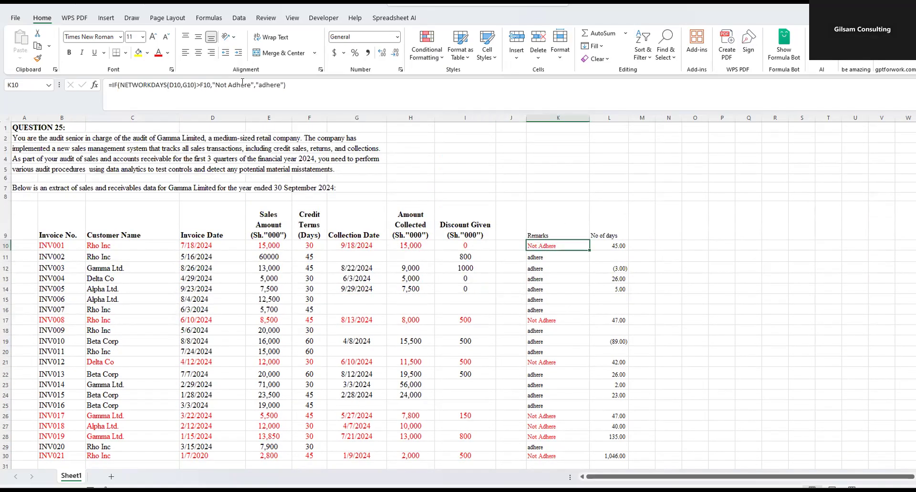
pyautogui.moveTo(247, 84); pyautogui.dragTo(215, 85)
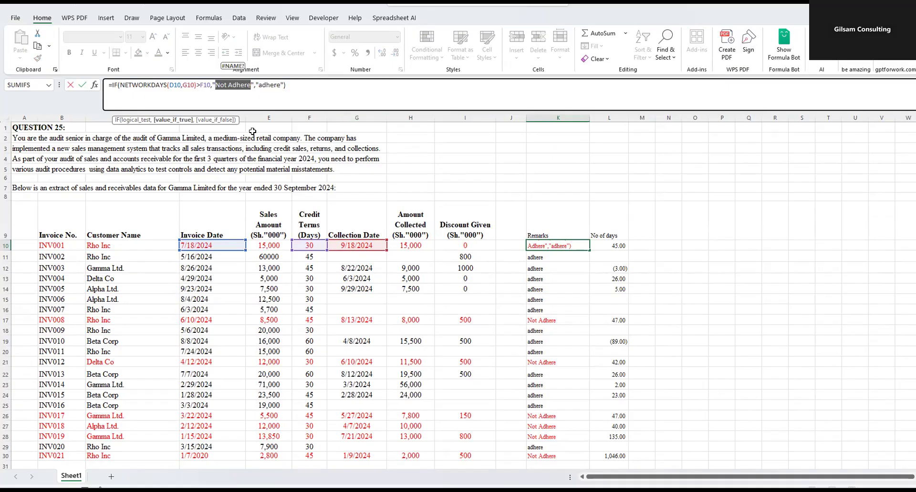
pyautogui.write('Bey')
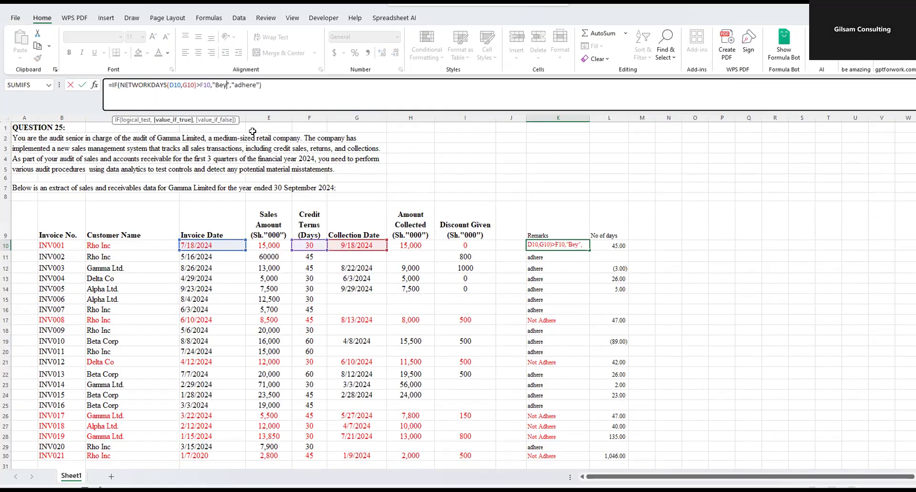
pyautogui.write('ond')
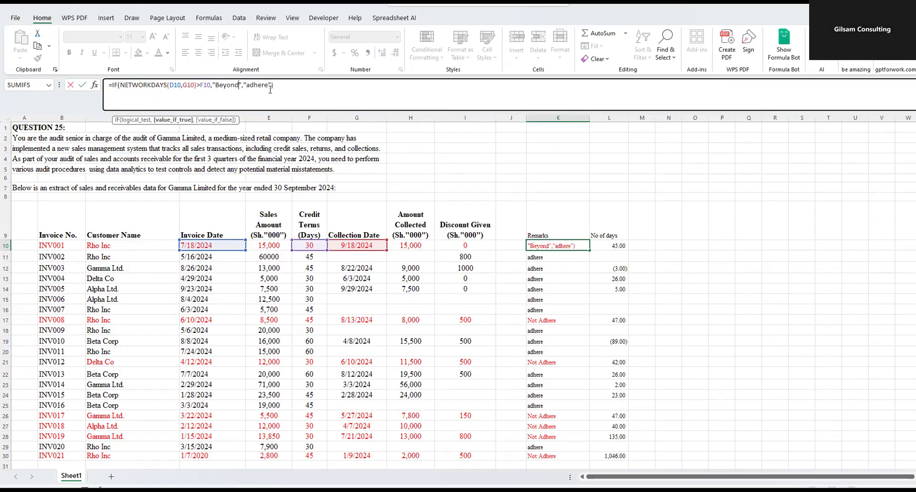
pyautogui.moveTo(268, 86); pyautogui.dragTo(250, 86)
pyautogui.write('Wi')
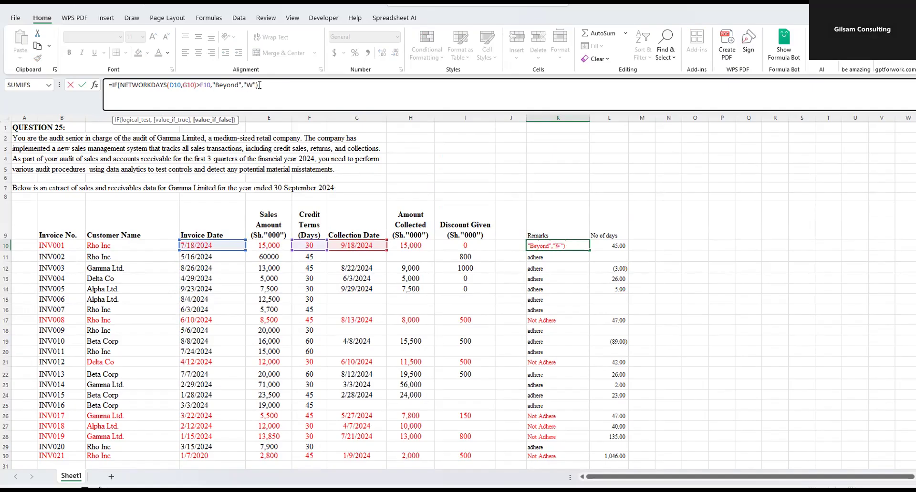
pyautogui.write('thin')
pyautogui.click(216, 85)
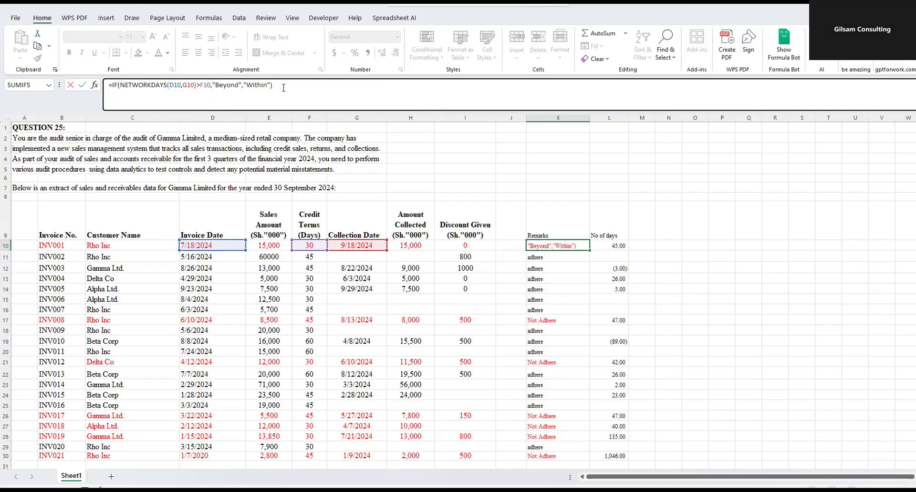
pyautogui.press('Return')
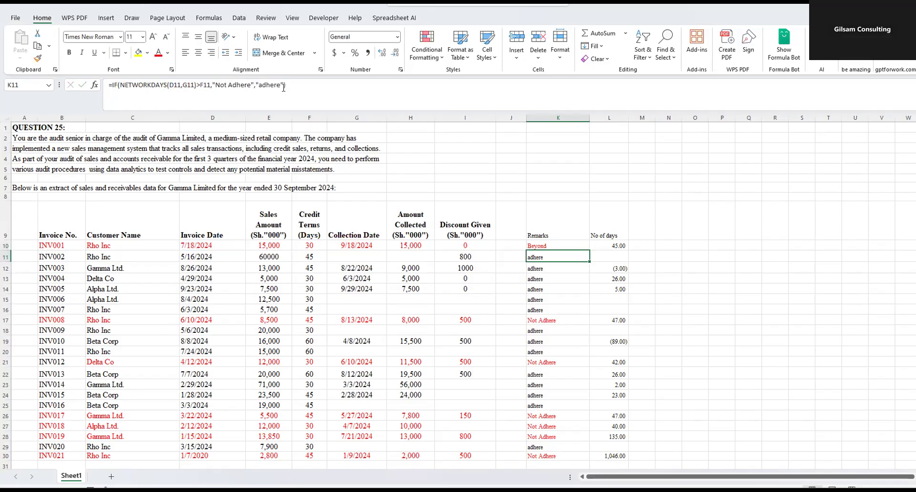
# - Fill the revised status formula from K10 down through K30
pyautogui.click(562, 244)
pyautogui.click(583, 257)
pyautogui.click(578, 245)
pyautogui.moveTo(589, 249); pyautogui.dragTo(576, 392)
# - Set the font colour of the remarks in K10:K30 to Automatic
pyautogui.moveTo(545, 193); pyautogui.dragTo(546, 236)
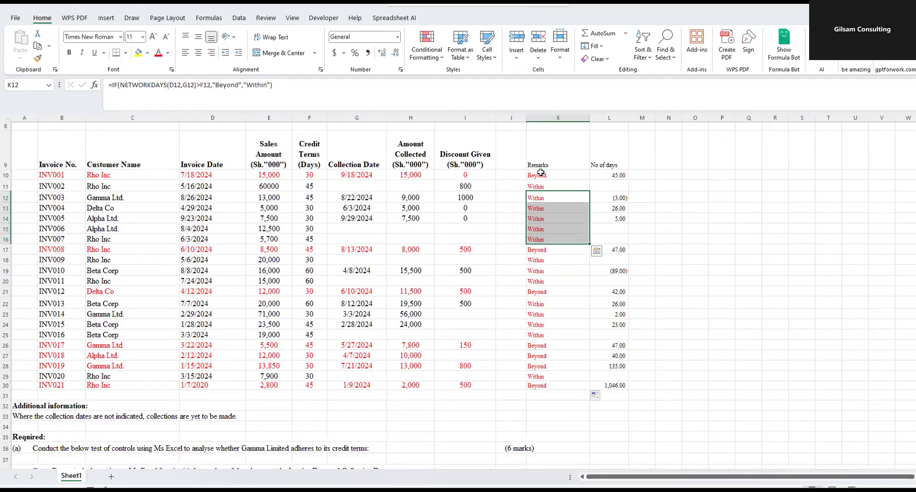
pyautogui.moveTo(541, 168); pyautogui.dragTo(549, 260)
pyautogui.moveTo(546, 185); pyautogui.dragTo(547, 260)
pyautogui.moveTo(540, 176); pyautogui.dragTo(542, 385)
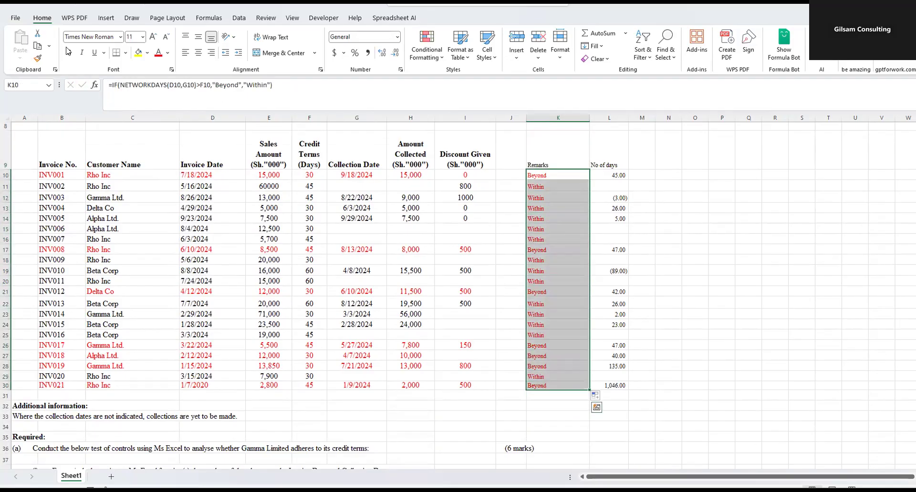
pyautogui.click(167, 54)
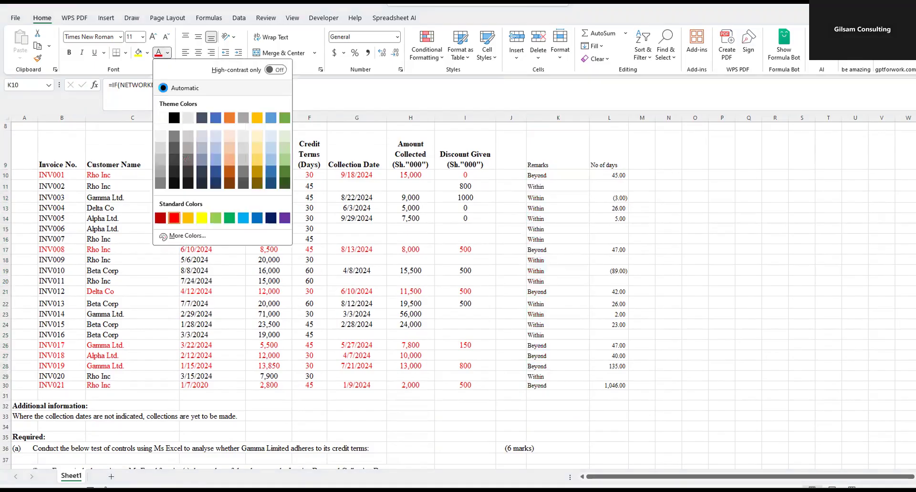
pyautogui.click(184, 88)
pyautogui.click(671, 230)
# - Review the remaining requirements, from the conditional formatting in (a)(iii) through the receivables tests and pivot table analysis
pyautogui.scroll(-4, 549, 222)
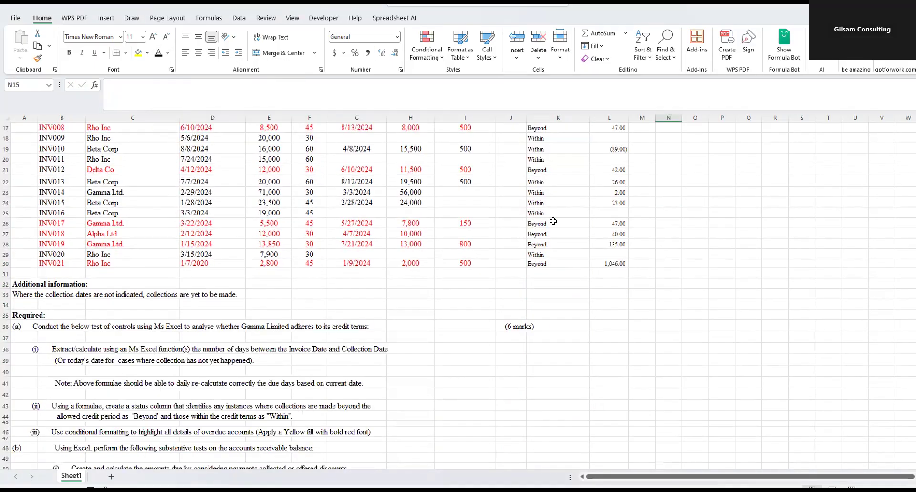
pyautogui.scroll(5, 539, 222)
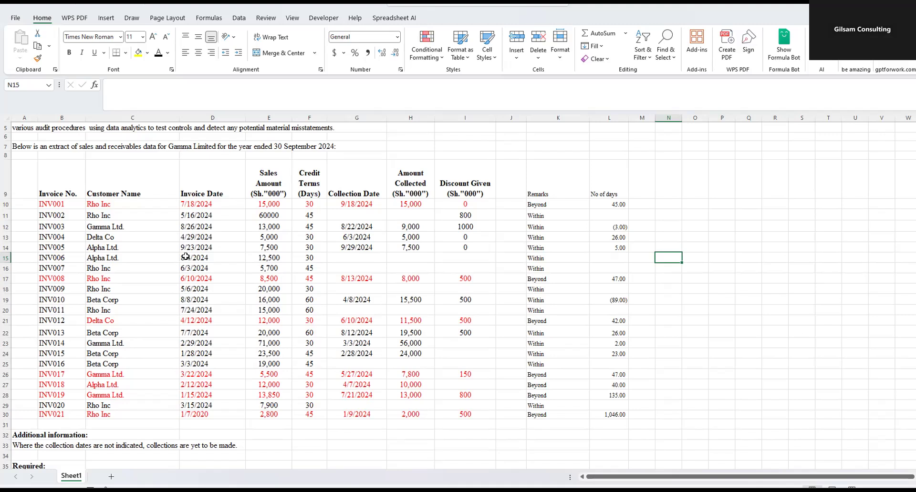
pyautogui.scroll(-4, 293, 274)
pyautogui.scroll(-3, 538, 255)
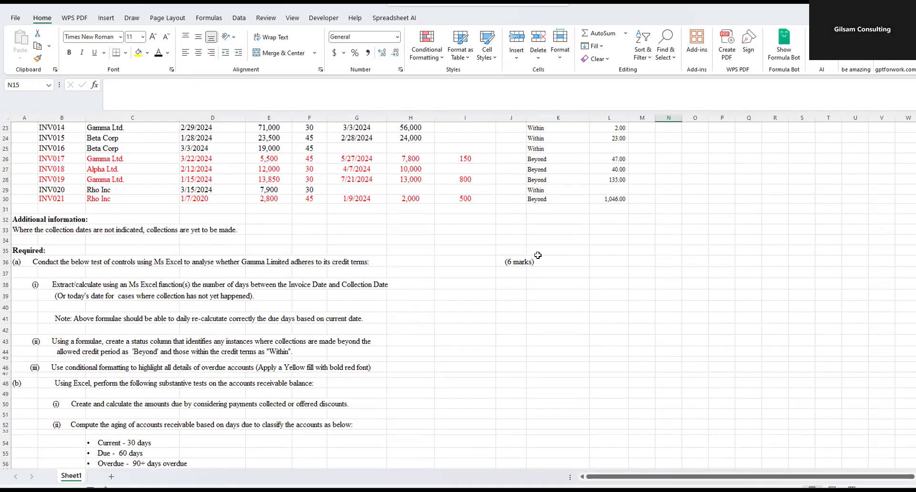
pyautogui.click(758, 97)
pyautogui.click(530, 284)
pyautogui.scroll(-2, 298, 289)
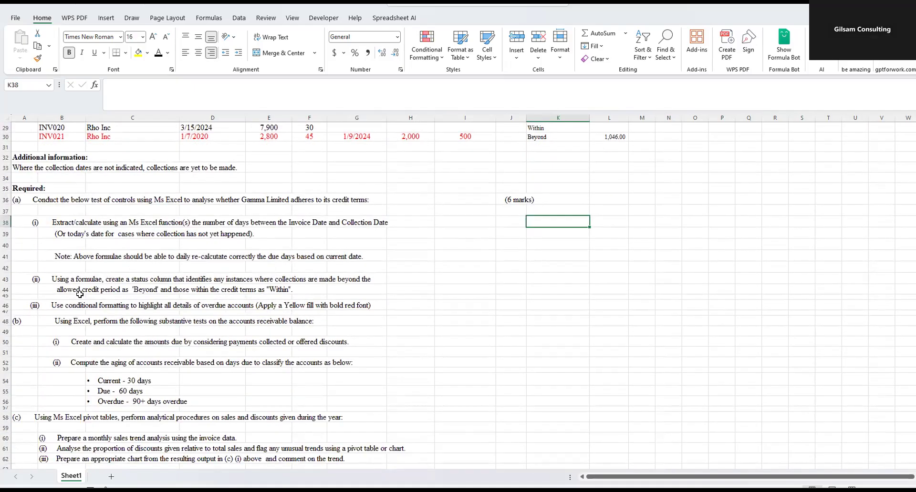
pyautogui.click(67, 308)
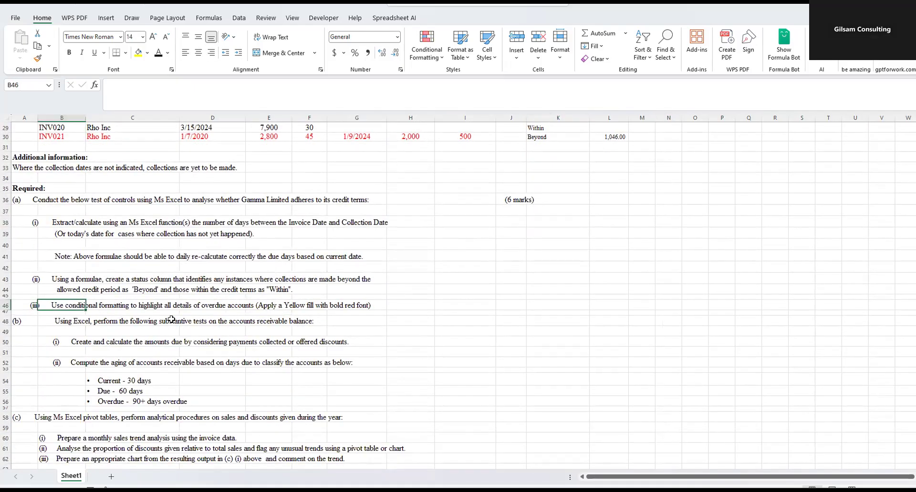
pyautogui.scroll(-1, 182, 324)
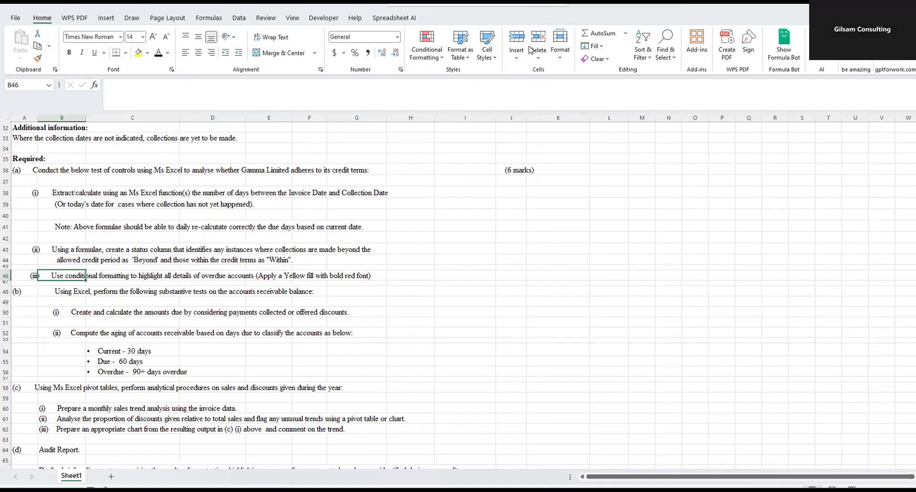
# - Compare the Remarks and No of days columns with the Beyond/Within status requirement in (a)(ii)
pyautogui.hotkey('alt', 'Tab')
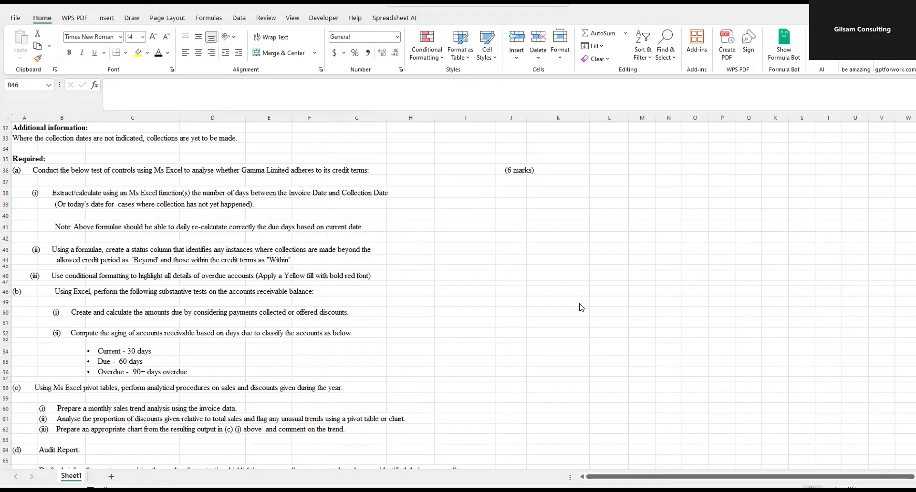
pyautogui.hotkey('alt', 'Tab')
pyautogui.click(579, 278)
pyautogui.scroll(10, 530, 259)
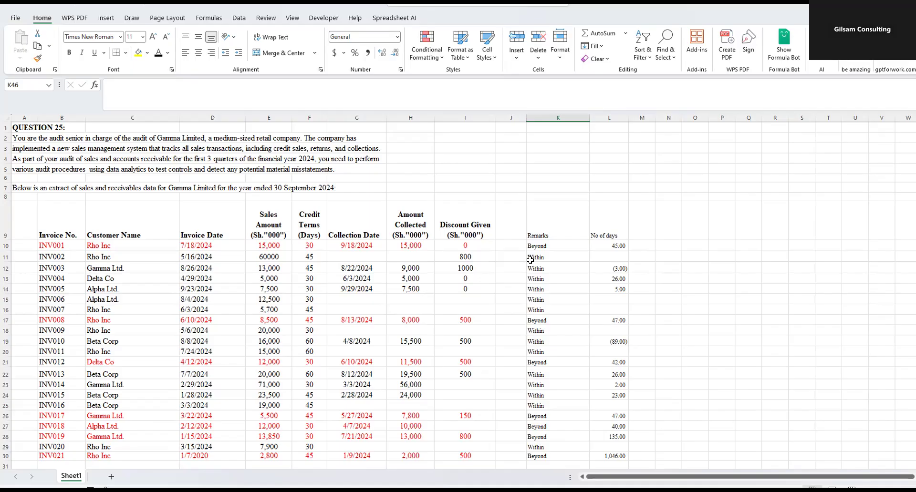
pyautogui.scroll(-6, 496, 276)
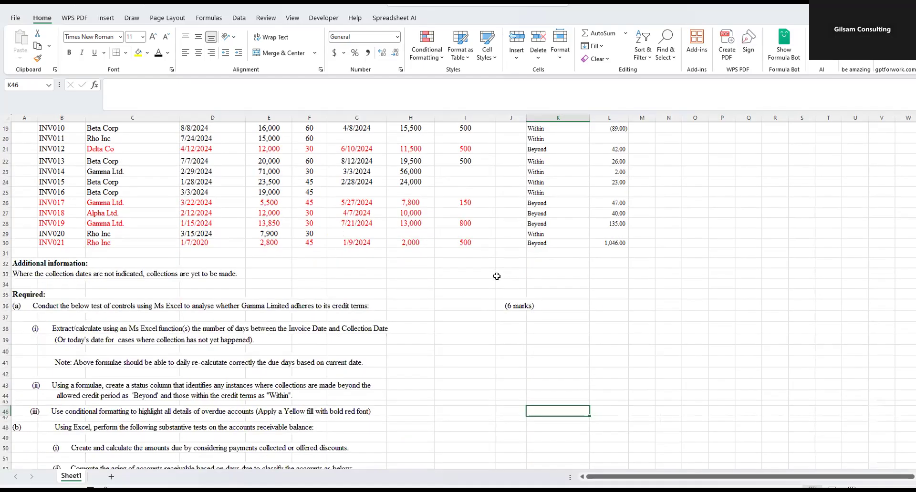
pyautogui.scroll(-2, 441, 255)
pyautogui.click(329, 327)
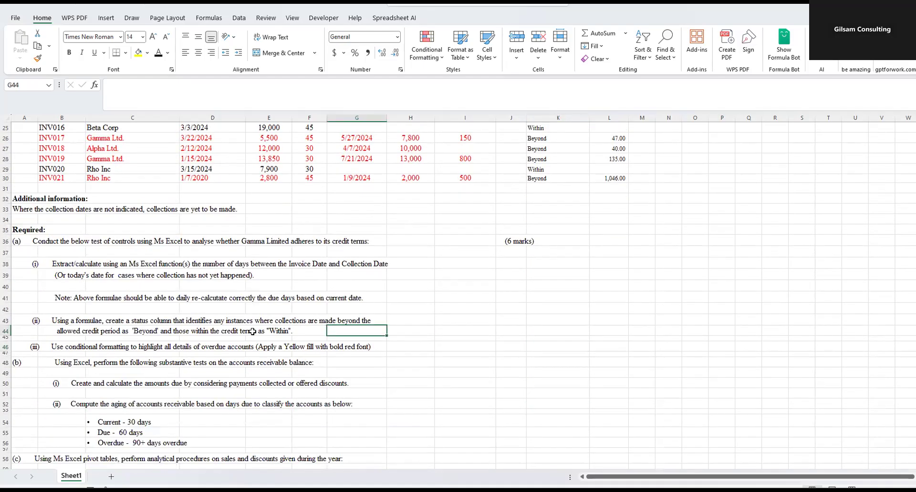
# - Examine requirement (a)(iii) on conditional formatting of overdue accounts and compare it with the invoice table
pyautogui.click(53, 337)
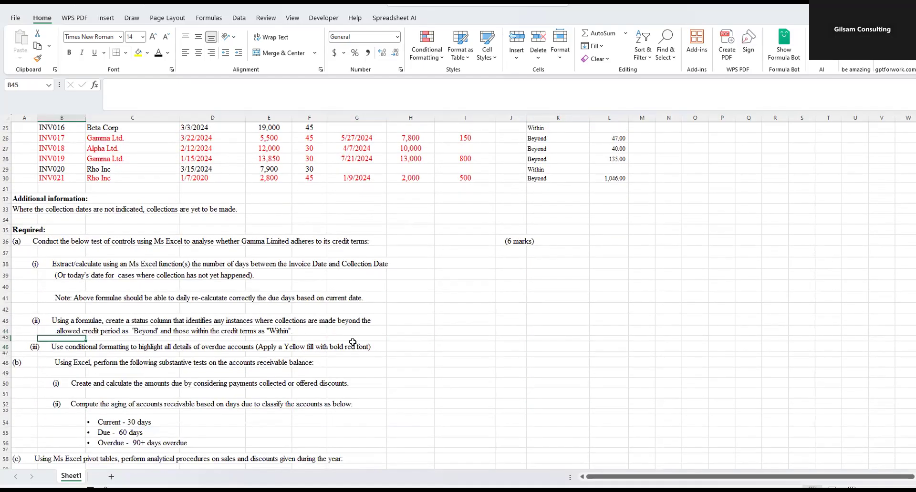
pyautogui.moveTo(43, 347); pyautogui.dragTo(334, 347)
pyautogui.moveTo(32, 347); pyautogui.dragTo(353, 347)
pyautogui.scroll(5, 492, 312)
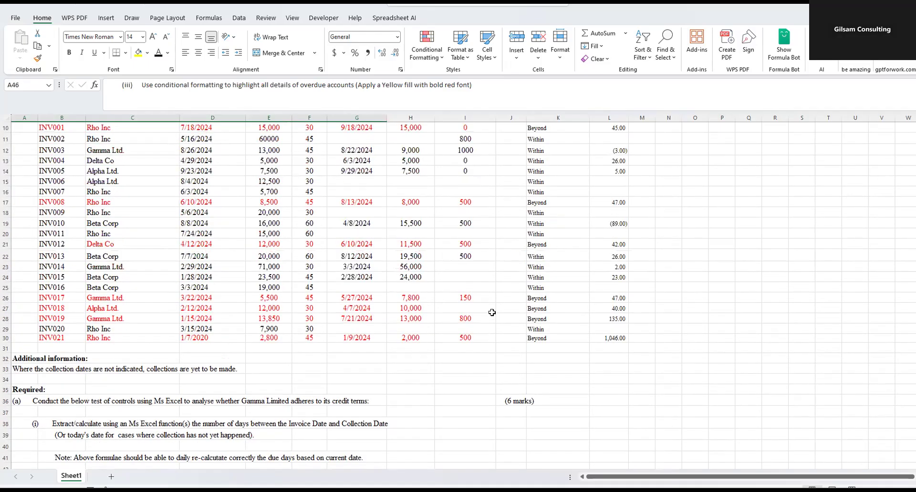
pyautogui.scroll(-1, 492, 311)
pyautogui.scroll(1, 487, 292)
pyautogui.click(425, 292)
pyautogui.scroll(-2, 424, 289)
pyautogui.scroll(-2, 424, 287)
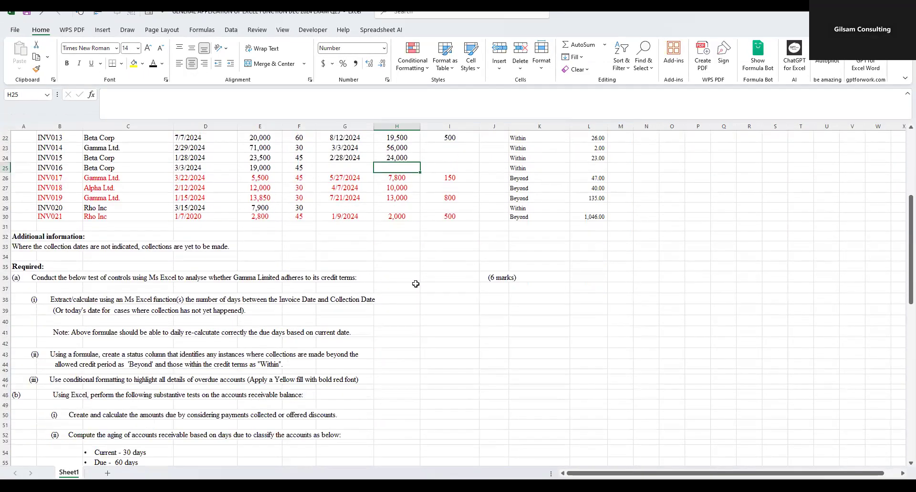
pyautogui.scroll(-2, 416, 284)
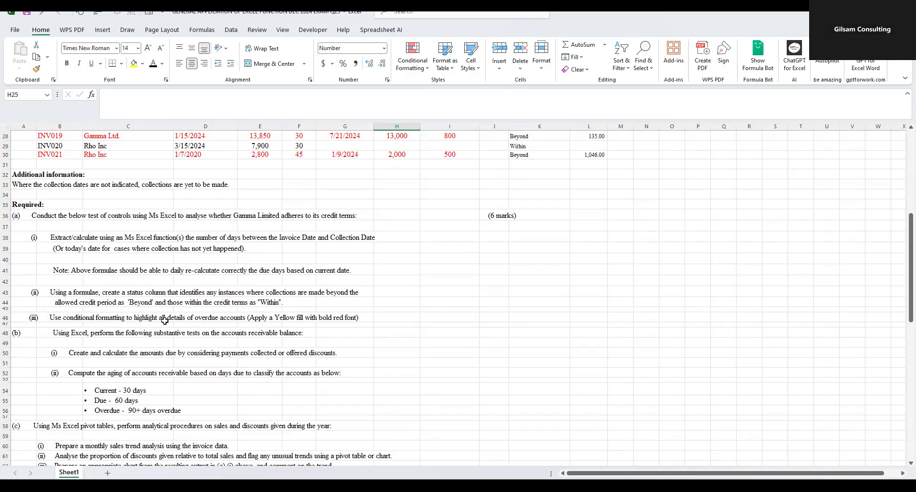
pyautogui.click(209, 320)
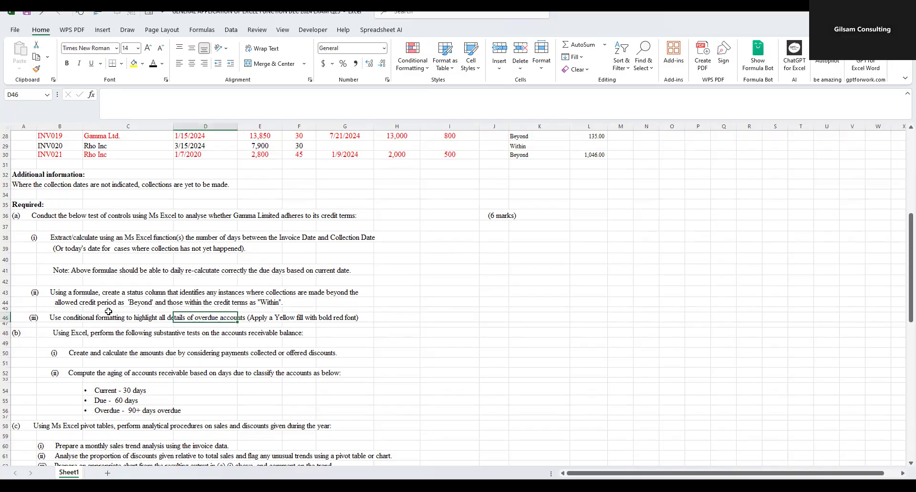
pyautogui.moveTo(65, 314); pyautogui.dragTo(375, 310)
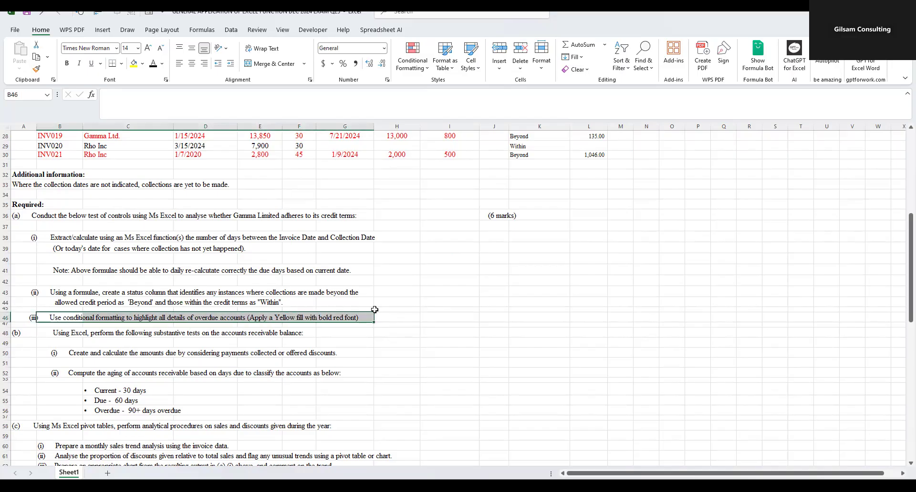
pyautogui.scroll(8, 578, 292)
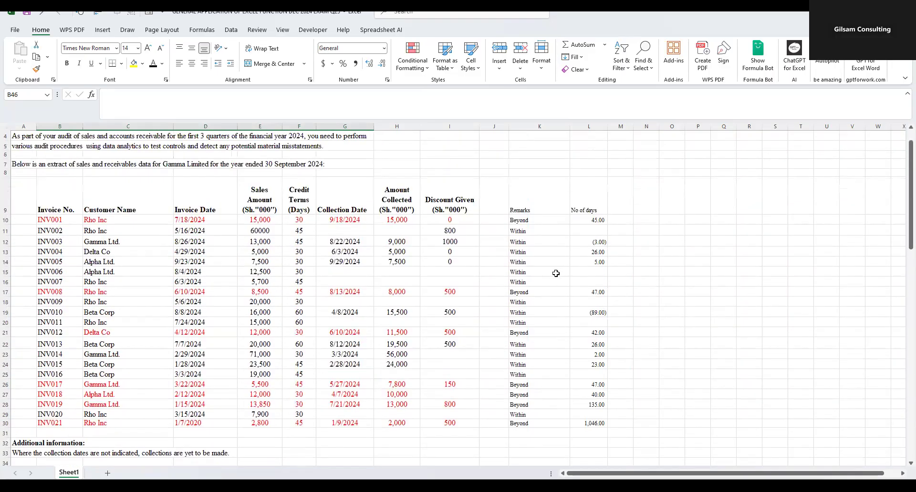
# - Check the invoices marked Beyond in the Remarks column, and select the remarks range K10:K30
pyautogui.click(521, 221)
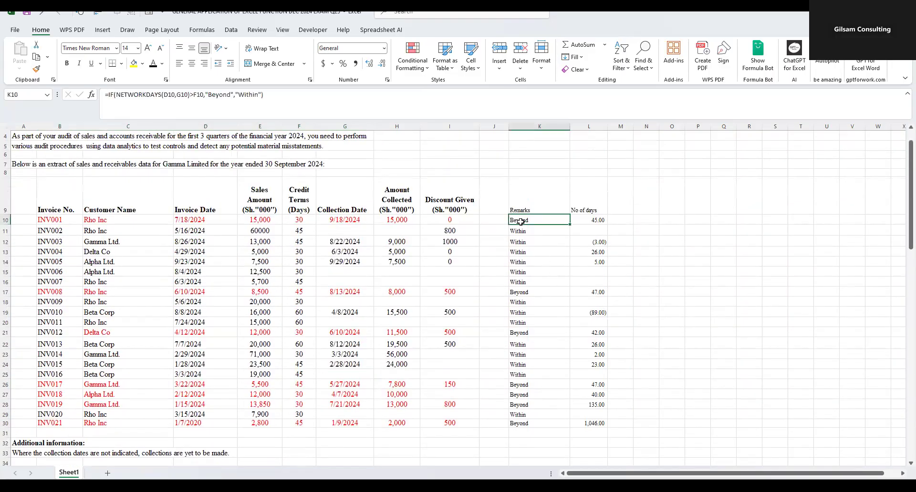
pyautogui.click(519, 293)
pyautogui.click(517, 333)
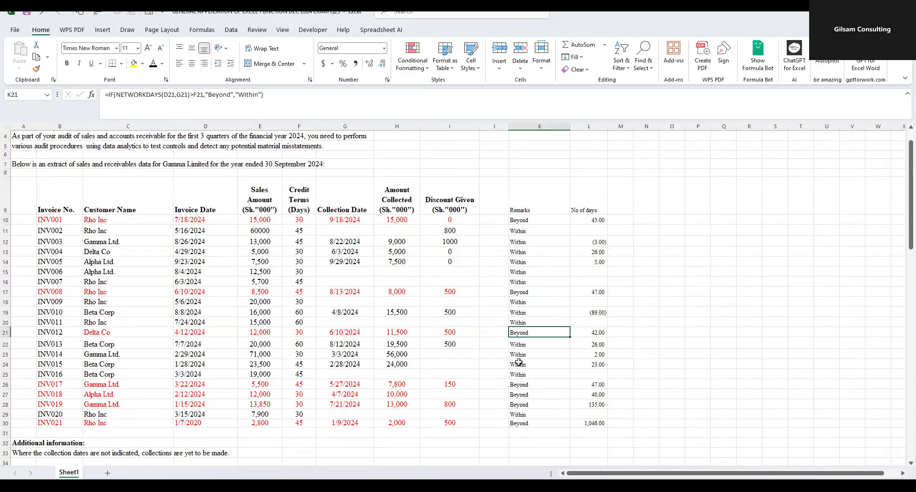
pyautogui.click(523, 383)
pyautogui.click(520, 395)
pyautogui.click(524, 404)
pyautogui.click(521, 423)
pyautogui.moveTo(523, 220); pyautogui.dragTo(535, 421)
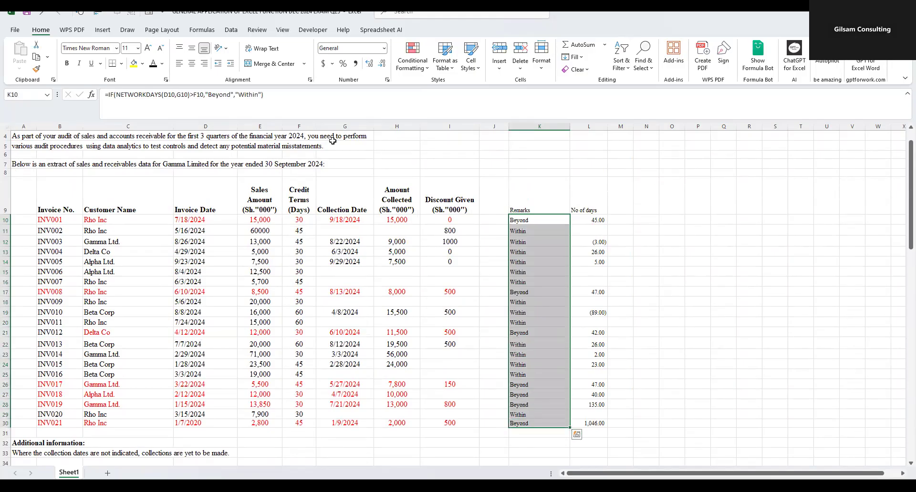
pyautogui.click(230, 28)
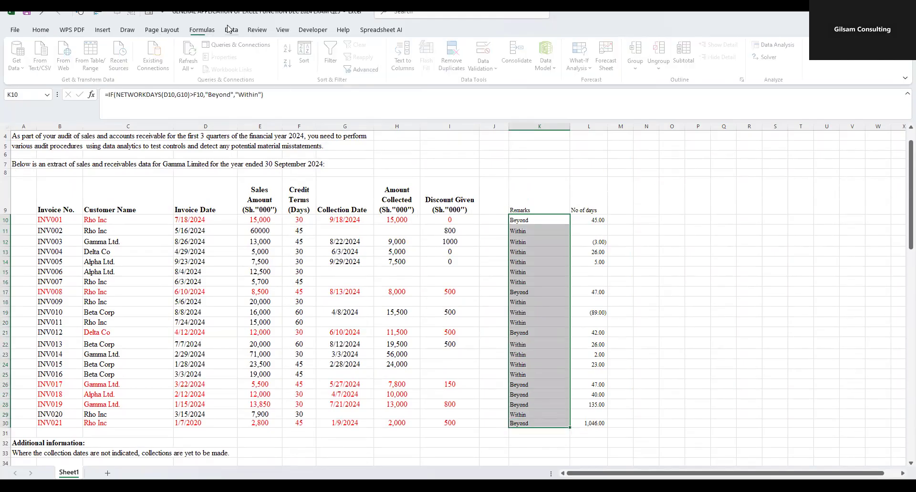
pyautogui.click(46, 30)
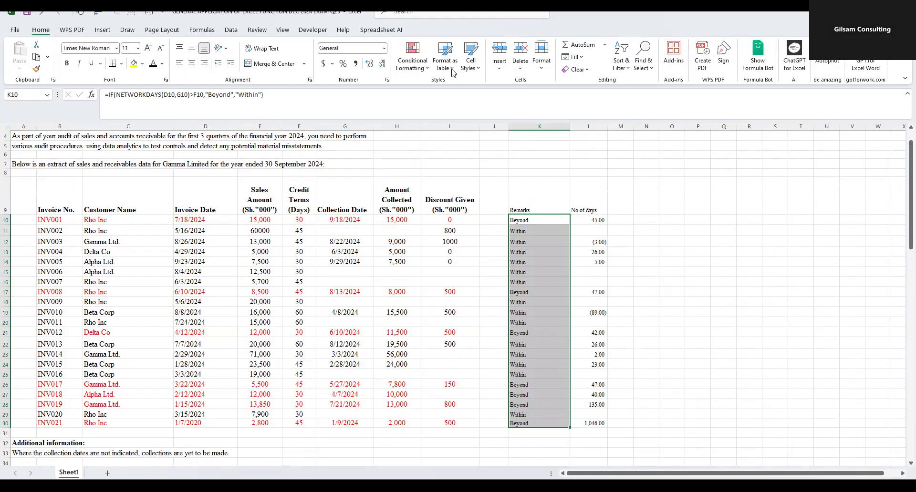
pyautogui.click(427, 72)
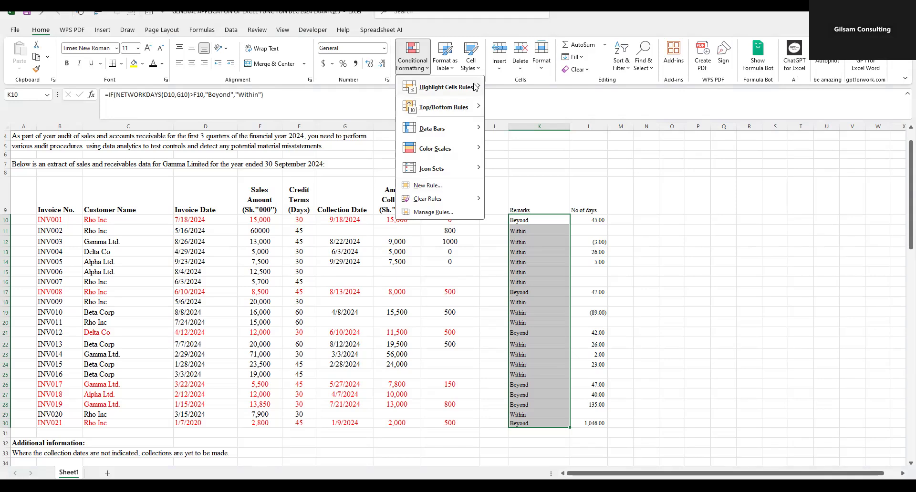
pyautogui.moveTo(477, 87)
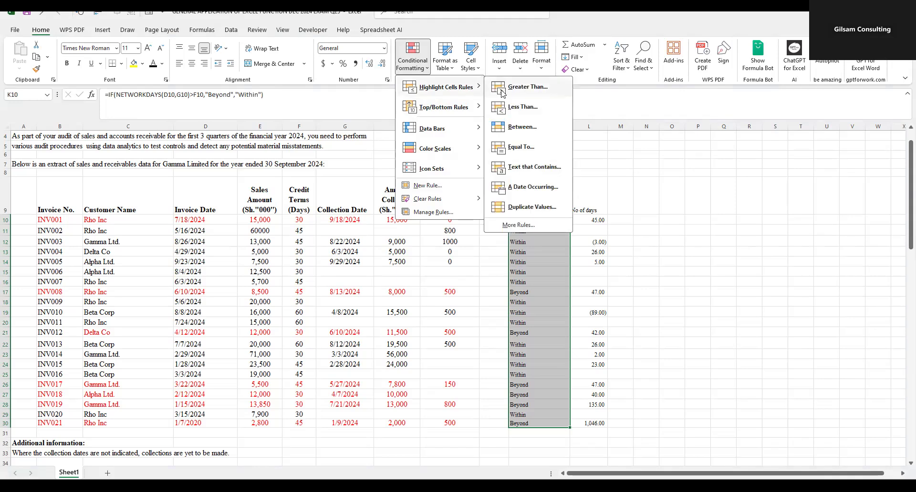
pyautogui.click(528, 169)
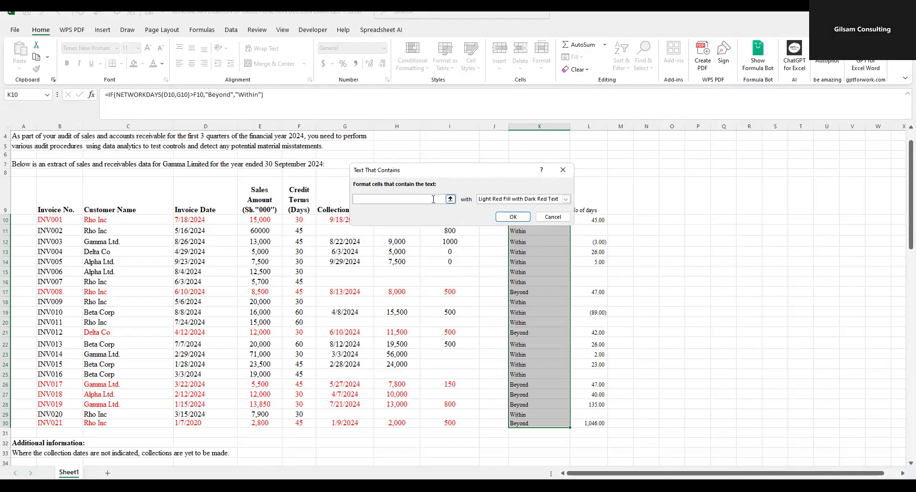
pyautogui.moveTo(469, 171); pyautogui.dragTo(626, 173)
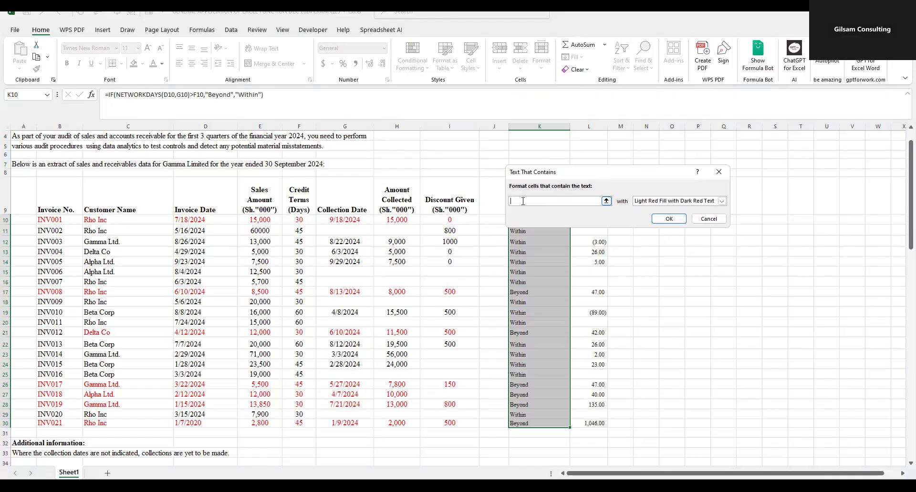
pyautogui.write('B')
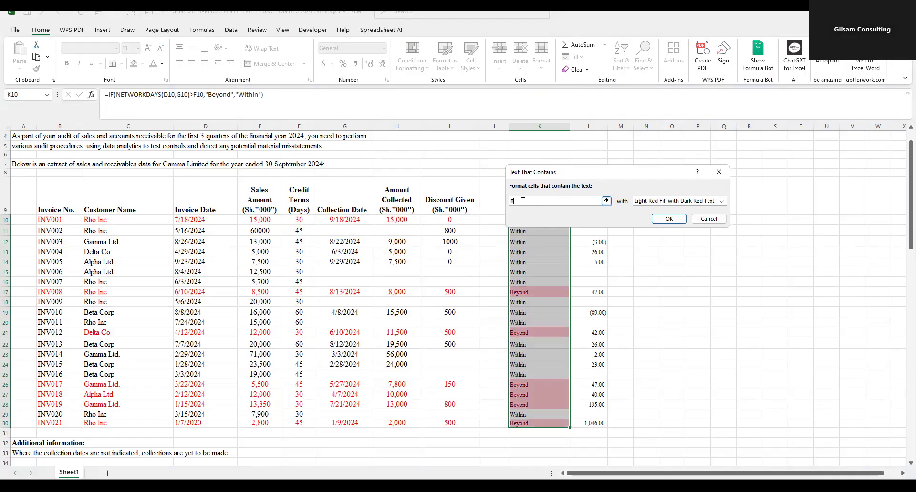
pyautogui.write('eny')
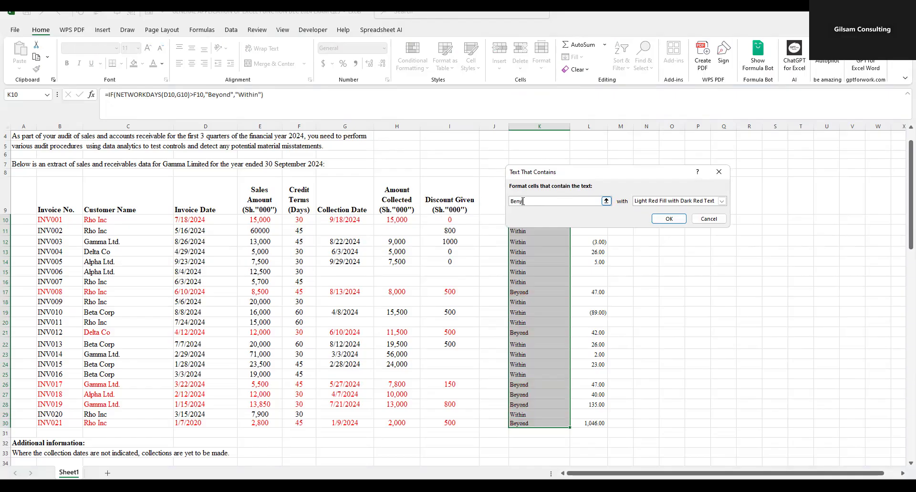
pyautogui.press('BackSpace')
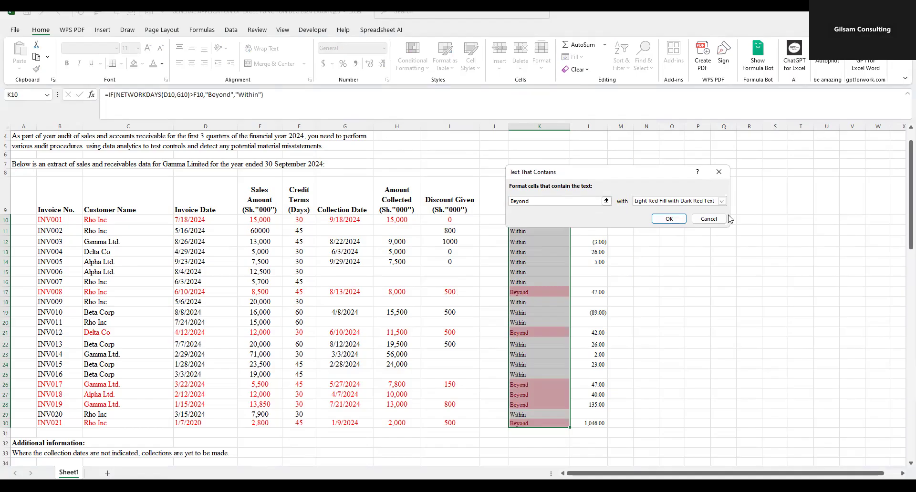
pyautogui.click(721, 201)
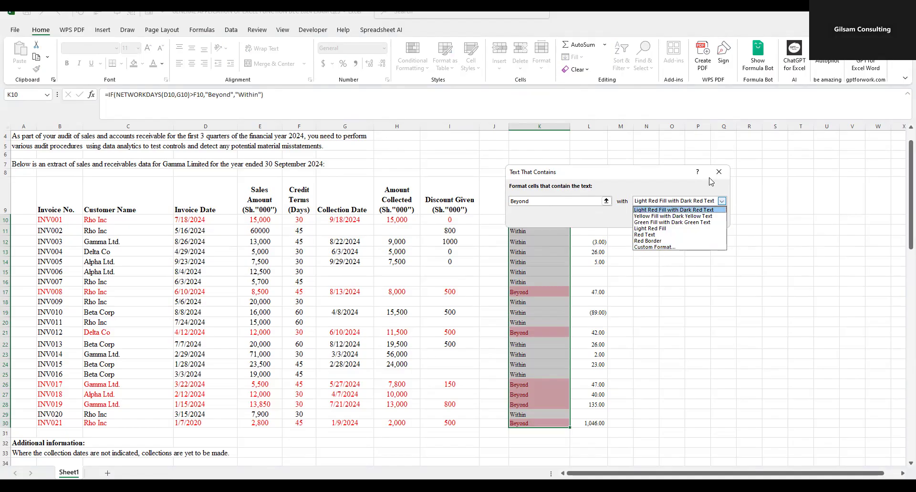
pyautogui.click(658, 177)
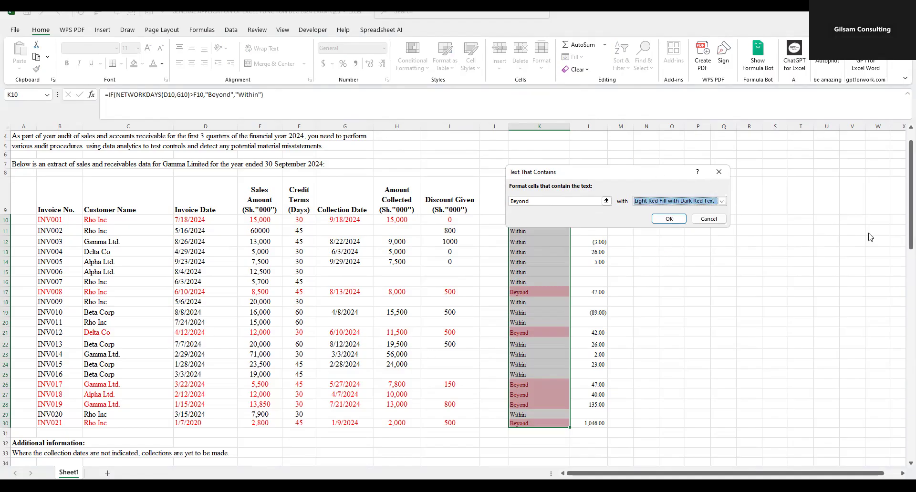
pyautogui.click(719, 172)
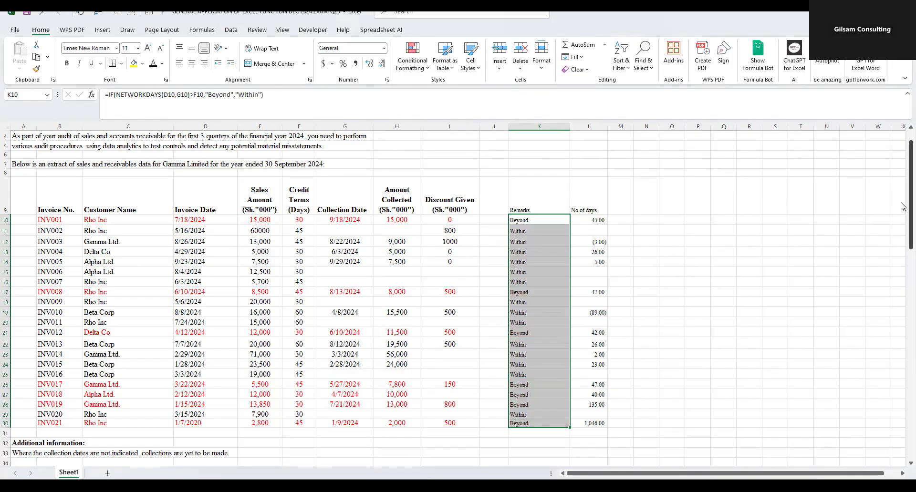
# - Recheck the (a)(iii) formatting requirement and create a Text That Contains rule on K10:K30 for "beyond" with a custom format
pyautogui.scroll(-12, 191, 230)
pyautogui.scroll(1, 192, 230)
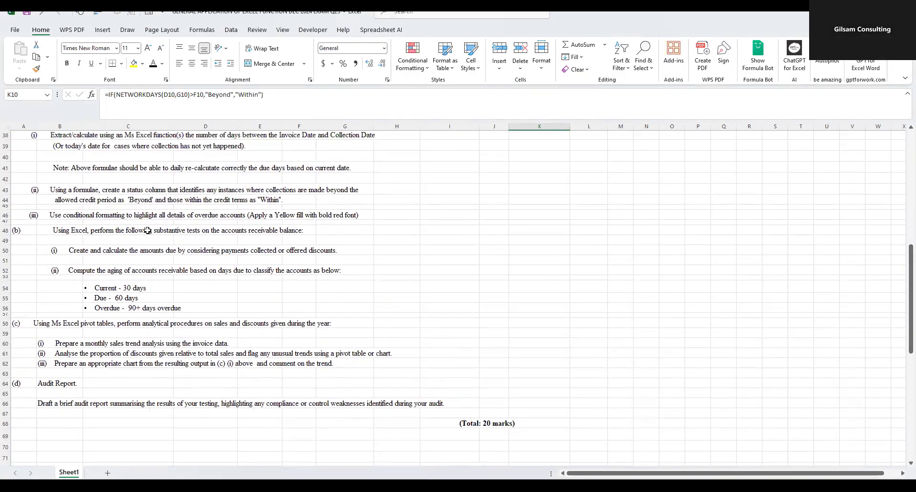
pyautogui.scroll(1, 196, 224)
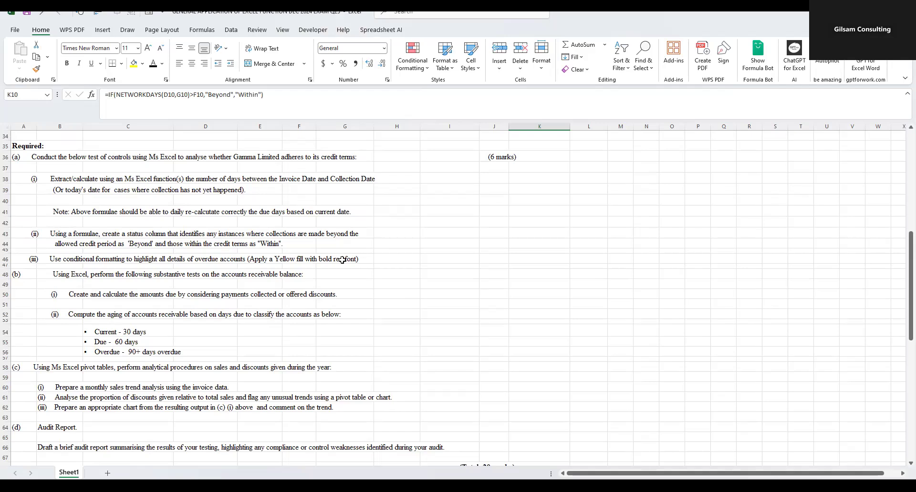
pyautogui.scroll(4, 542, 227)
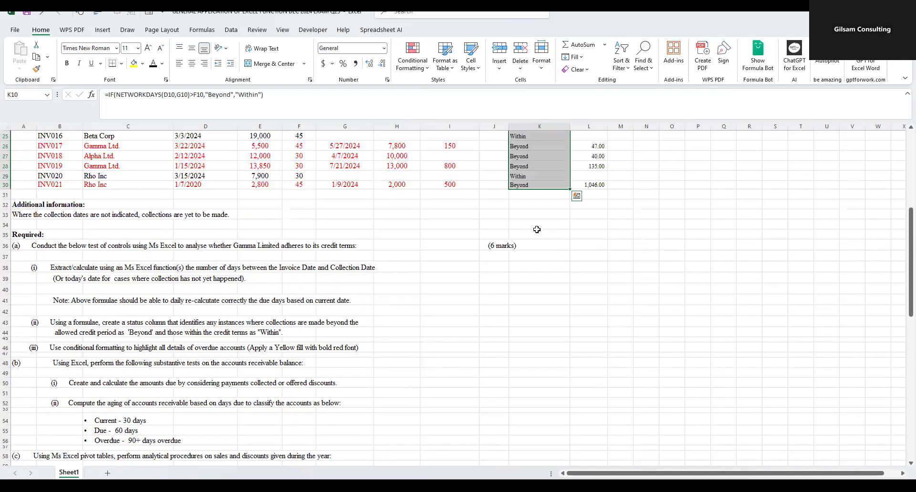
pyautogui.scroll(7, 543, 213)
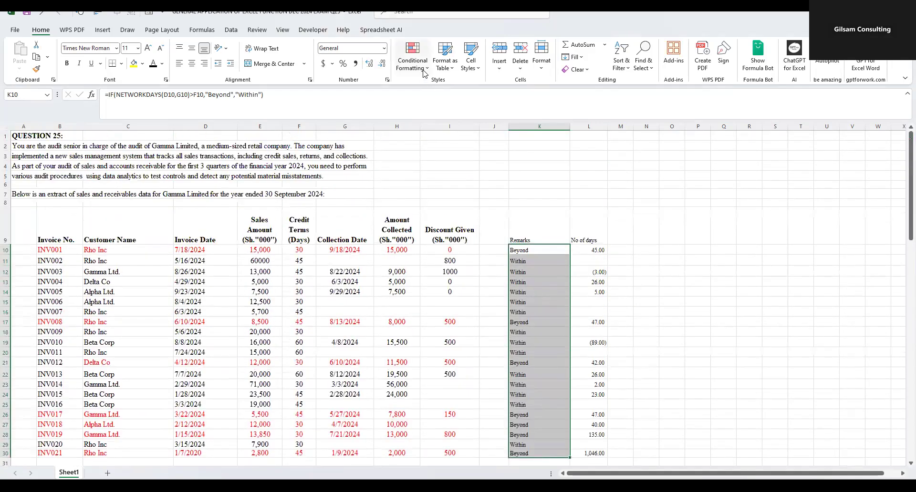
pyautogui.click(426, 72)
pyautogui.moveTo(478, 88)
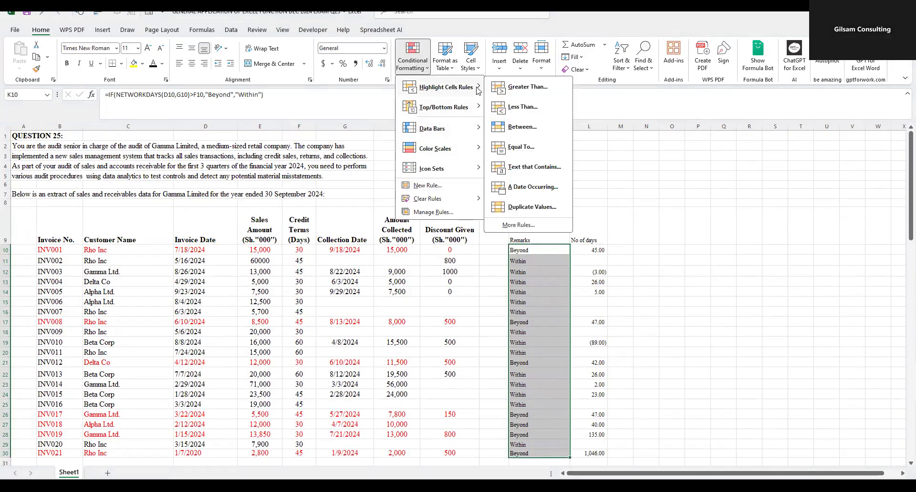
pyautogui.click(525, 167)
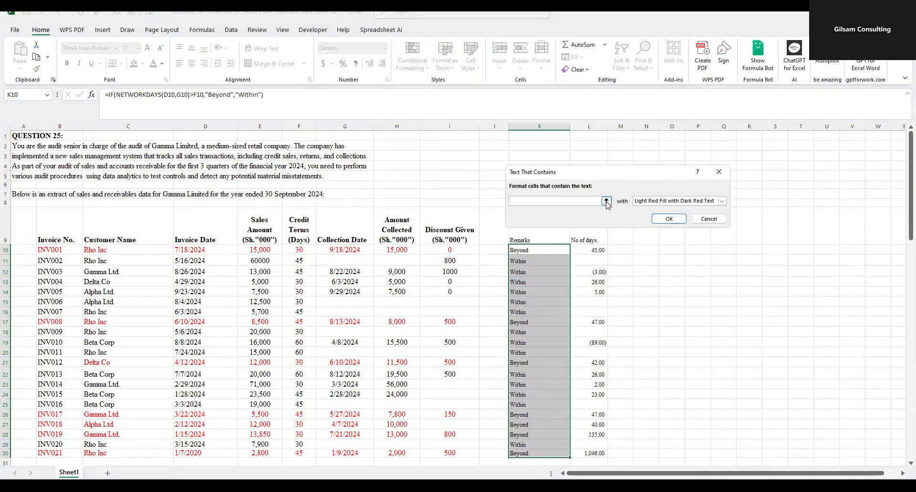
pyautogui.write('beyond')
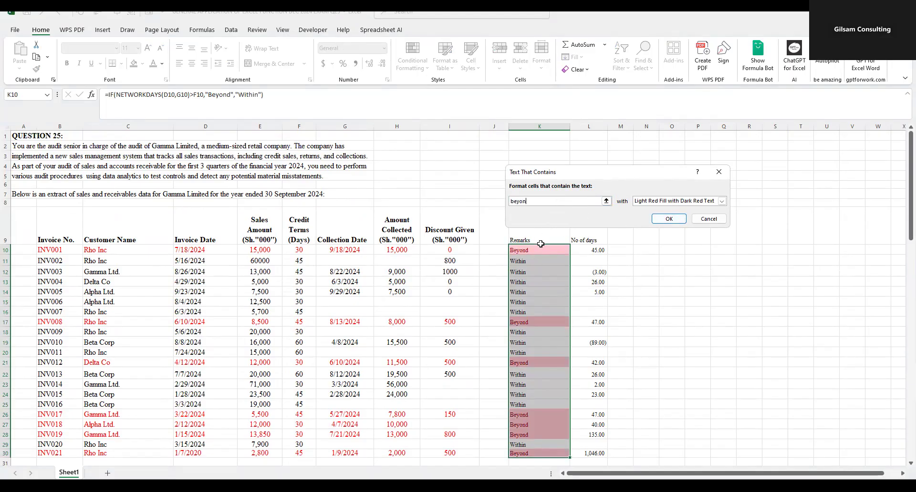
pyautogui.click(722, 201)
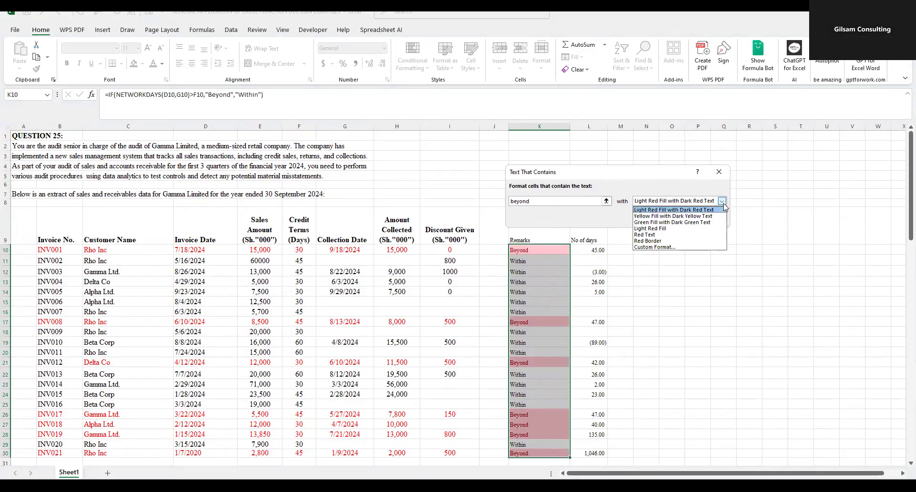
pyautogui.click(654, 248)
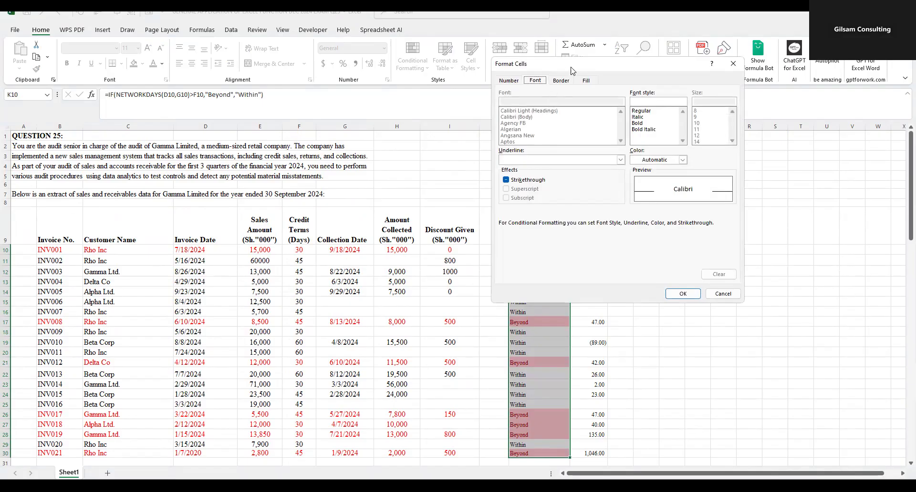
# - Set the custom format of the "beyond" text rule to a bold red font and apply the rule to K10:K30
pyautogui.moveTo(573, 71); pyautogui.dragTo(660, 208)
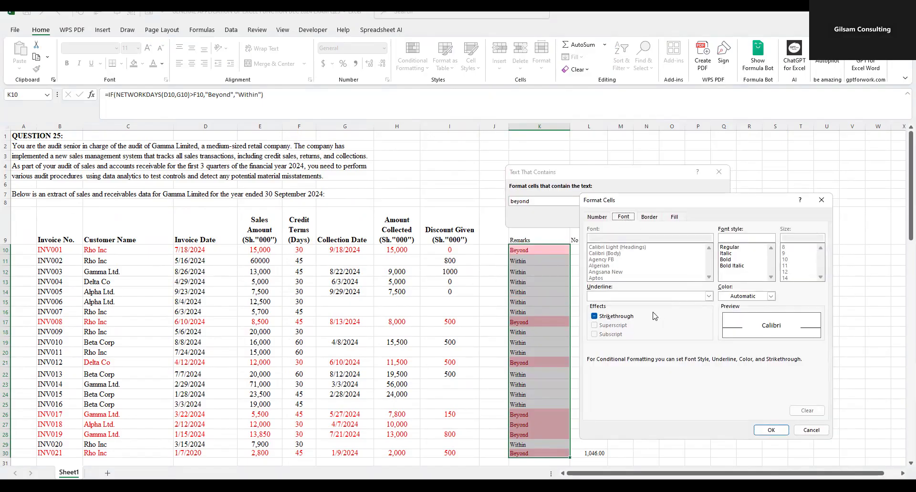
pyautogui.click(709, 297)
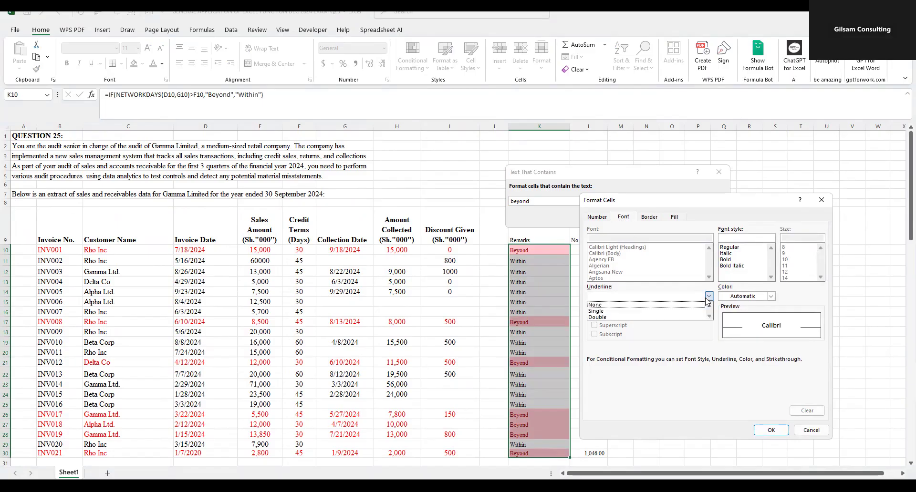
pyautogui.click(709, 297)
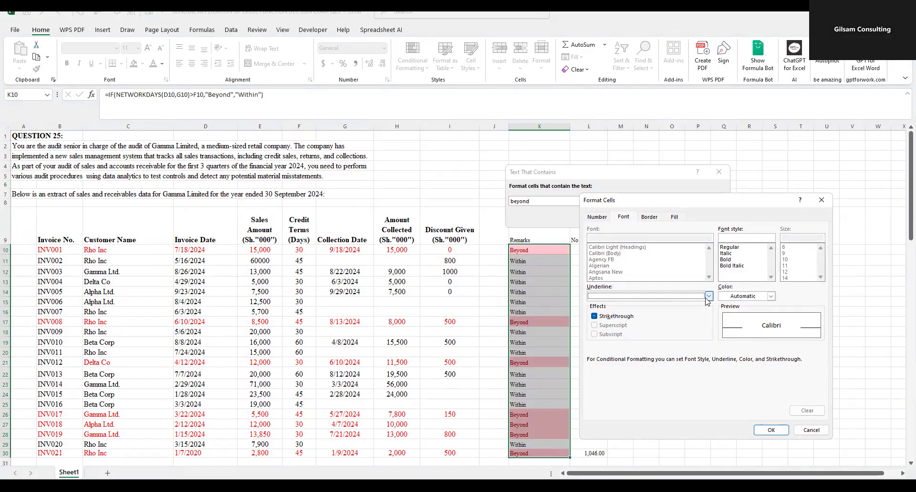
pyautogui.click(681, 222)
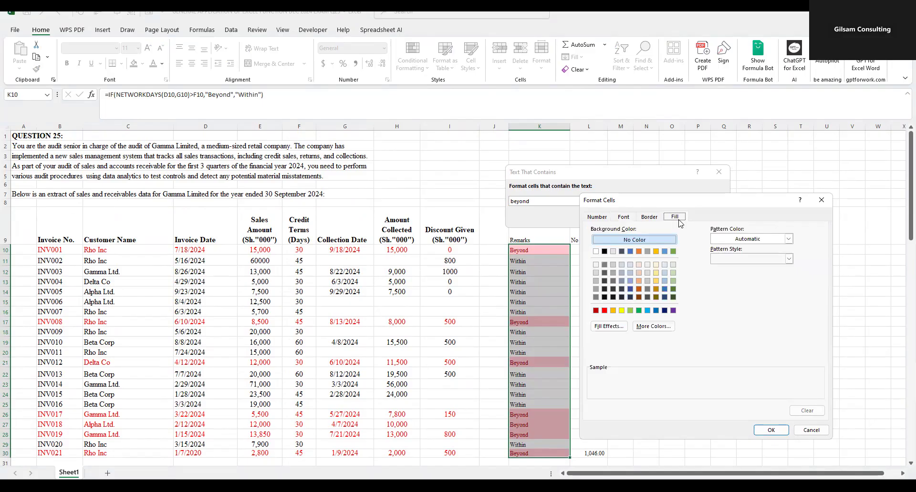
pyautogui.click(625, 219)
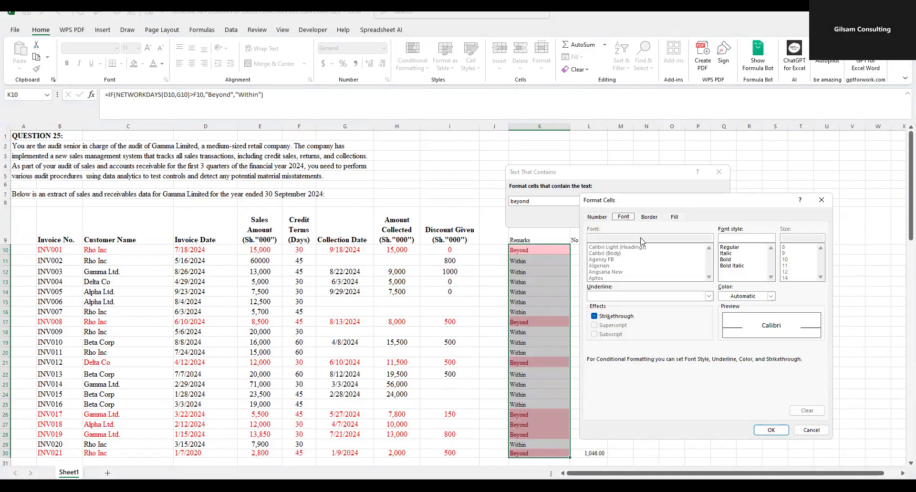
pyautogui.click(769, 297)
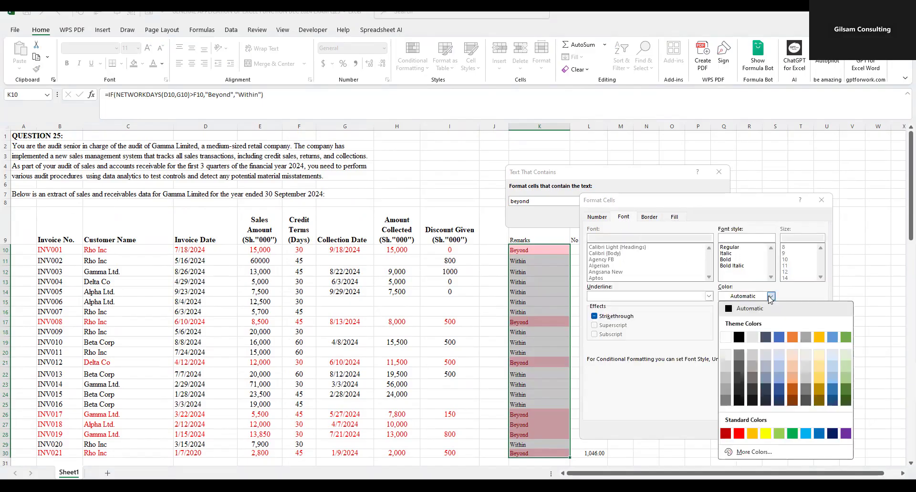
pyautogui.click(739, 433)
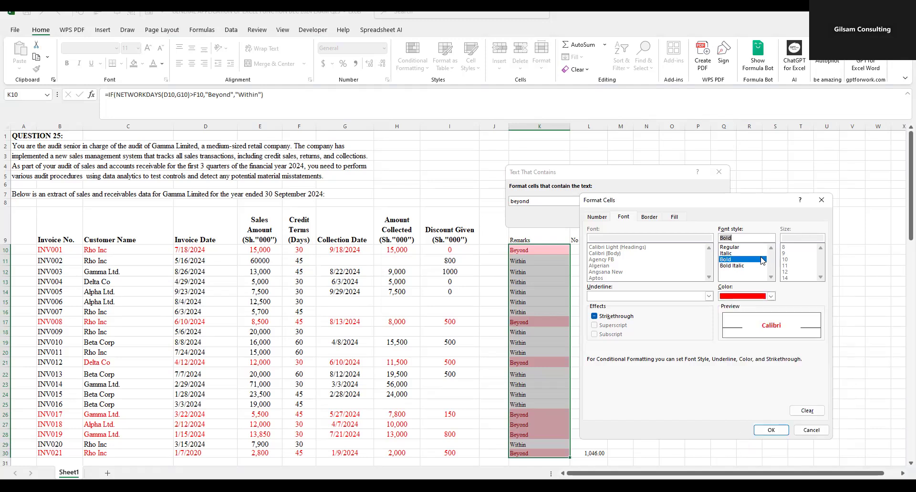
pyautogui.click(772, 432)
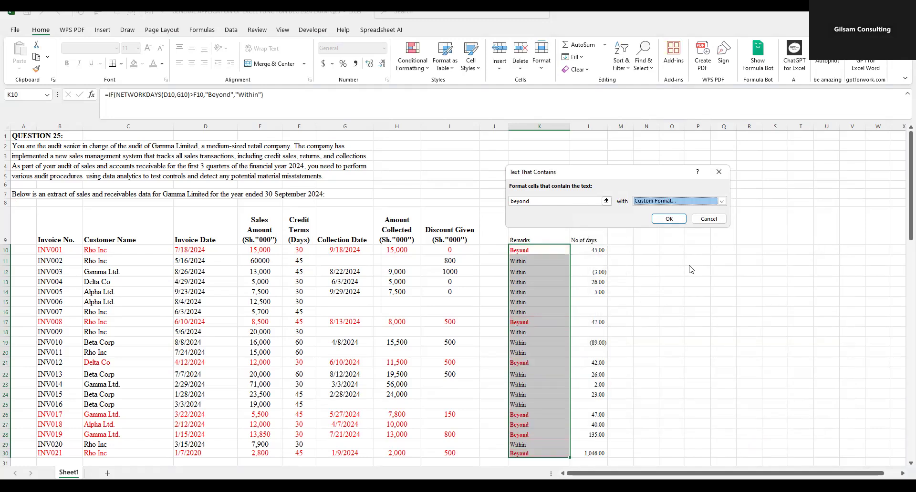
pyautogui.click(671, 220)
pyautogui.click(749, 331)
# - Examine the formatted Beyond entries down the Remarks column from K10 to K30
pyautogui.click(525, 253)
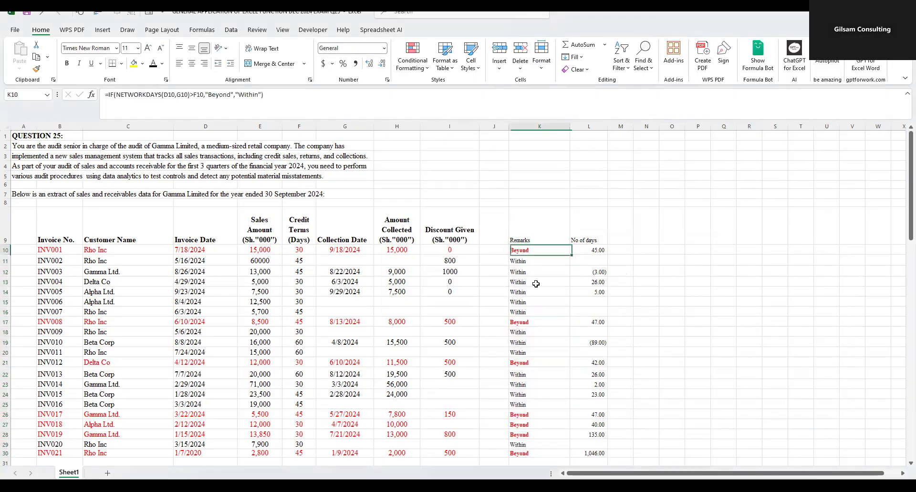
pyautogui.scroll(-2, 536, 307)
pyautogui.click(536, 264)
pyautogui.click(531, 306)
pyautogui.click(530, 355)
pyautogui.click(530, 366)
pyautogui.click(527, 376)
pyautogui.click(526, 395)
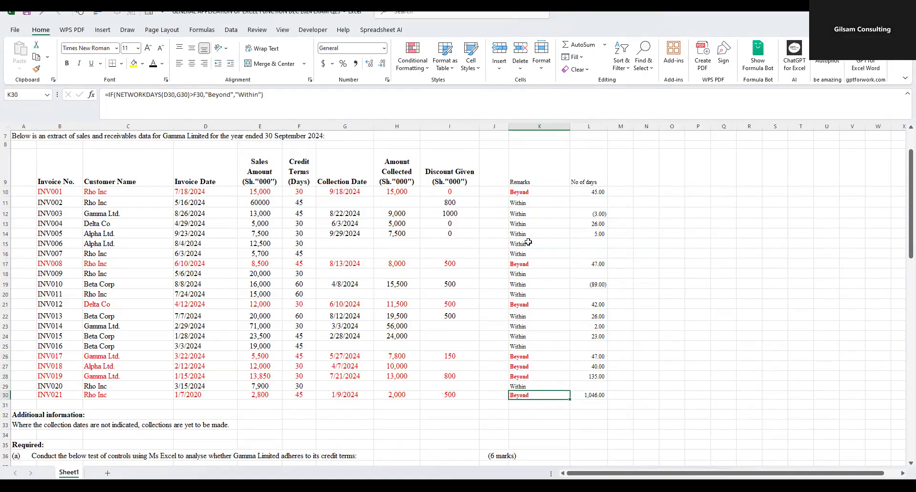
# - Apply a yellow fill to B38:B47 to mark requirements (a)(i) to (a)(iii)
pyautogui.scroll(-4, 522, 229)
pyautogui.scroll(-2, 518, 228)
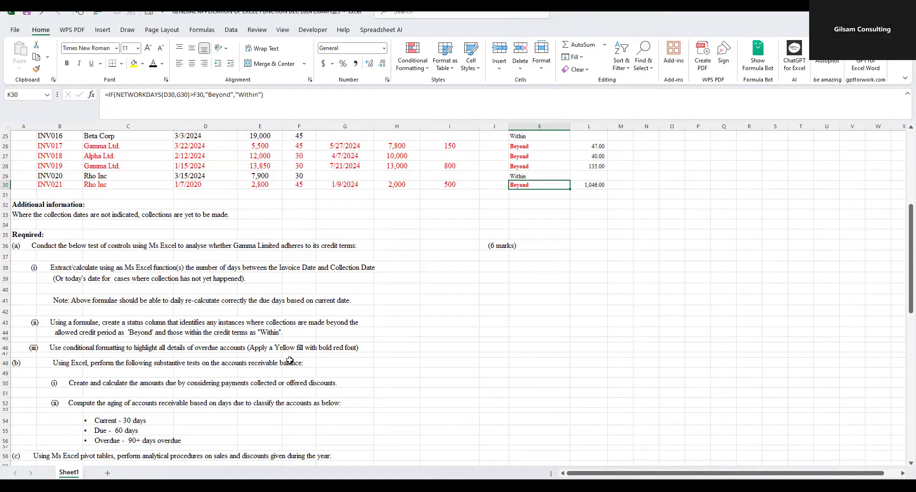
pyautogui.moveTo(56, 262); pyautogui.dragTo(57, 355)
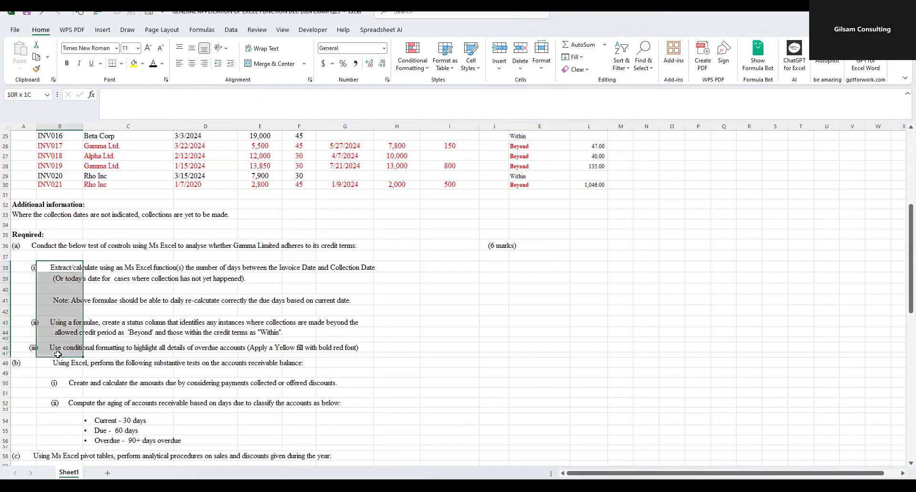
pyautogui.click(134, 63)
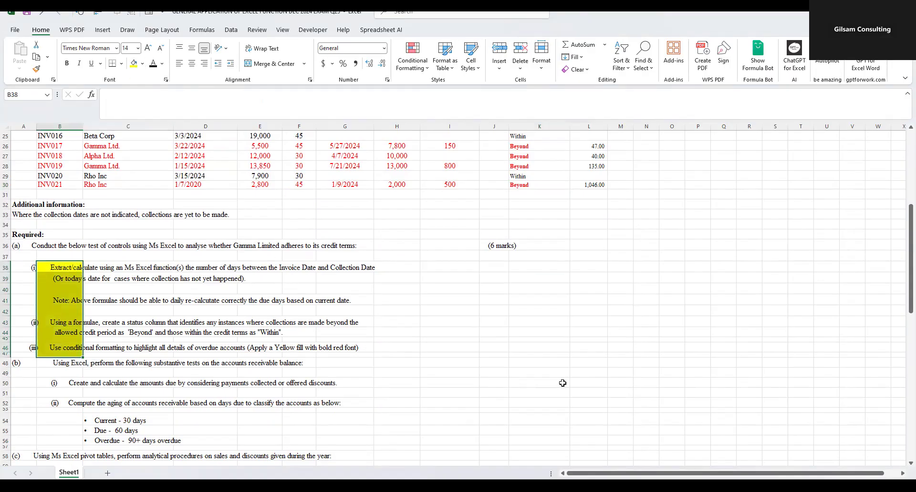
pyautogui.click(821, 58)
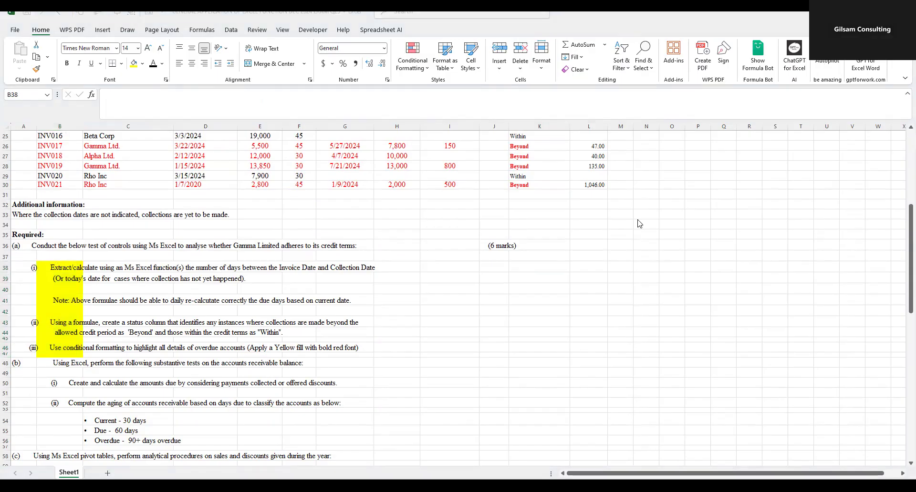
pyautogui.click(466, 311)
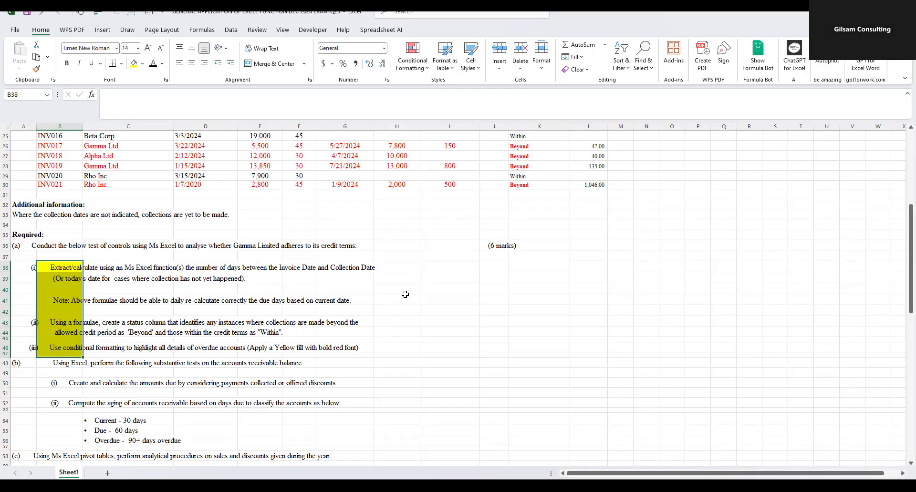
# - Read the requirement (b) tests on amounts due and receivables aging, and compare them with the invoice table
pyautogui.scroll(-2, 356, 306)
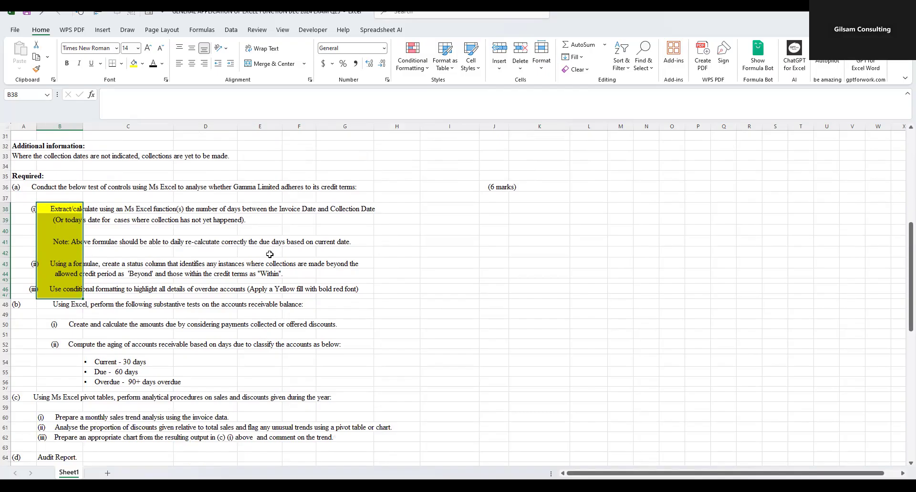
pyautogui.scroll(-1, 296, 248)
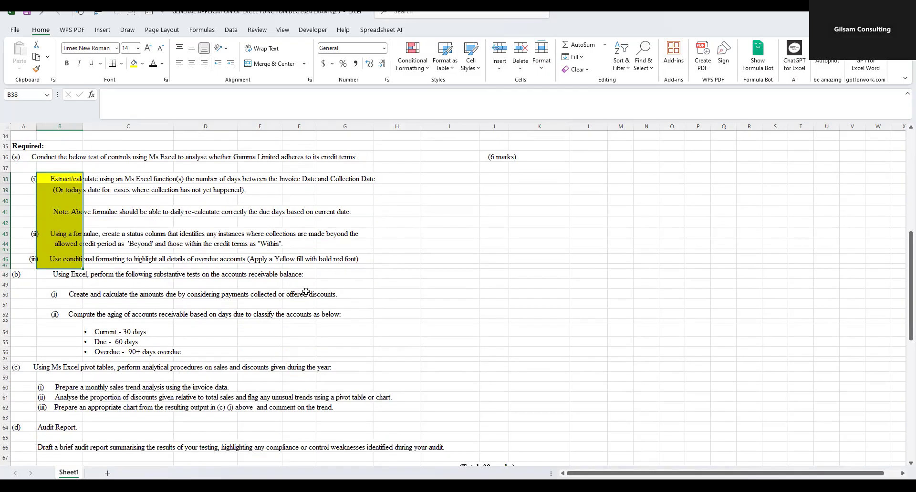
pyautogui.click(331, 275)
pyautogui.click(73, 272)
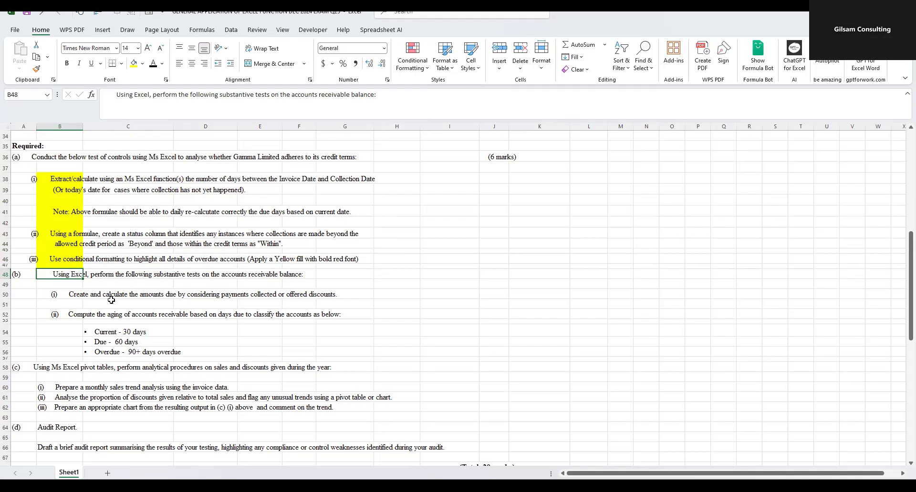
pyautogui.click(199, 304)
pyautogui.scroll(4, 507, 237)
pyautogui.scroll(4, 507, 237)
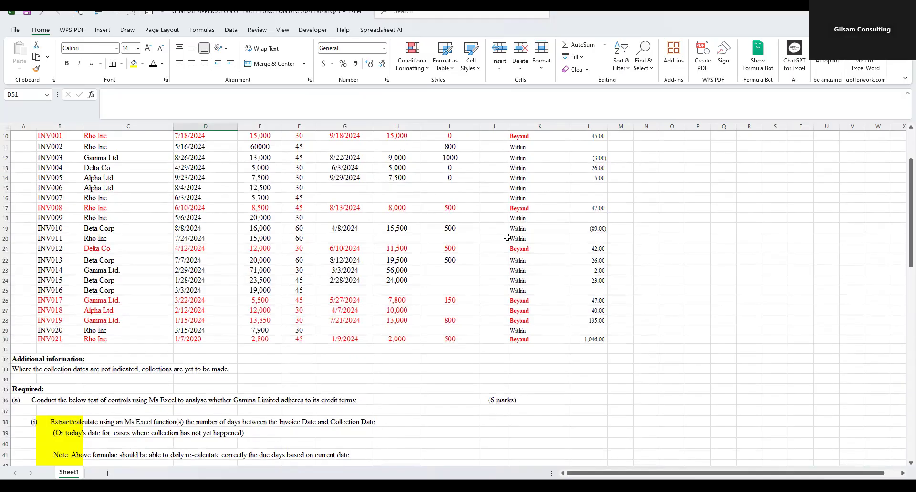
pyautogui.scroll(-8, 258, 316)
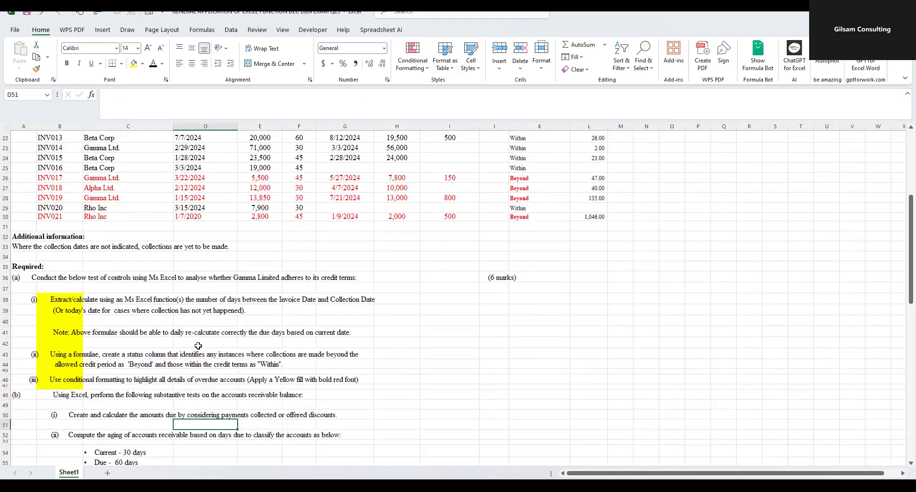
pyautogui.moveTo(80, 283); pyautogui.dragTo(163, 354)
pyautogui.click(83, 305)
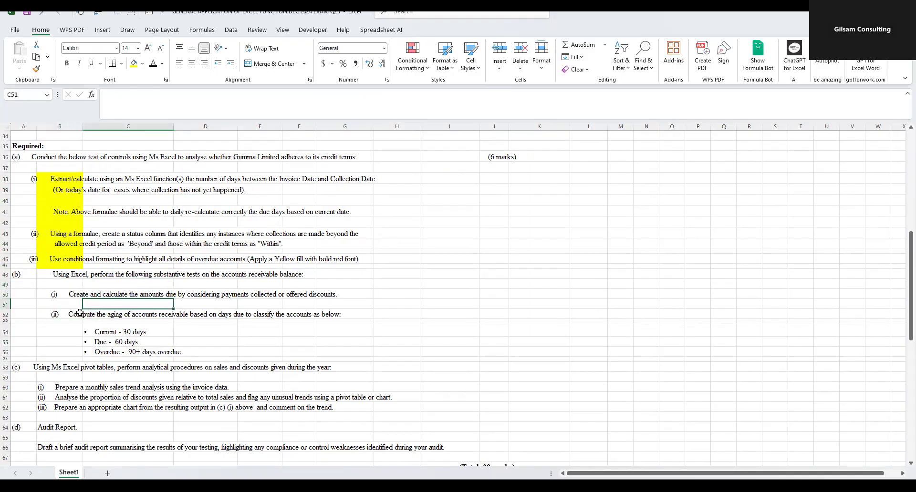
pyautogui.scroll(-4, 82, 313)
pyautogui.scroll(4, 82, 320)
# - Insert fifteen blank rows below requirement (b)(i), starting at row 51
pyautogui.moveTo(7, 306); pyautogui.dragTo(7, 342)
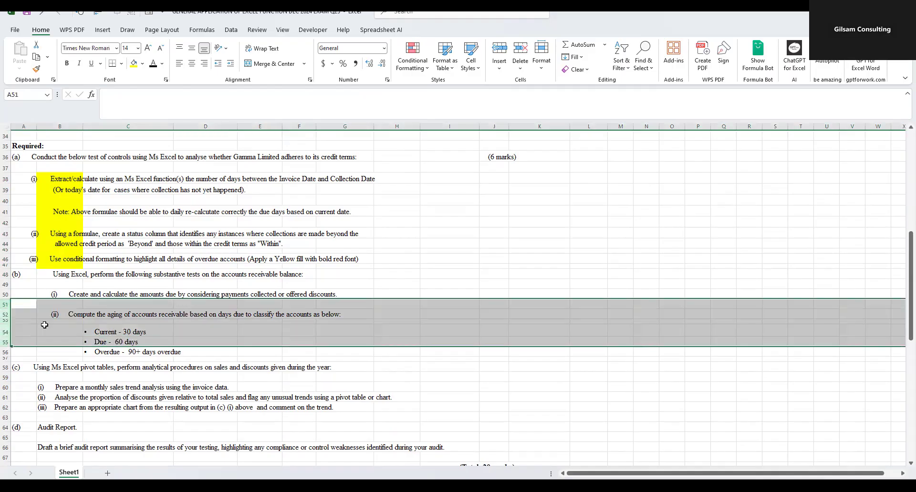
pyautogui.rightClick(44, 325)
pyautogui.click(71, 236)
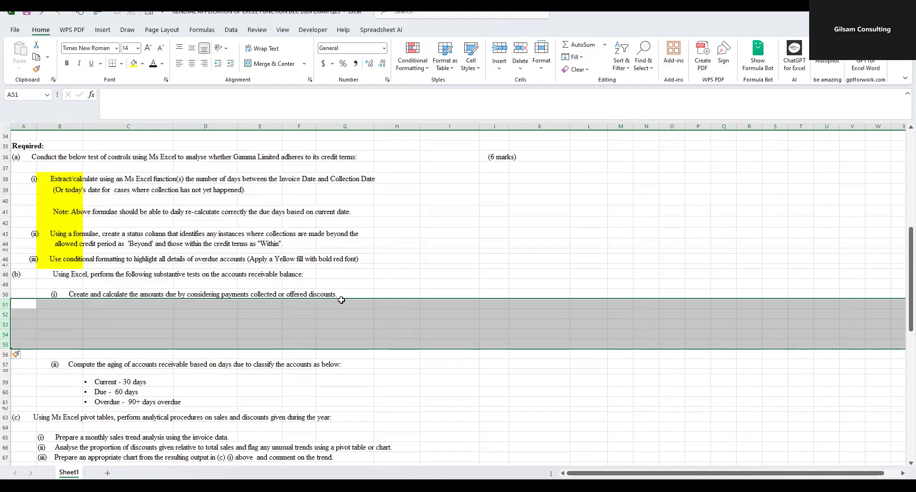
pyautogui.rightClick(16, 313)
pyautogui.press('Escape')
pyautogui.rightClick(47, 334)
pyautogui.press('Escape')
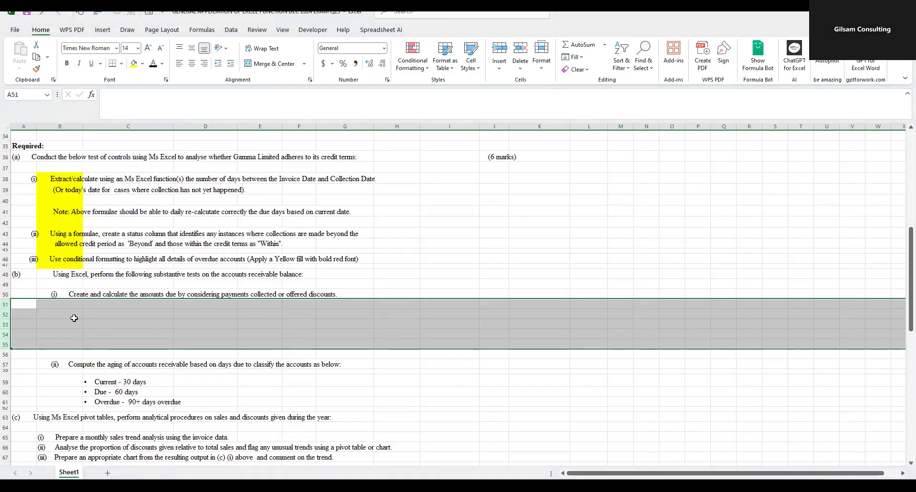
pyautogui.rightClick(74, 318)
pyautogui.click(94, 230)
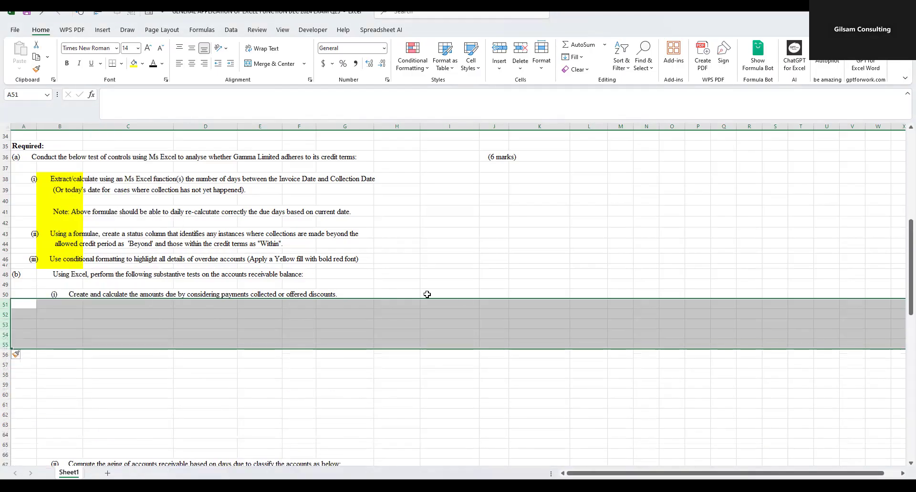
# - Widen the empty column J next to Discount Given in the invoice table
pyautogui.scroll(8, 431, 286)
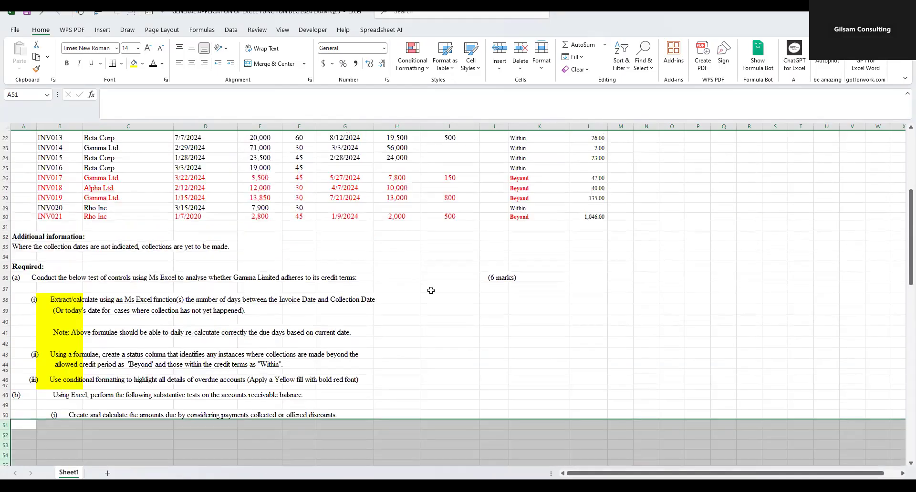
pyautogui.scroll(3, 428, 294)
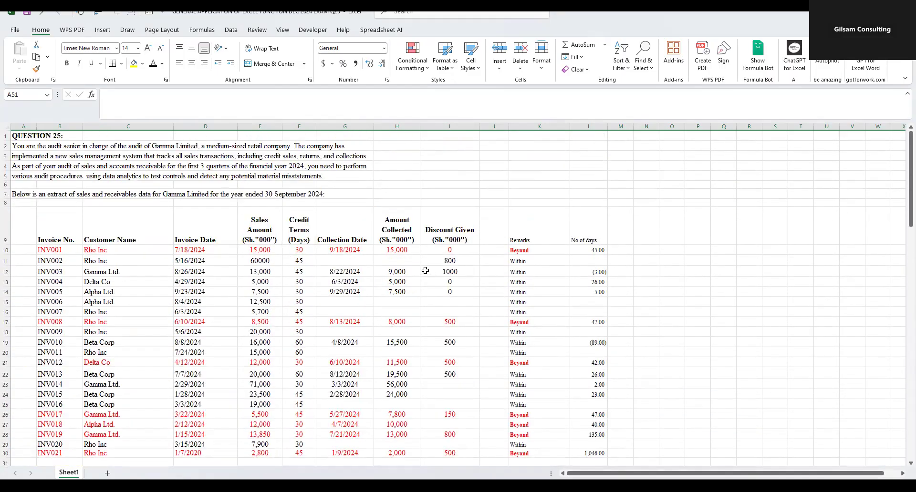
pyautogui.click(443, 232)
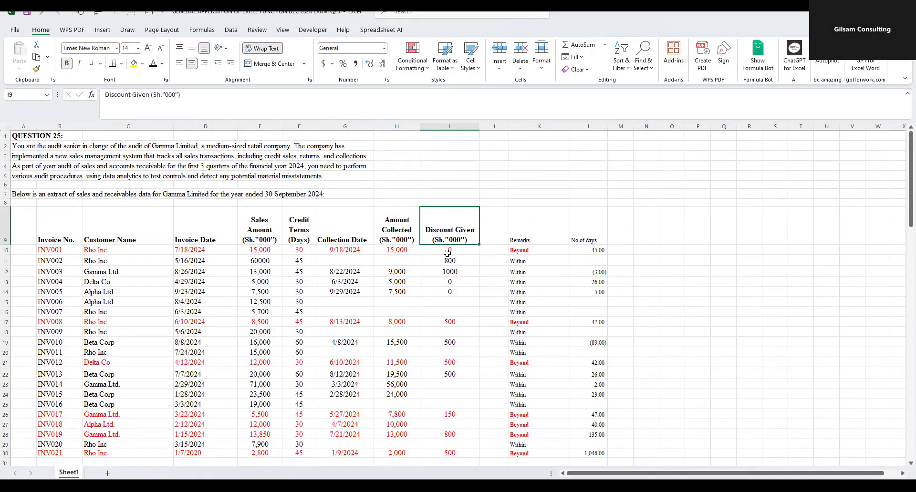
pyautogui.moveTo(508, 127); pyautogui.dragTo(547, 126)
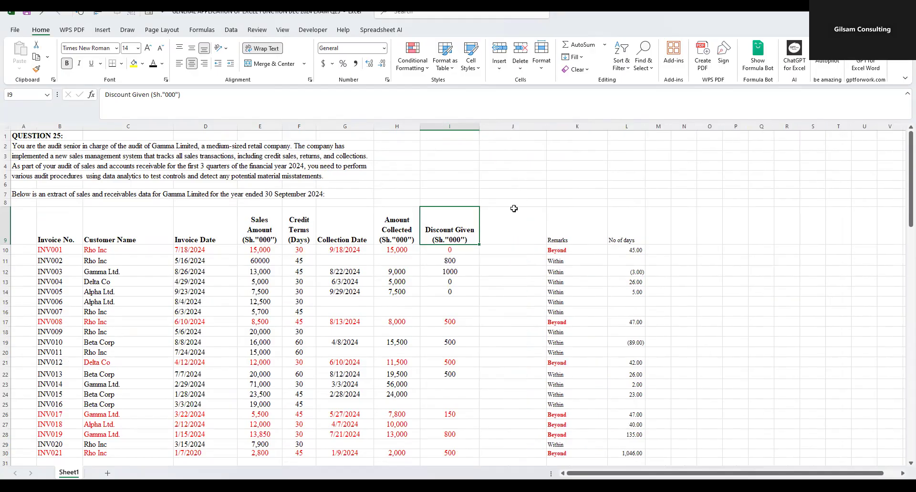
pyautogui.click(514, 208)
# - Recheck requirement (b)(i) on amounts due against the Sales Amount, Amount Collected and Discount Given columns
pyautogui.scroll(-12, 305, 339)
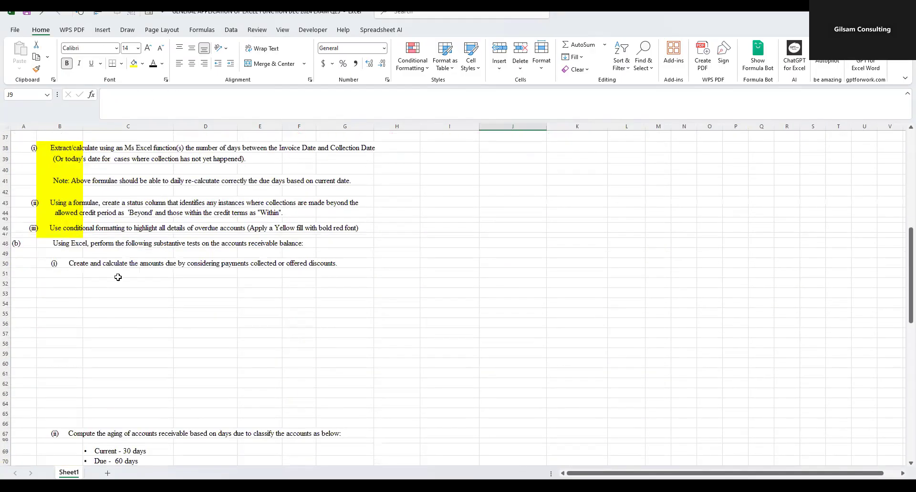
pyautogui.click(233, 266)
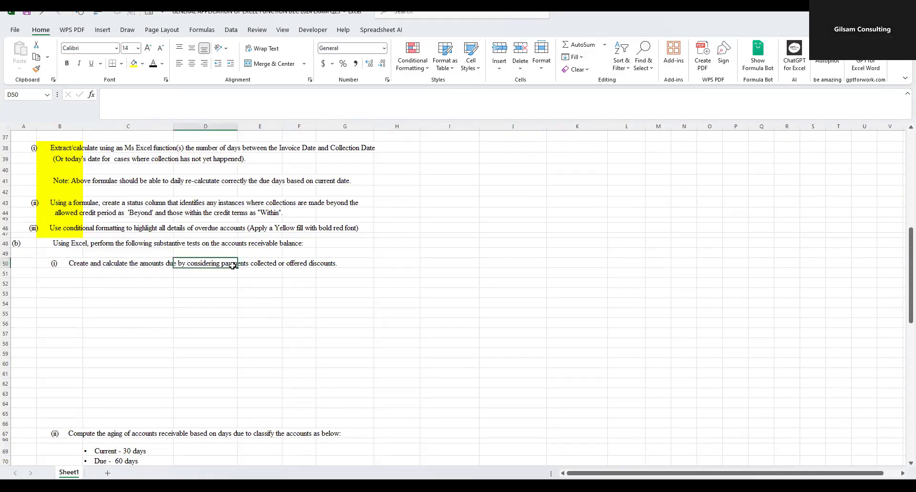
pyautogui.scroll(12, 426, 293)
pyautogui.click(500, 238)
pyautogui.hotkey('ctrl', 'b')
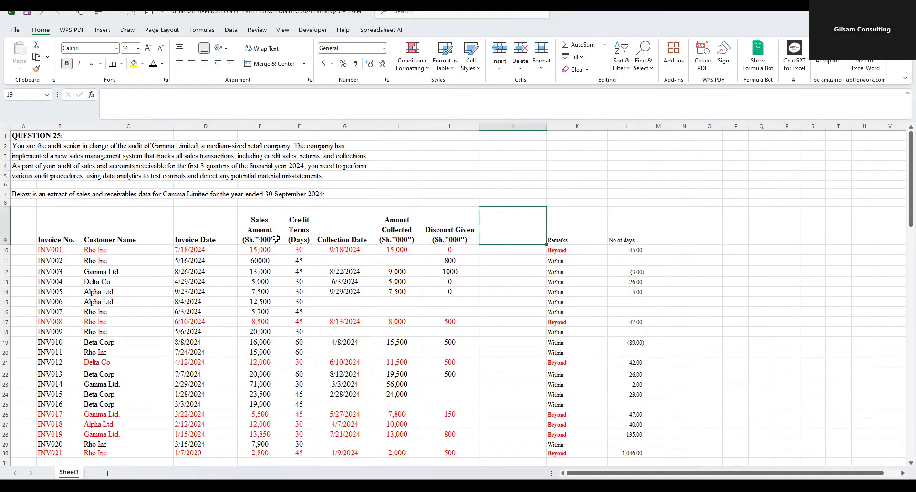
pyautogui.moveTo(264, 233); pyautogui.dragTo(262, 292)
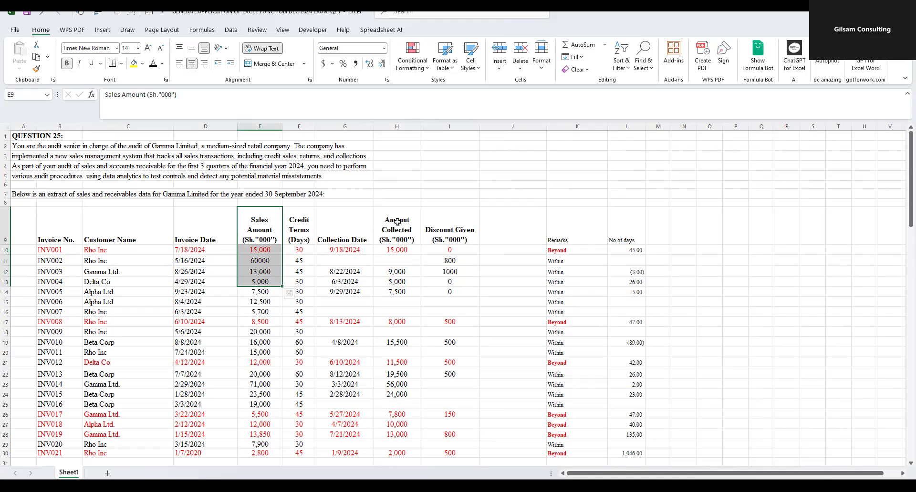
pyautogui.moveTo(399, 225); pyautogui.dragTo(401, 250)
pyautogui.moveTo(450, 223); pyautogui.dragTo(453, 273)
# - Enter the column heading "AMOUNT DUE" in J9
pyautogui.click(498, 226)
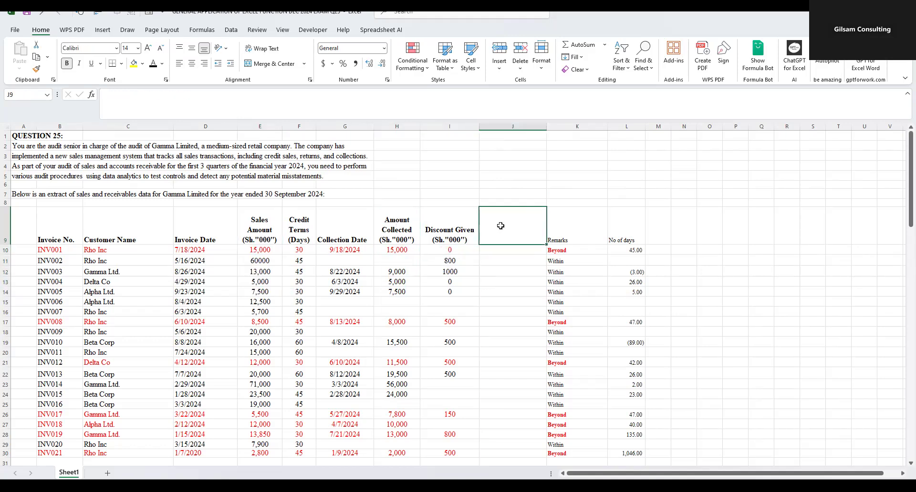
pyautogui.write('aMOUNT DUE')
pyautogui.press('Return')
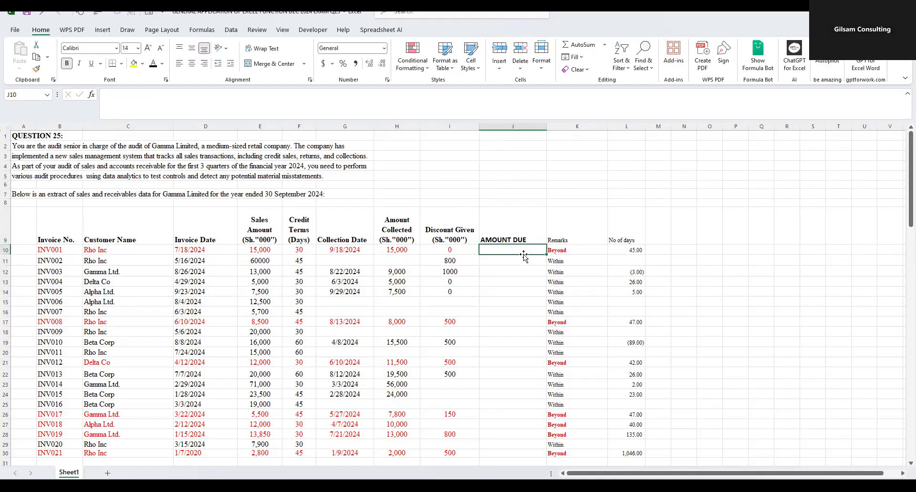
# - Calculate the first invoice's amount due in J10 as Sales Amount minus Amount Collected minus Discount Given, using =E10-H10-I10
pyautogui.write('=')
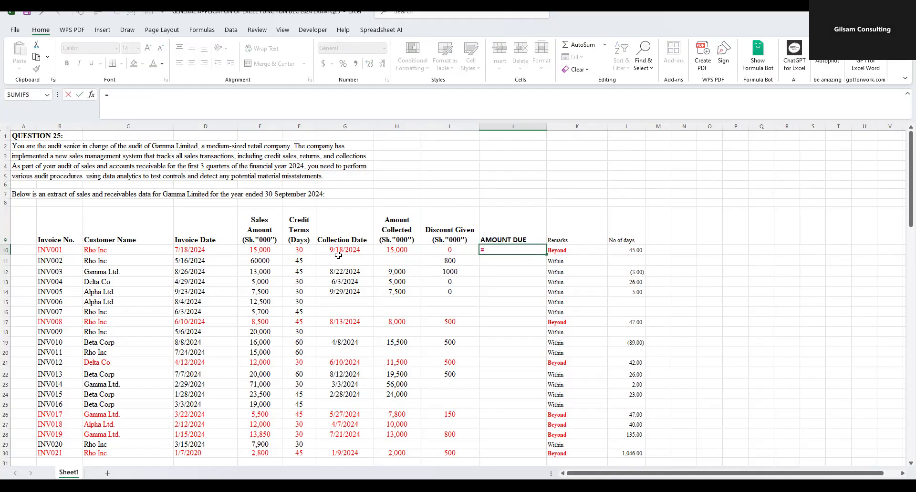
pyautogui.click(264, 252)
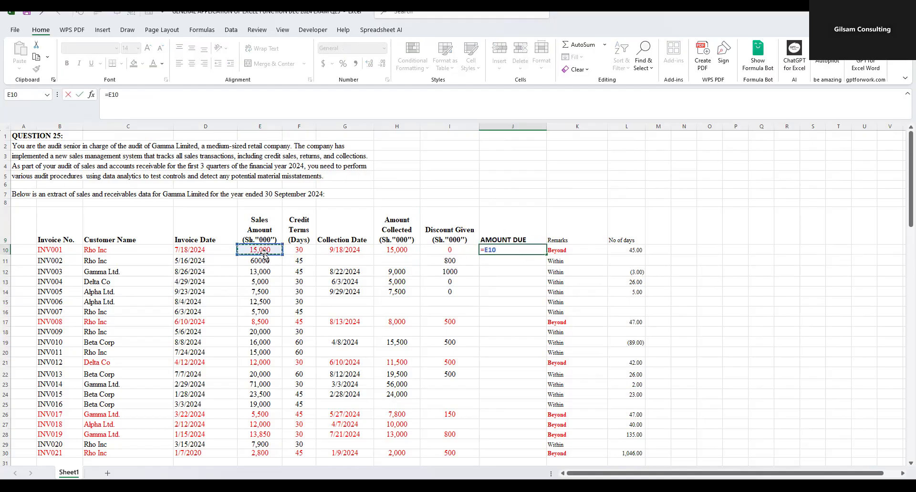
pyautogui.write('-')
pyautogui.click(399, 250)
pyautogui.write('-')
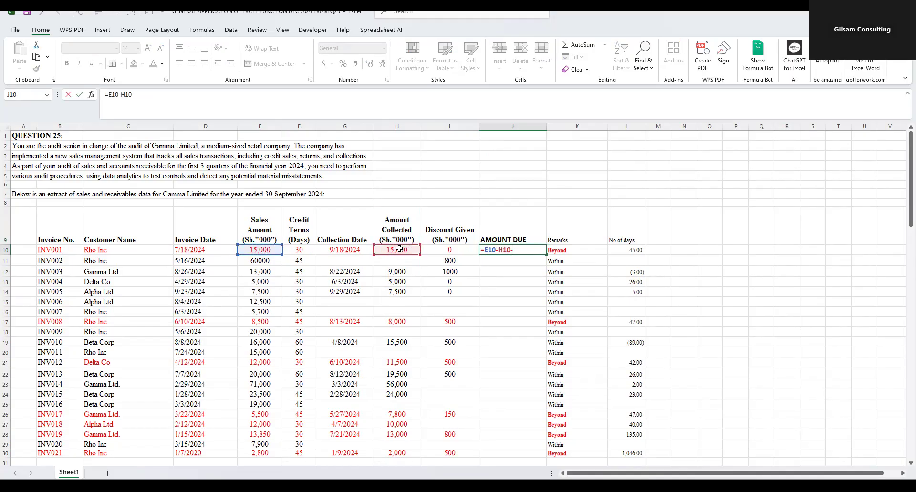
pyautogui.click(446, 247)
pyautogui.press('Return')
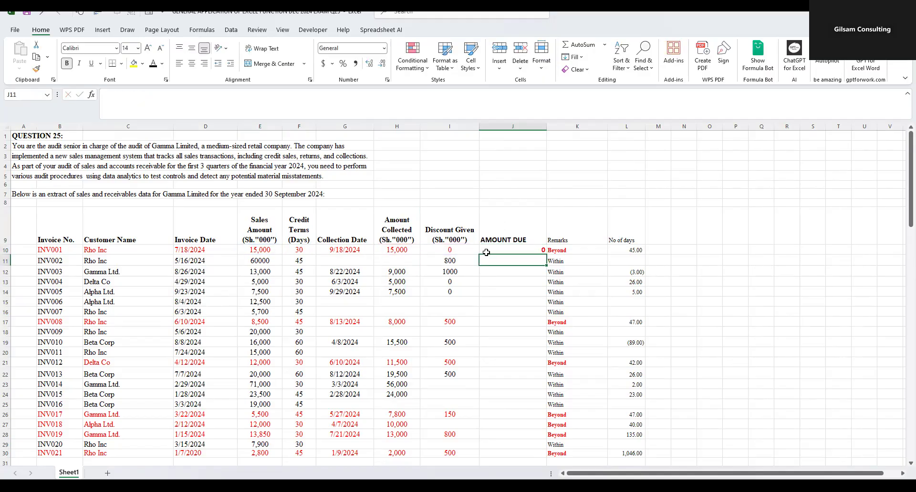
# - Fill the Amount Due formula from J10 down to J30 and set the font colour of these cells to black
pyautogui.click(516, 250)
pyautogui.doubleClick(549, 256)
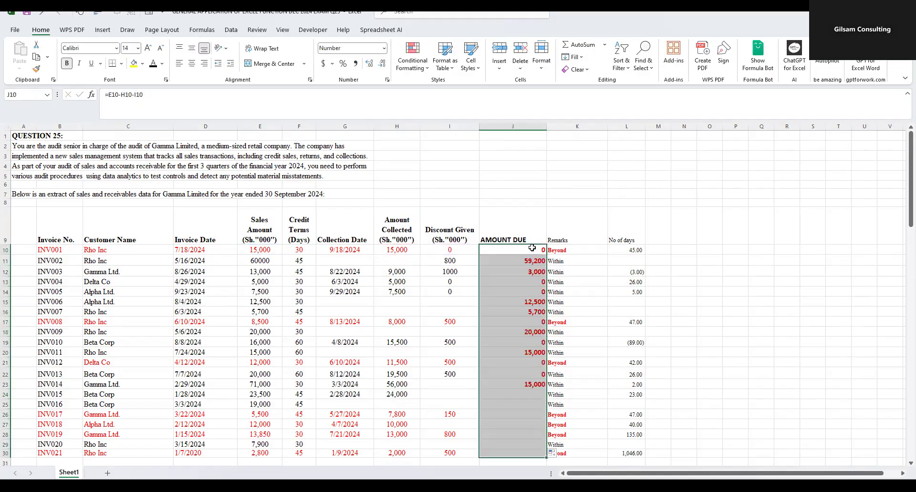
pyautogui.scroll(-4, 548, 305)
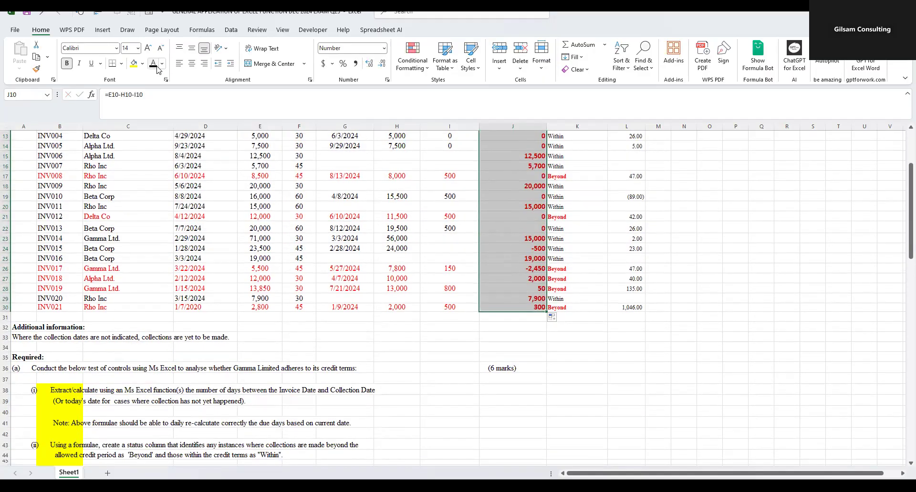
pyautogui.scroll(4, 498, 272)
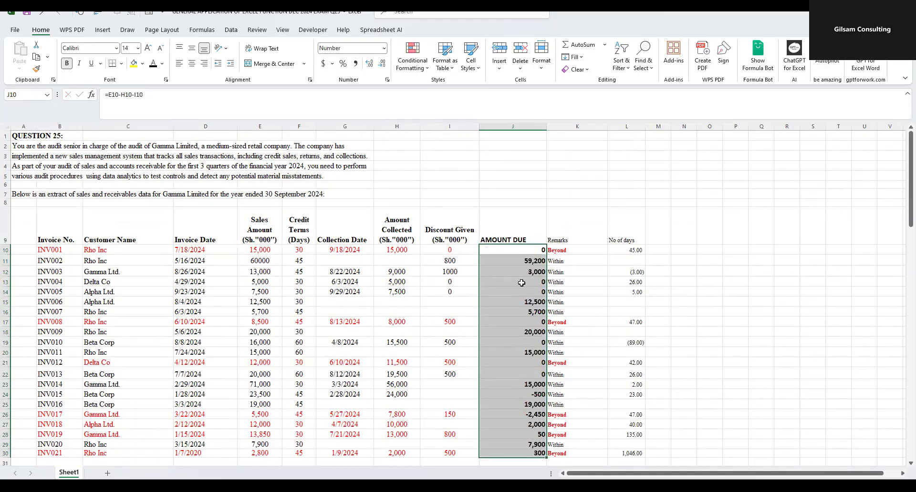
# - Check the Amount Due for INV015 in row 24 against its sales amount, amount collected and discount
pyautogui.scroll(-1, 523, 300)
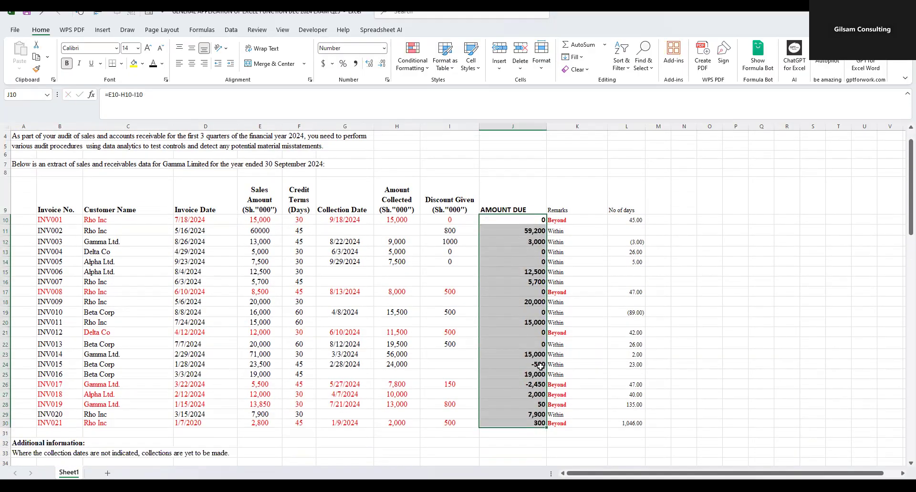
pyautogui.click(539, 367)
pyautogui.hotkey('shift', 'Left')
pyautogui.hotkey('shift', 'Left')
pyautogui.hotkey('shift', 'Left')
pyautogui.hotkey('shift', 'Left')
pyautogui.hotkey('shift', 'Left')
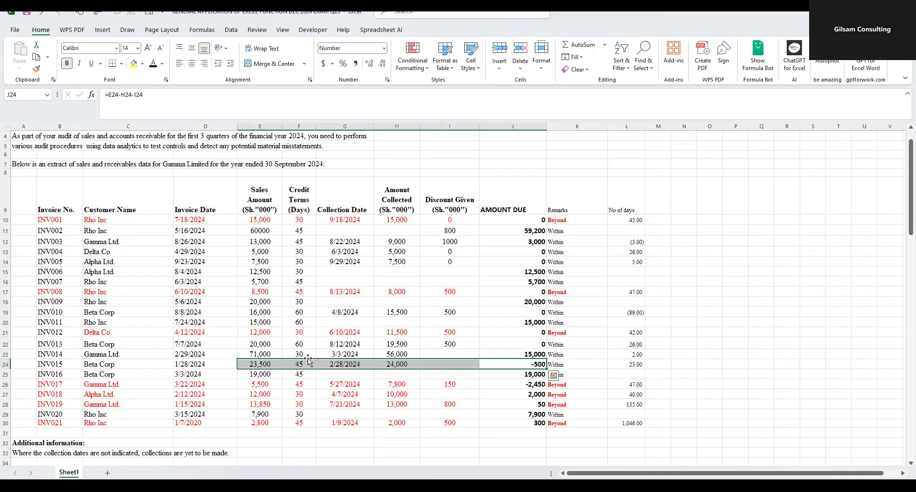
pyautogui.click(389, 363)
pyautogui.click(507, 364)
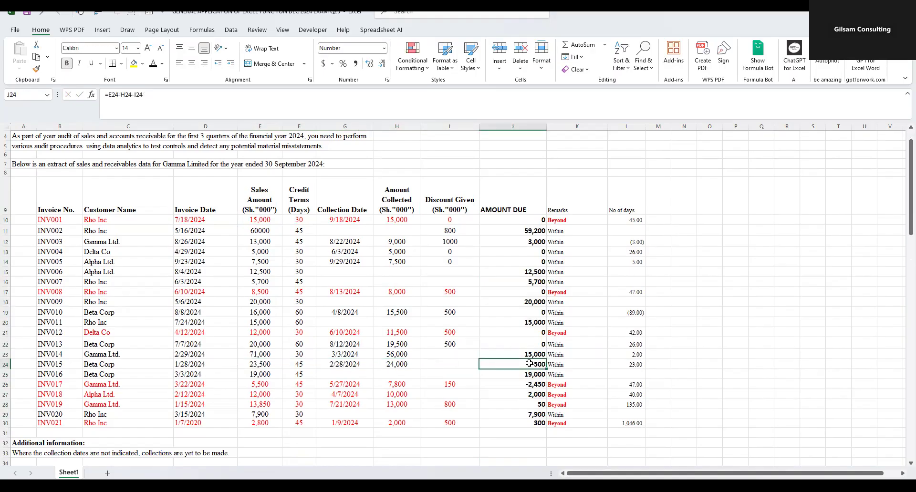
pyautogui.click(257, 367)
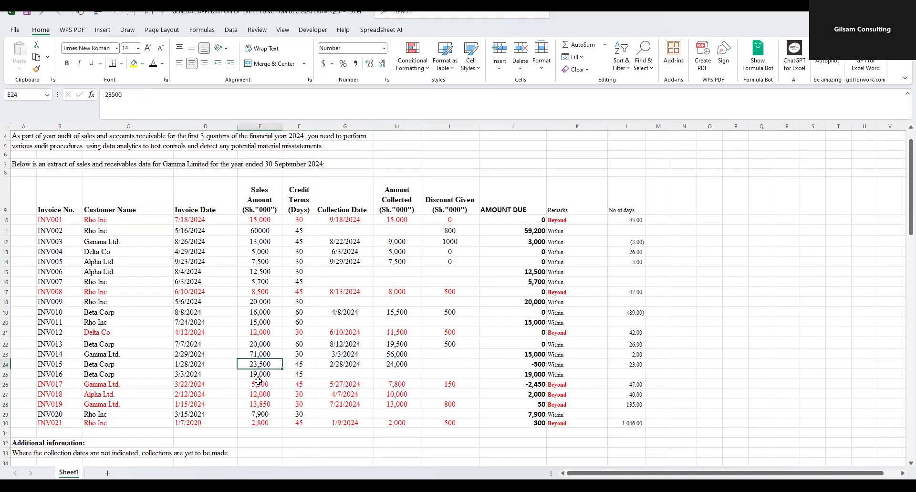
pyautogui.click(404, 364)
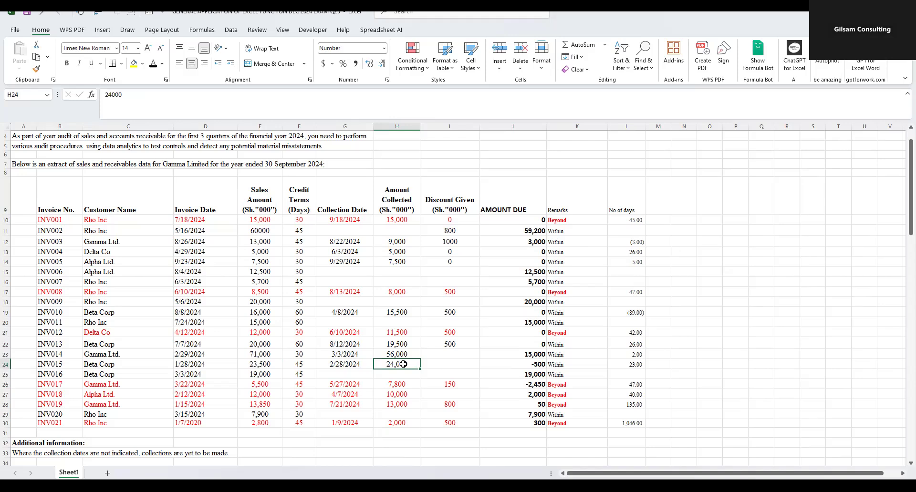
pyautogui.click(277, 368)
pyautogui.click(390, 364)
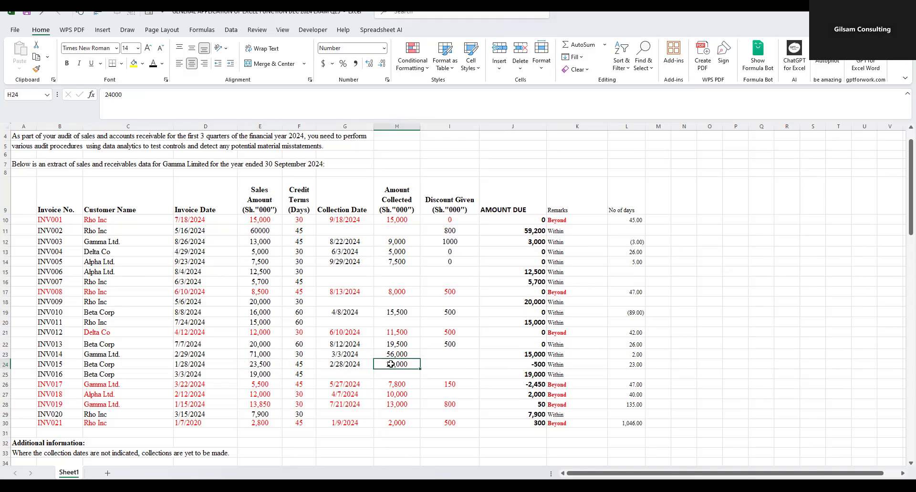
pyautogui.click(521, 360)
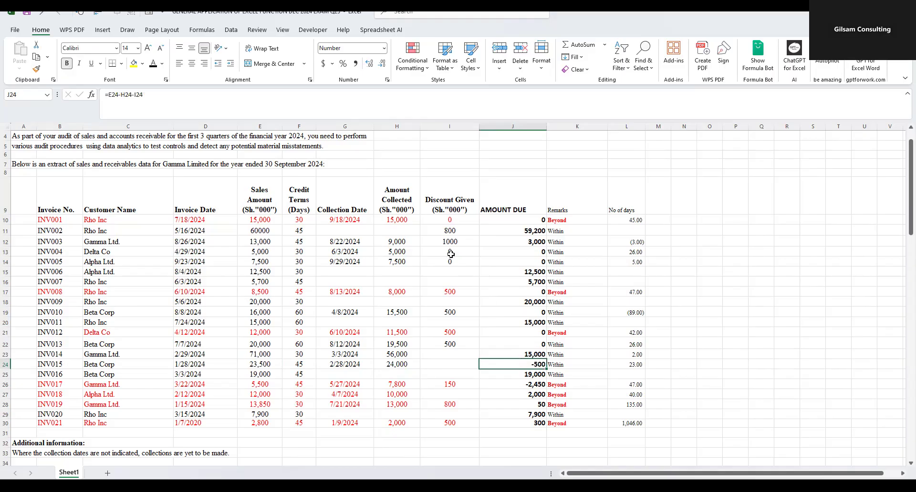
# - Delete the fifteen blank rows 51 to 65 below requirement (b)(i)
pyautogui.scroll(-1, 446, 260)
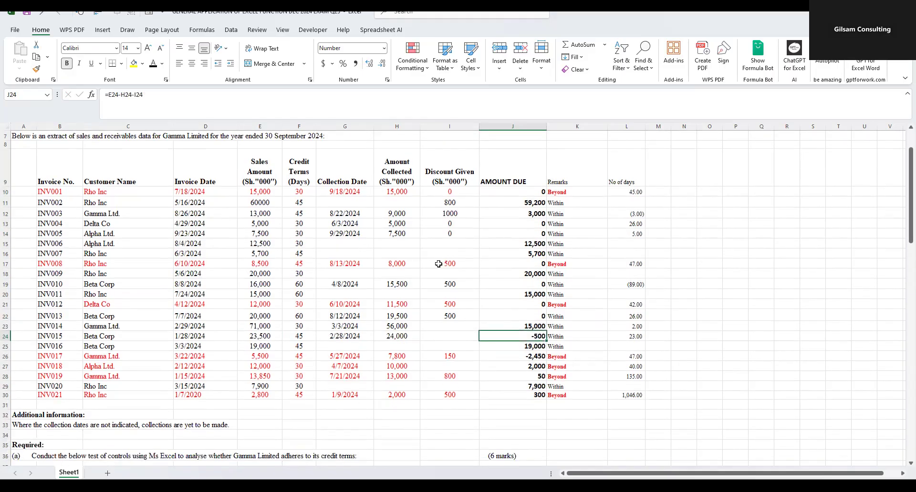
pyautogui.scroll(-2, 437, 264)
pyautogui.scroll(-3, 436, 263)
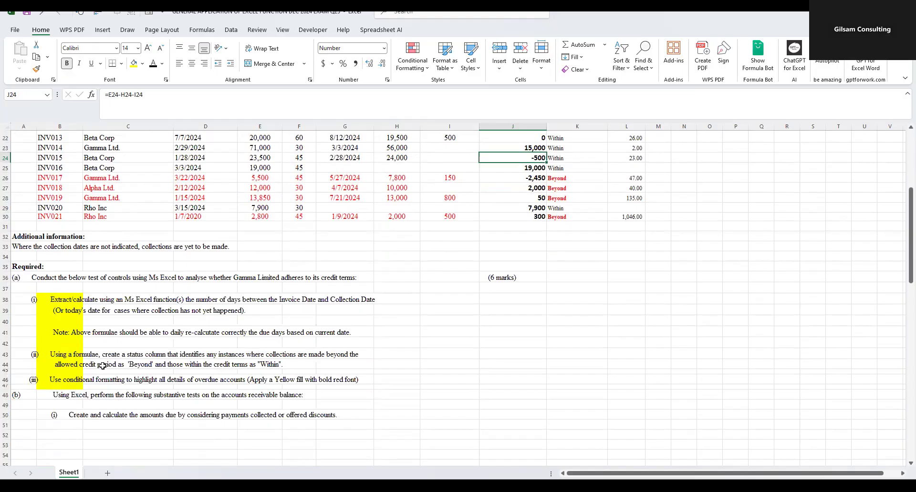
pyautogui.scroll(-3, 104, 340)
pyautogui.scroll(-3, 117, 305)
pyautogui.moveTo(7, 241); pyautogui.dragTo(6, 381)
pyautogui.rightClick(81, 312)
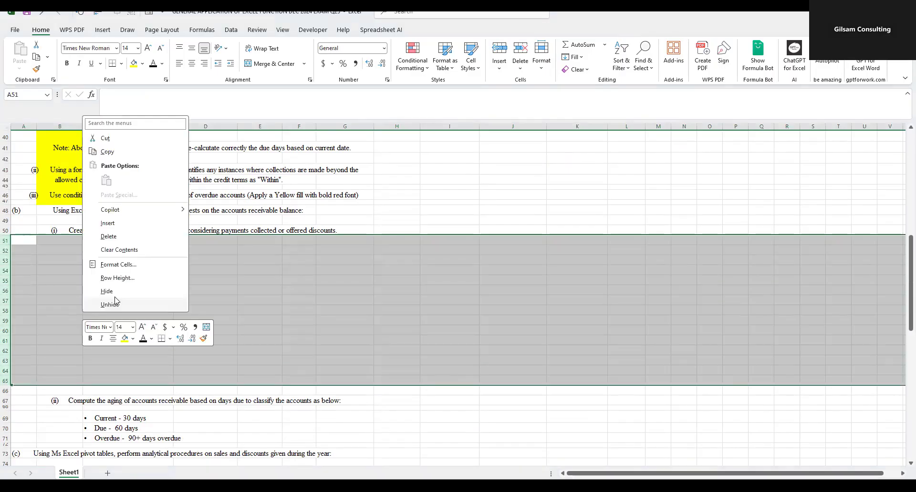
pyautogui.click(107, 237)
pyautogui.click(323, 280)
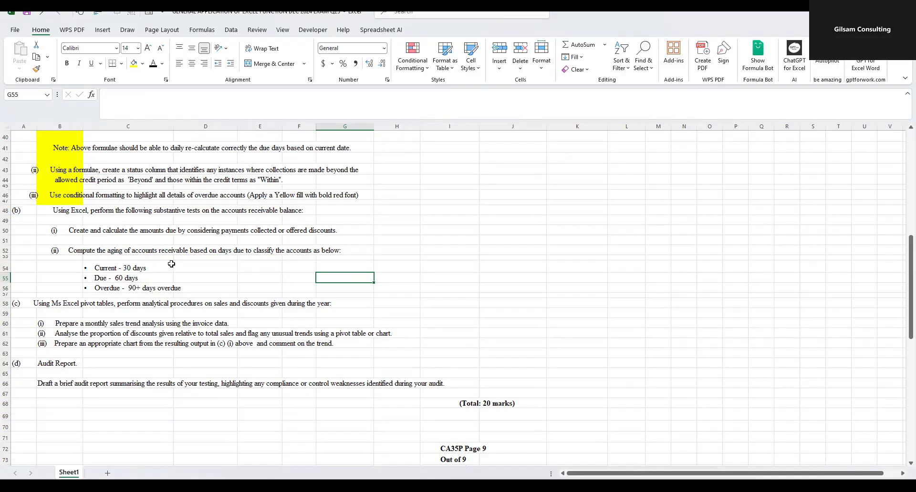
# - Examine requirement (b)(ii) on aging with its Current, Due and Overdue categories against the No of days column
pyautogui.click(125, 268)
pyautogui.click(127, 278)
pyautogui.click(101, 288)
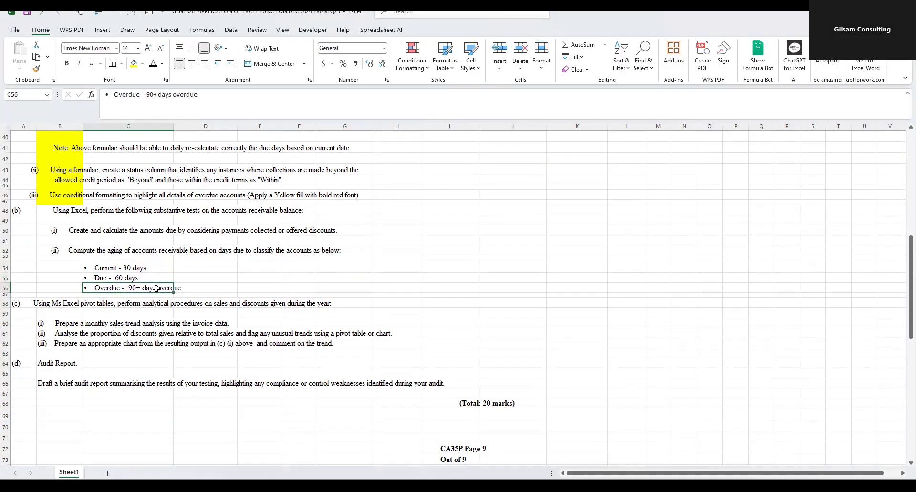
pyautogui.moveTo(114, 270); pyautogui.dragTo(117, 289)
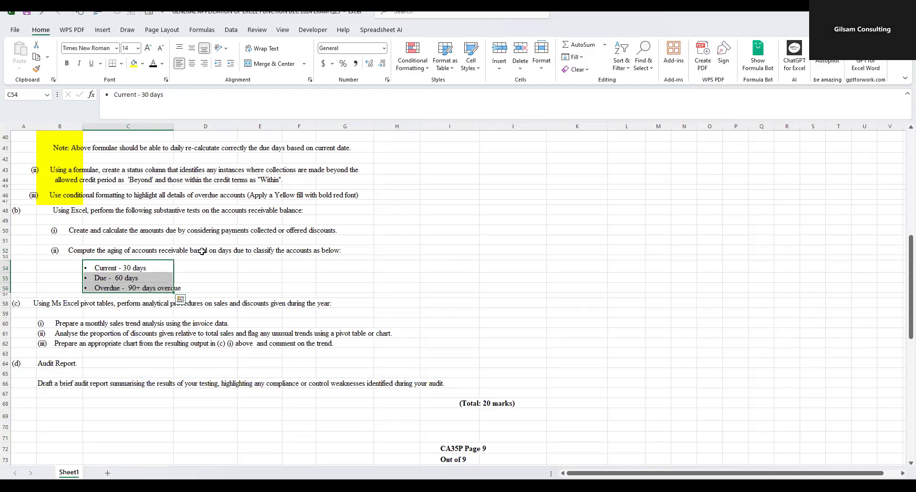
pyautogui.scroll(2, 367, 281)
pyautogui.scroll(10, 367, 280)
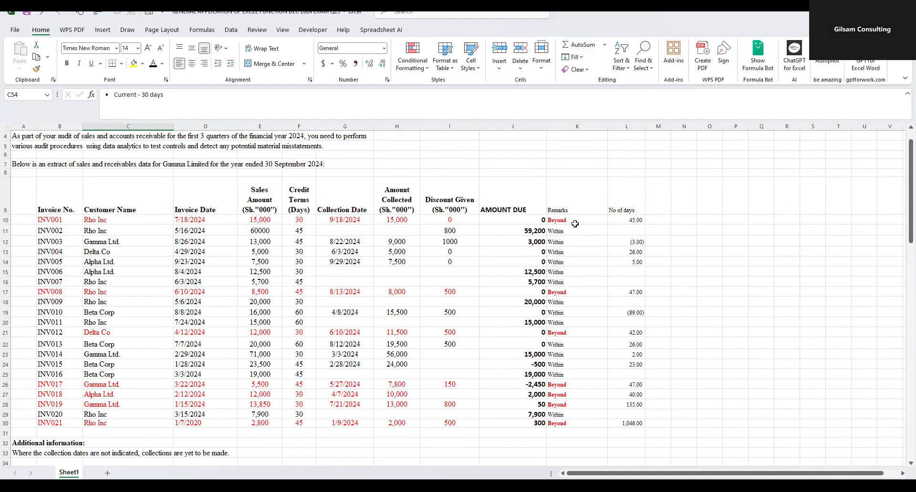
pyautogui.moveTo(626, 211); pyautogui.dragTo(627, 251)
pyautogui.moveTo(626, 327); pyautogui.dragTo(632, 423)
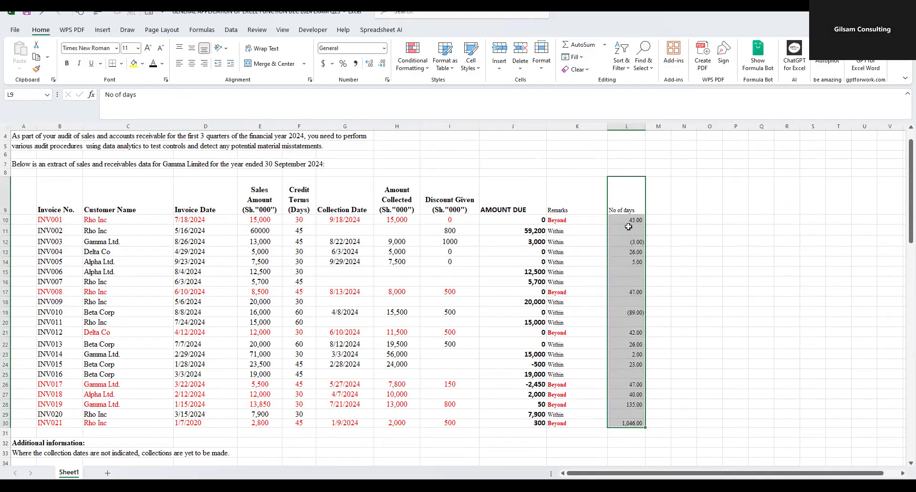
pyautogui.scroll(-10, 305, 330)
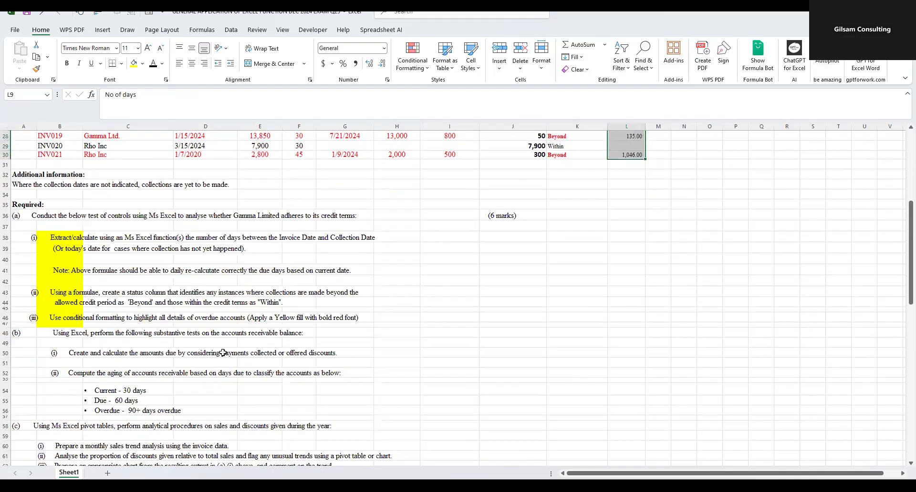
pyautogui.scroll(-3, 143, 394)
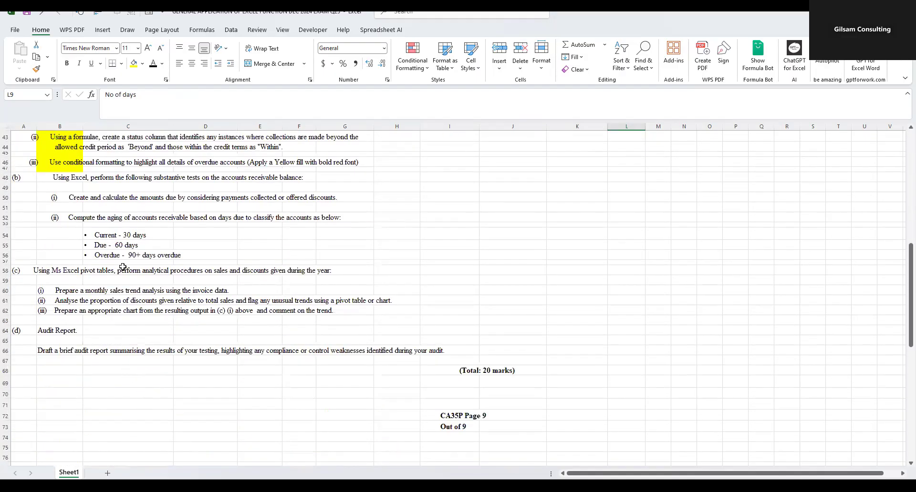
pyautogui.moveTo(110, 237); pyautogui.dragTo(117, 258)
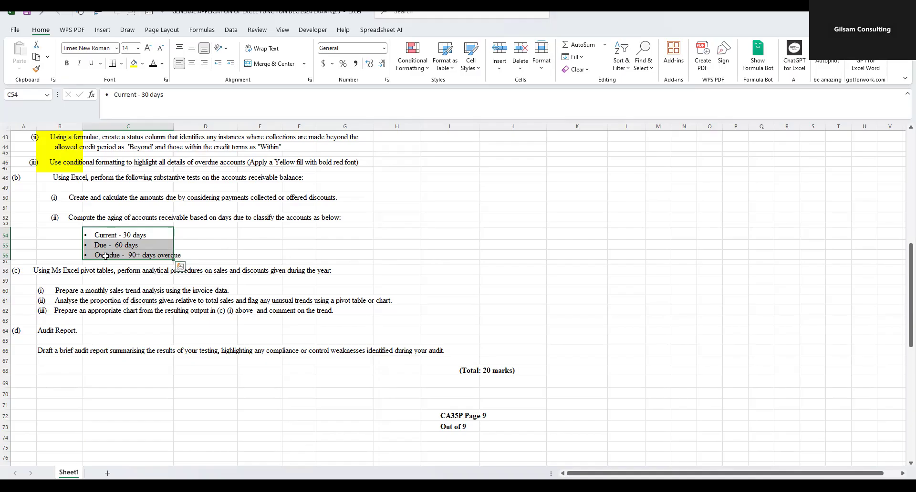
# - Enter the column heading "AGING" in M9 beside the No of days column
pyautogui.scroll(3, 528, 306)
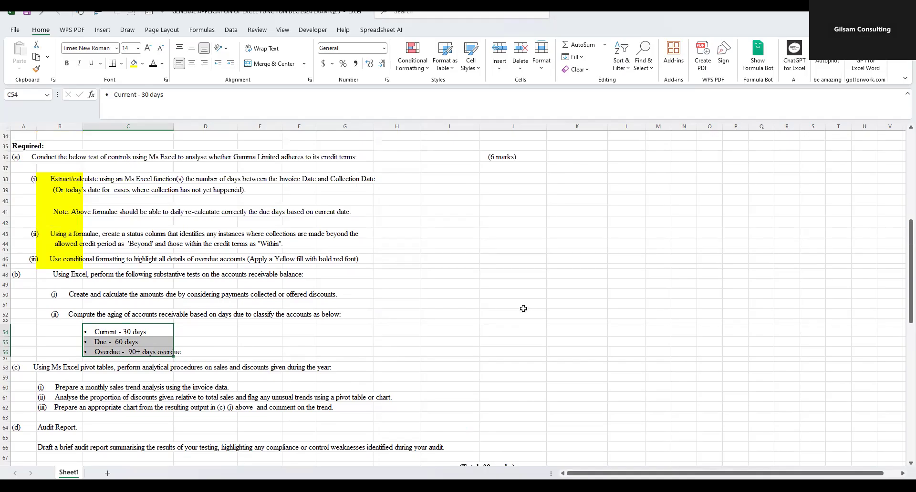
pyautogui.scroll(10, 523, 309)
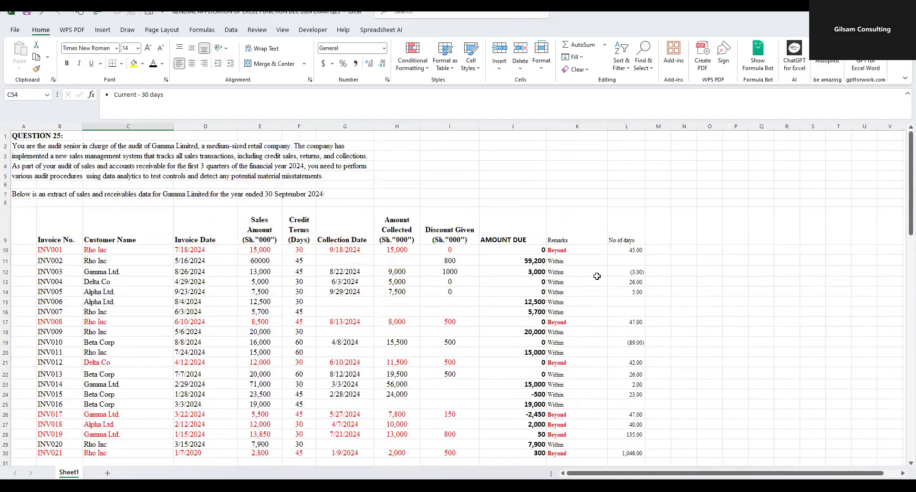
pyautogui.click(656, 240)
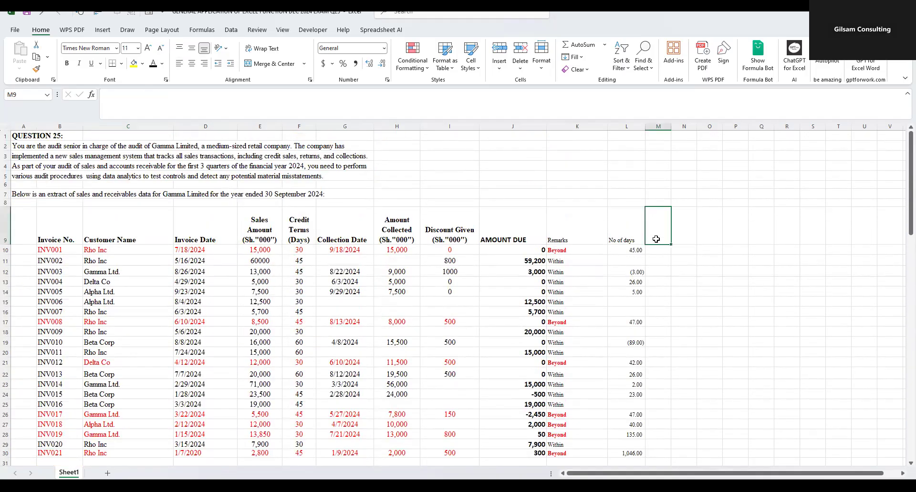
pyautogui.write('AG')
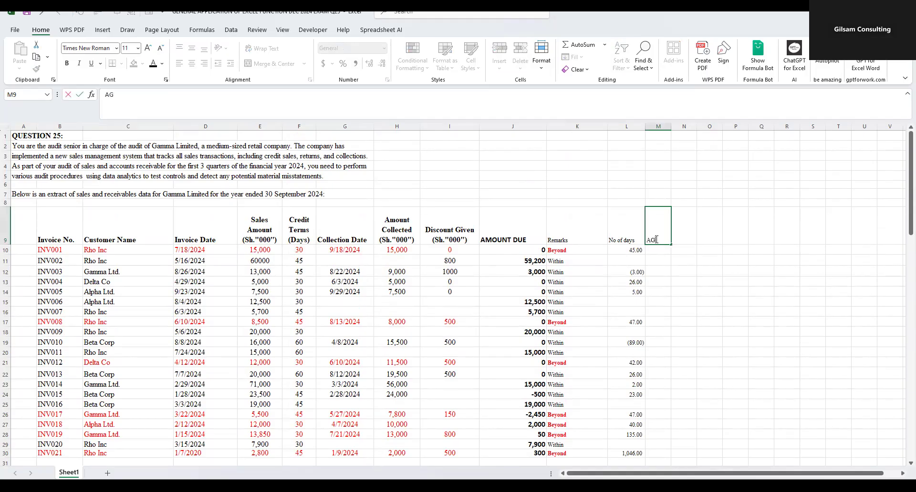
pyautogui.write('ING')
# - Begin an IF formula in M10 that returns "Current" when the number of days in L10 is <=30
pyautogui.click(659, 249)
pyautogui.write('=')
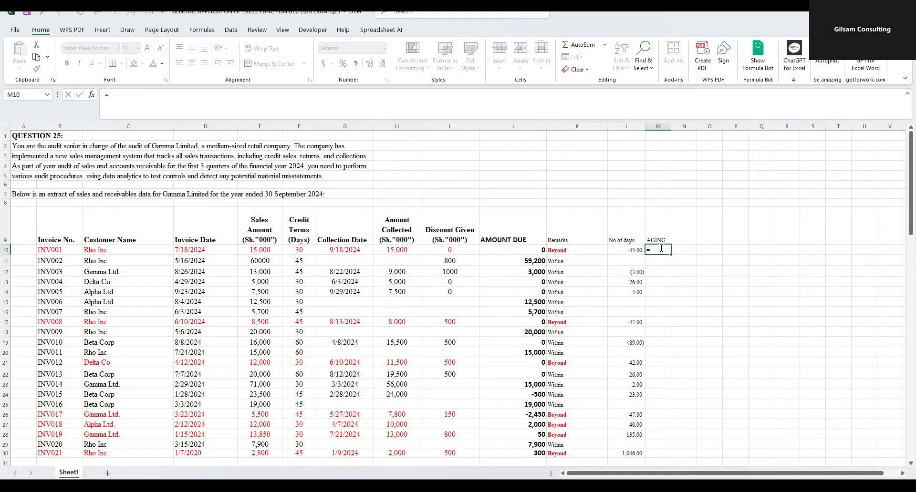
pyautogui.write('IF')
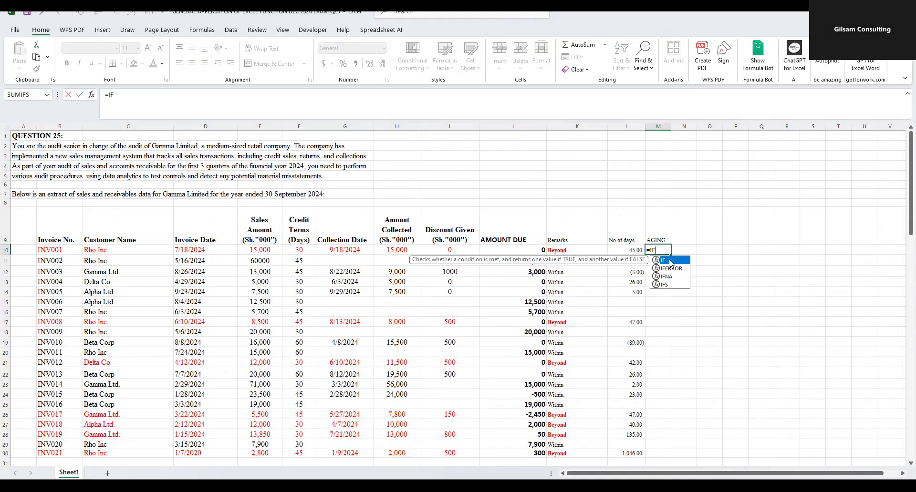
pyautogui.write('(')
pyautogui.click(625, 249)
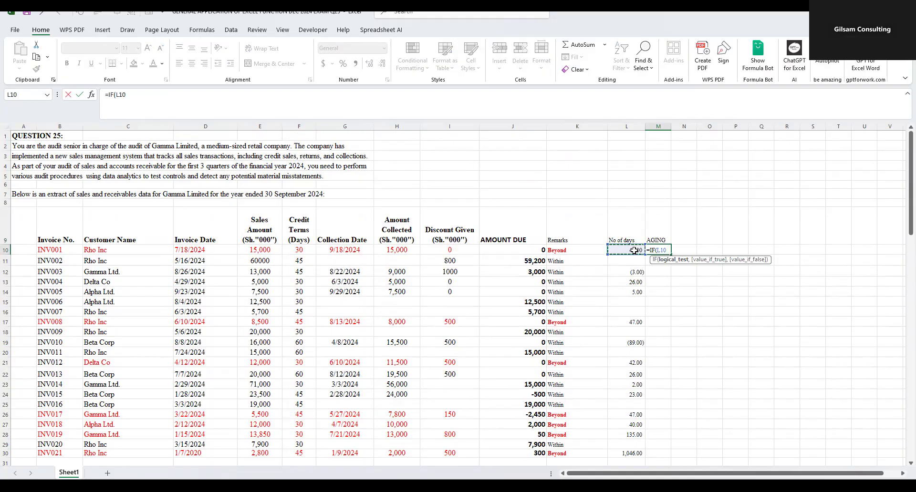
pyautogui.write('<>')
pyautogui.write('30,')
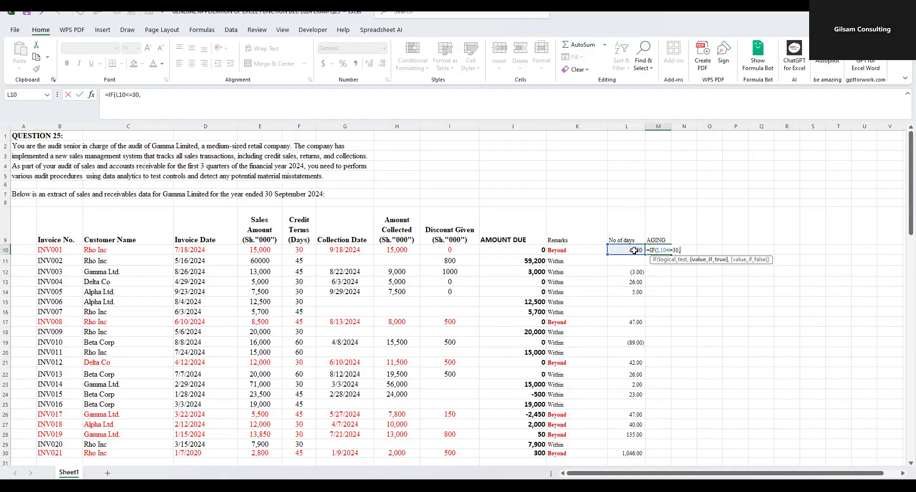
pyautogui.write('"Current",')
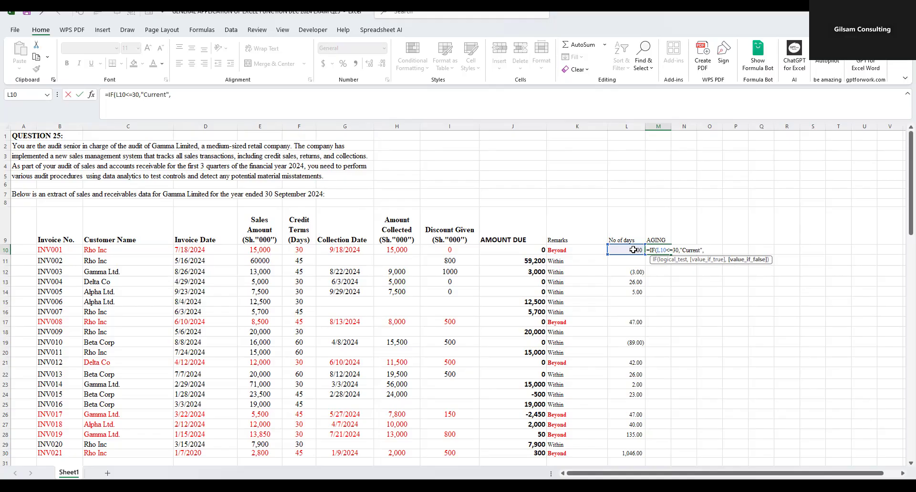
pyautogui.write('if')
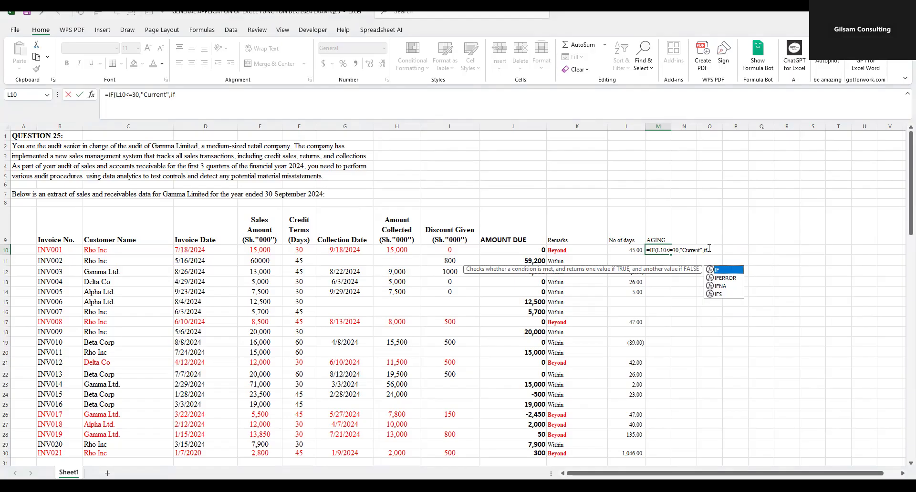
# - Start a nested IF as the false value of the M10 formula and change its first condition to L10>=30
pyautogui.click(671, 251)
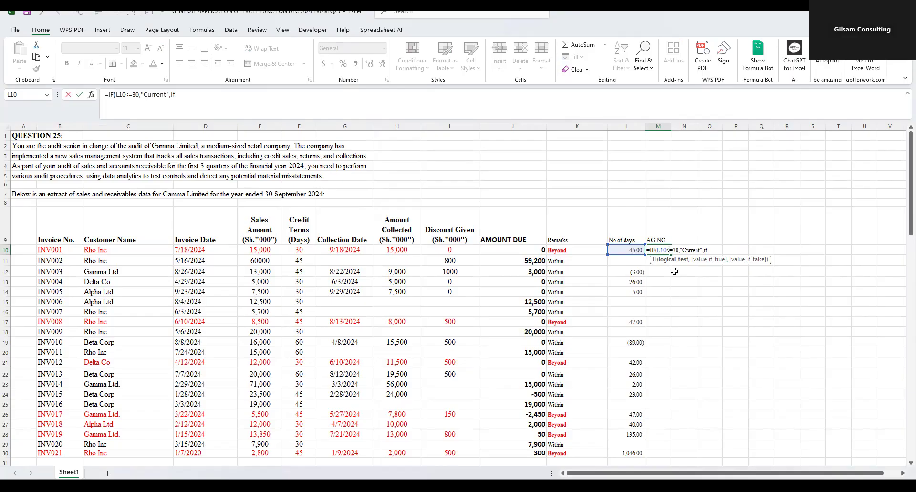
pyautogui.press('BackSpace')
pyautogui.write('>')
pyautogui.click(710, 250)
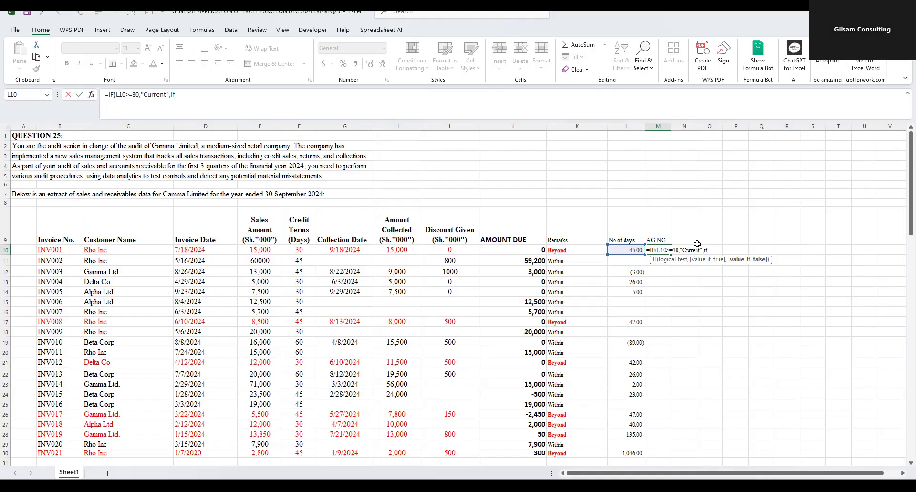
# - Add a nested IF to the M10 formula that returns "Due" when L10>=60
pyautogui.write('(')
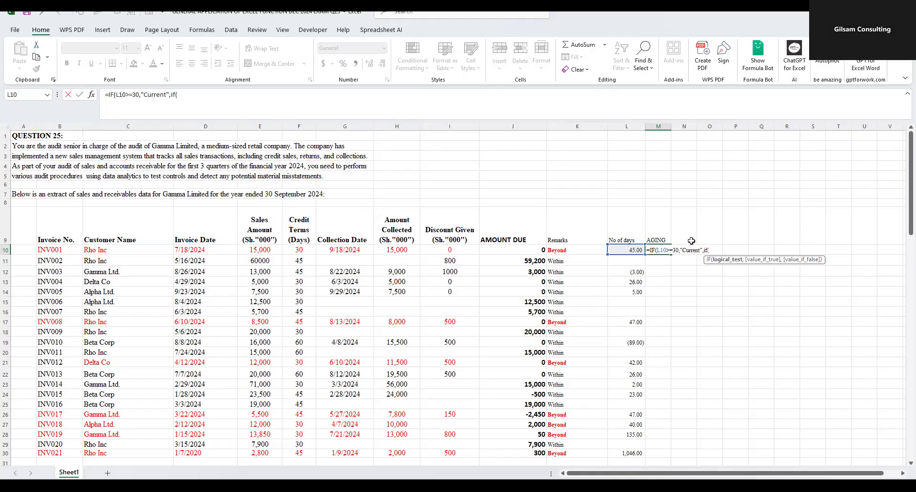
pyautogui.press('BackSpace')
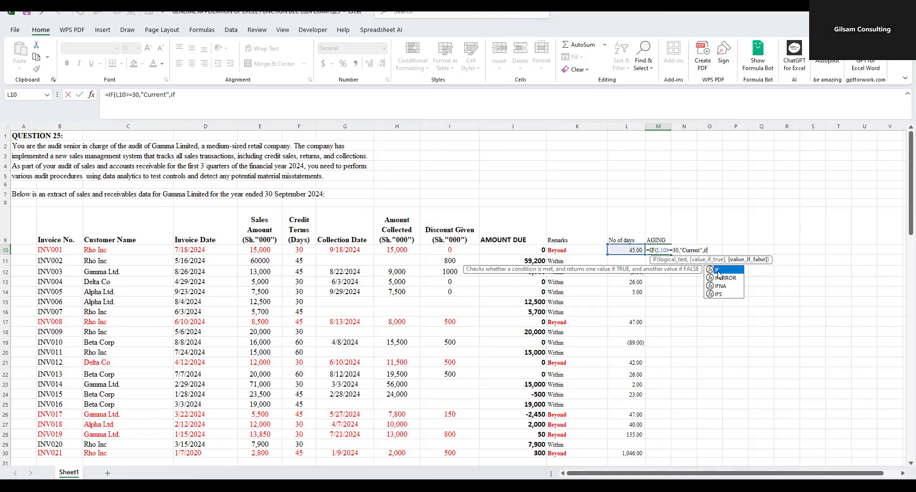
pyautogui.doubleClick(718, 271)
pyautogui.click(626, 250)
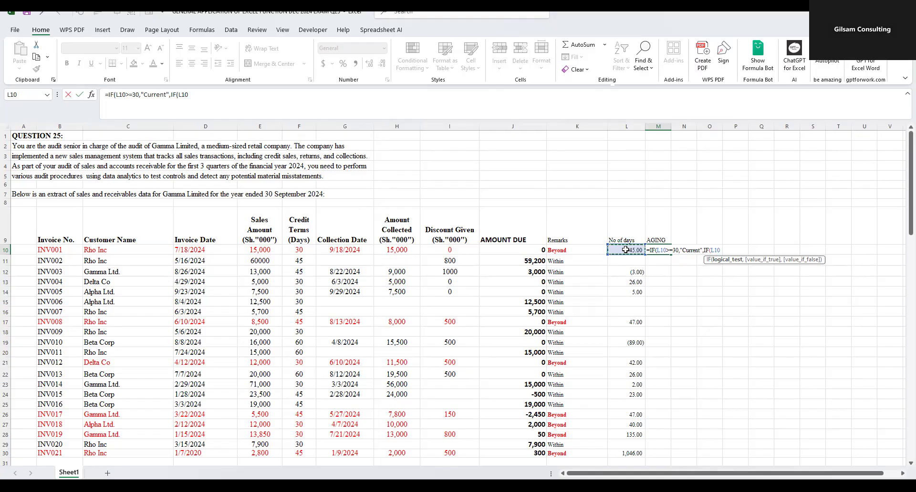
pyautogui.write('>=60,')
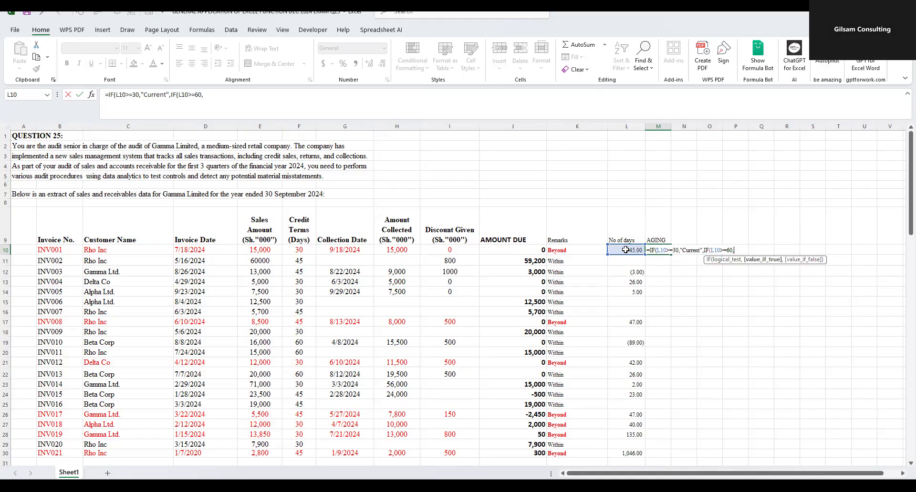
pyautogui.scroll(-9, 300, 350)
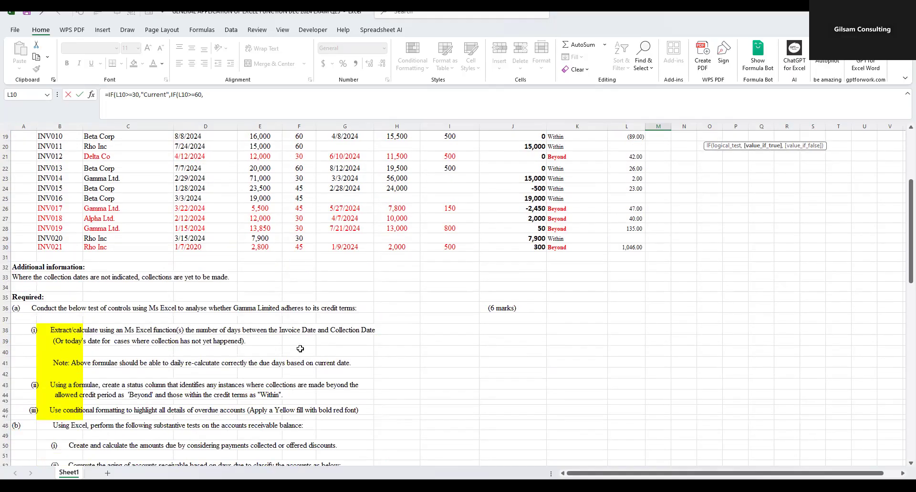
pyautogui.scroll(9, 590, 338)
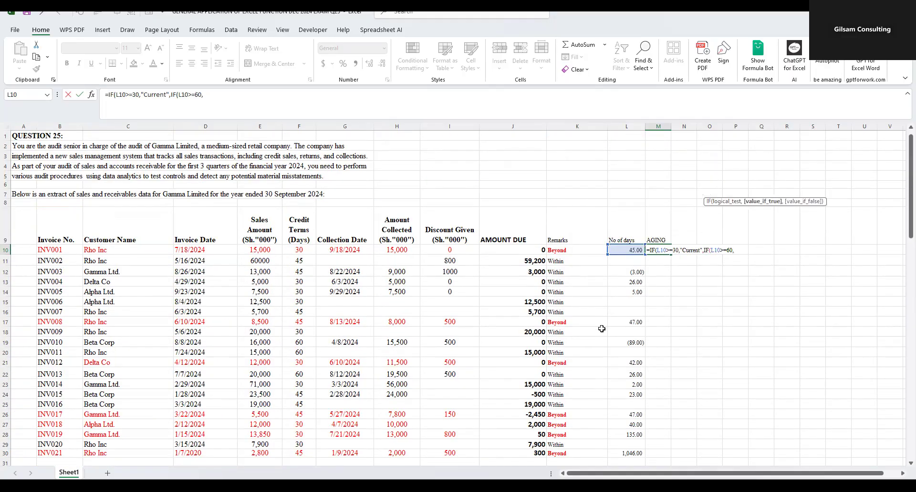
pyautogui.write('"Due')
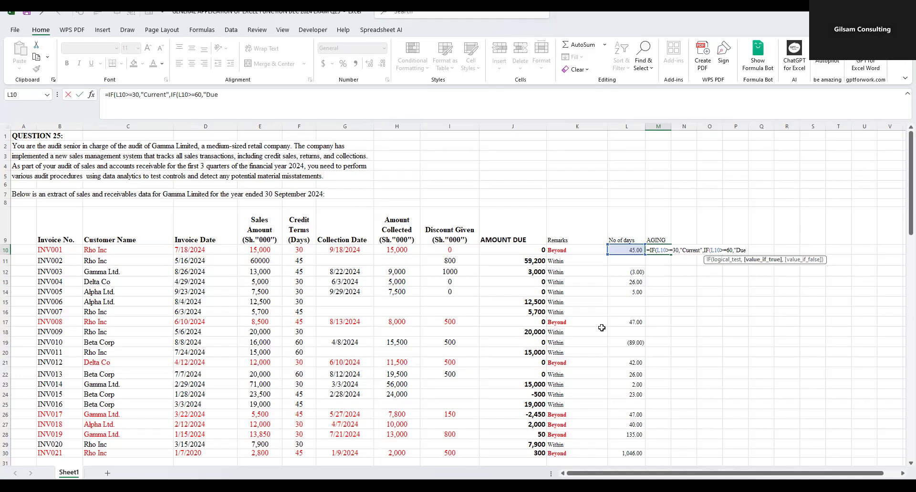
pyautogui.write('",if')
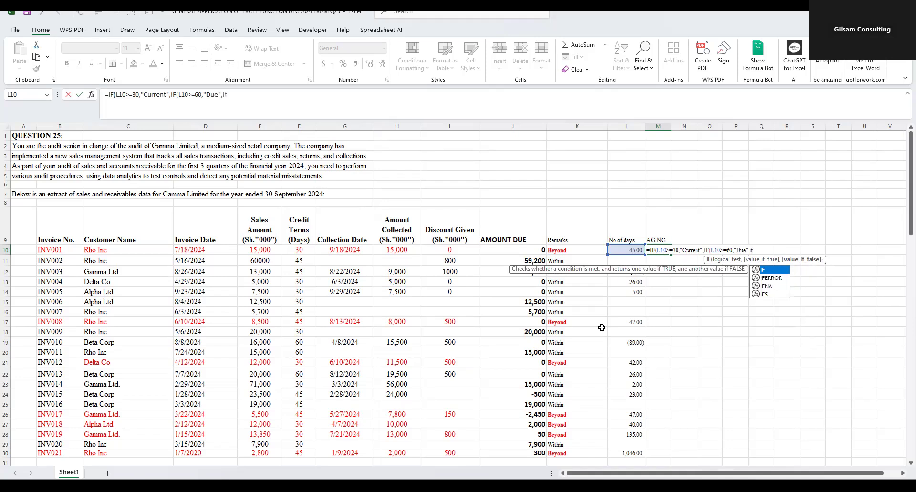
# - Nest a third IF in M10 that returns "Overdue" when L10>=90 and complete the formula
pyautogui.doubleClick(762, 270)
pyautogui.click(629, 250)
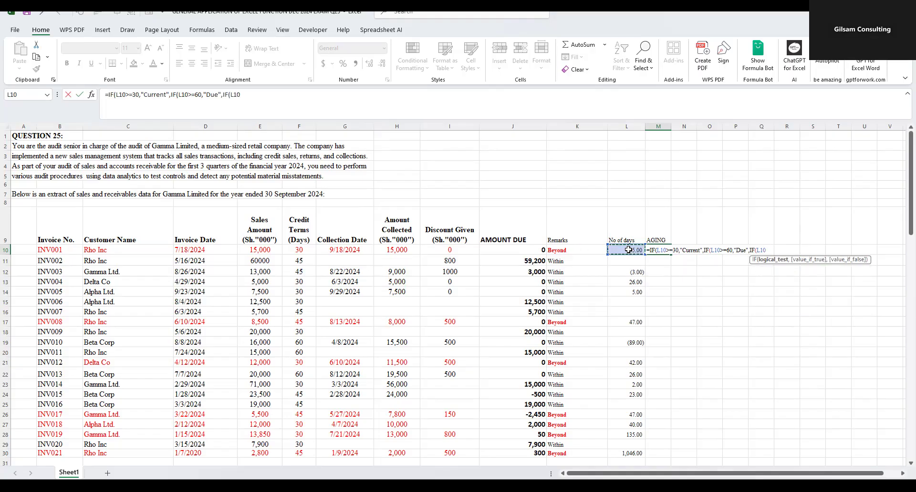
pyautogui.write('>=90,"o')
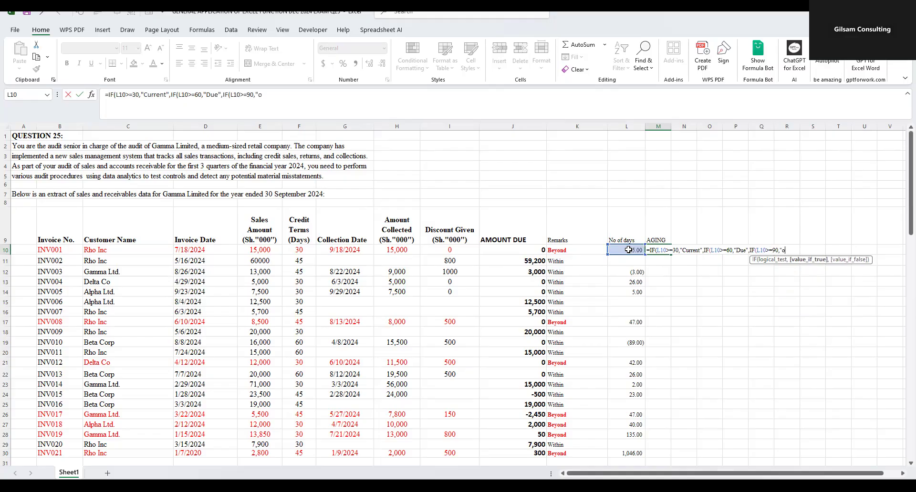
pyautogui.write('Overdue')
pyautogui.write(')))')
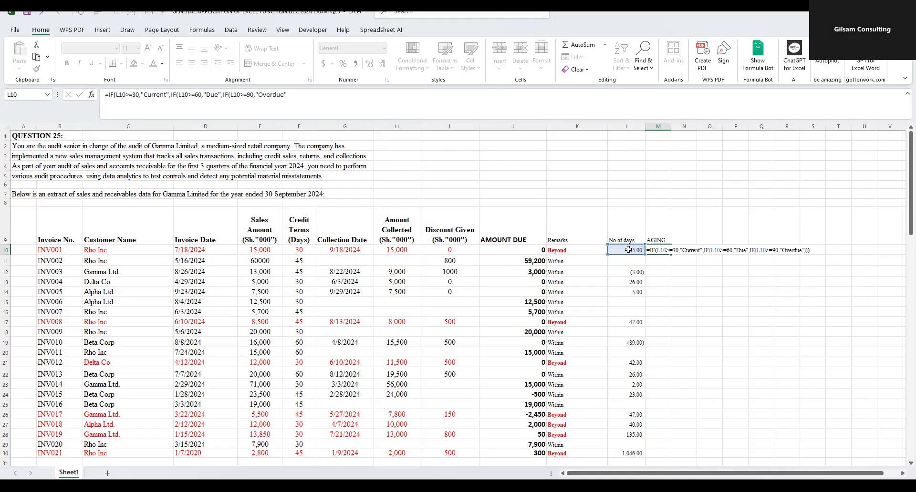
pyautogui.press('Return')
# - Try changing the first condition of the M10 formula to L10<=30
pyautogui.click(657, 249)
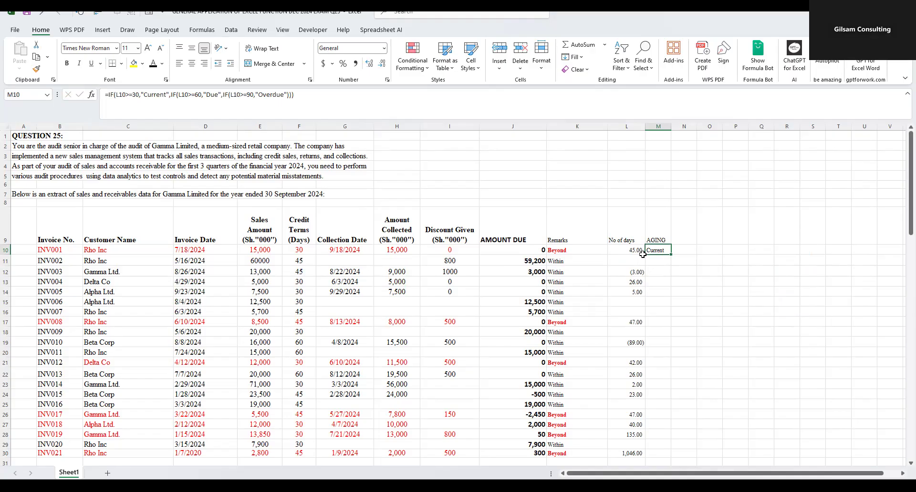
pyautogui.click(130, 95)
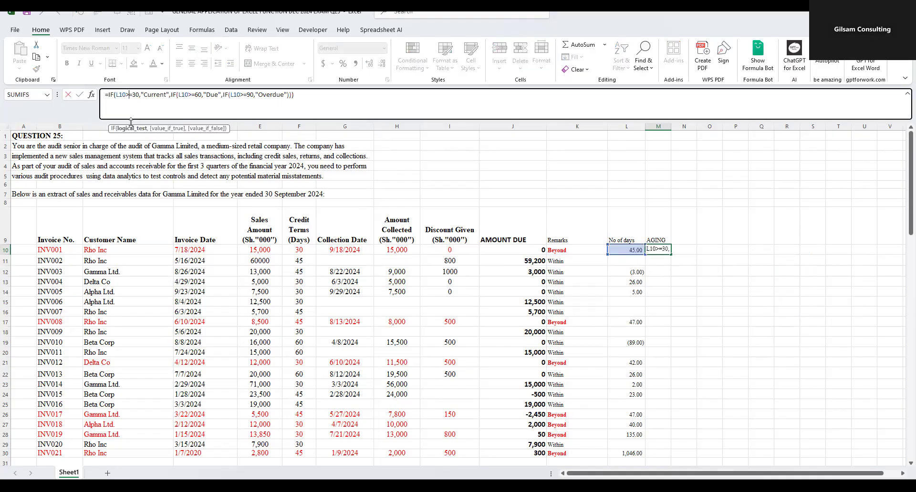
pyautogui.press('BackSpace')
pyautogui.write('<')
pyautogui.press('Return')
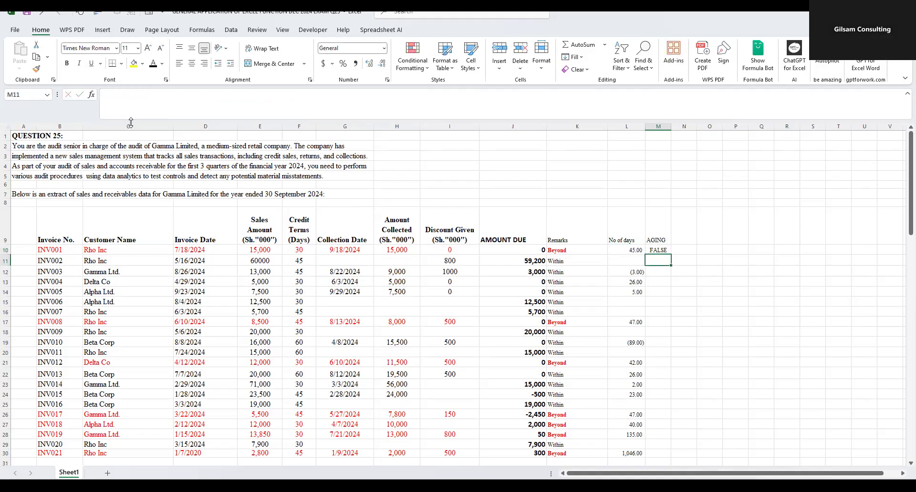
pyautogui.press('Up')
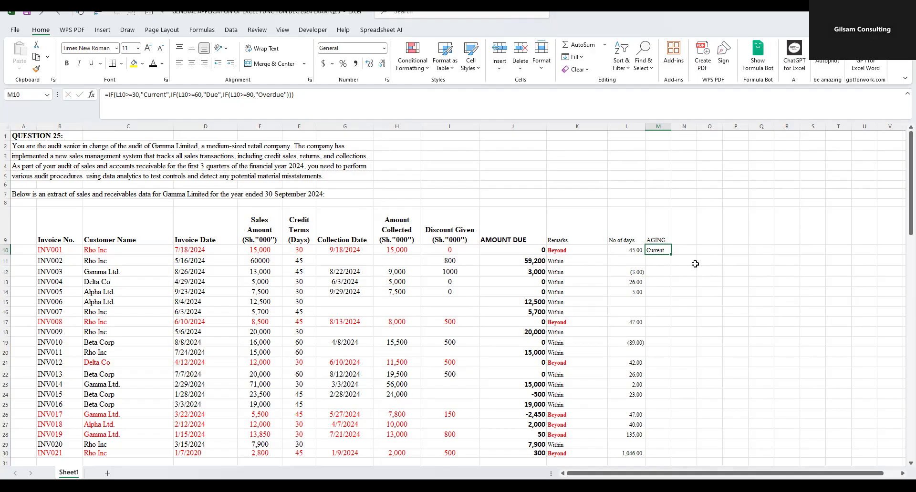
# - Copy the M10 aging formula down to M30 and widen column M
pyautogui.moveTo(672, 255); pyautogui.dragTo(673, 405)
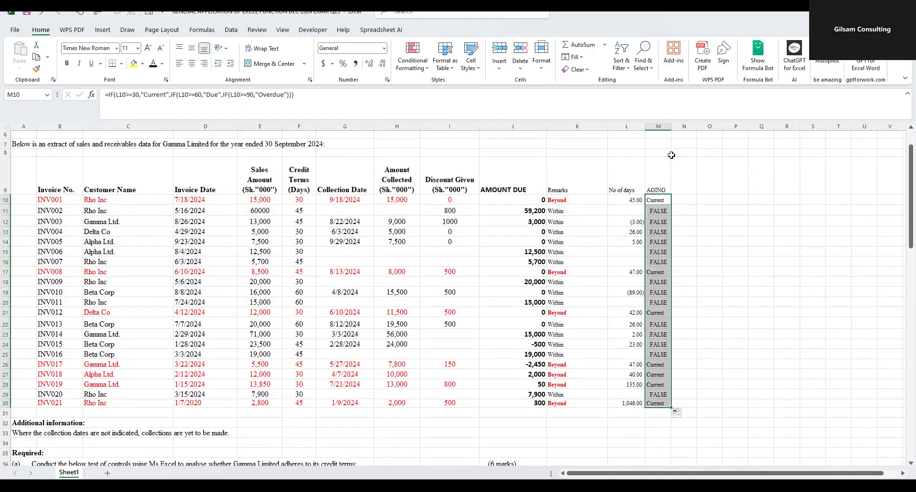
pyautogui.moveTo(671, 126); pyautogui.dragTo(683, 127)
# - Compare the AGING results in rows 10 to 16 with their No of days cells, including the blank ones
pyautogui.moveTo(660, 210); pyautogui.dragTo(664, 262)
pyautogui.click(663, 218)
pyautogui.click(635, 211)
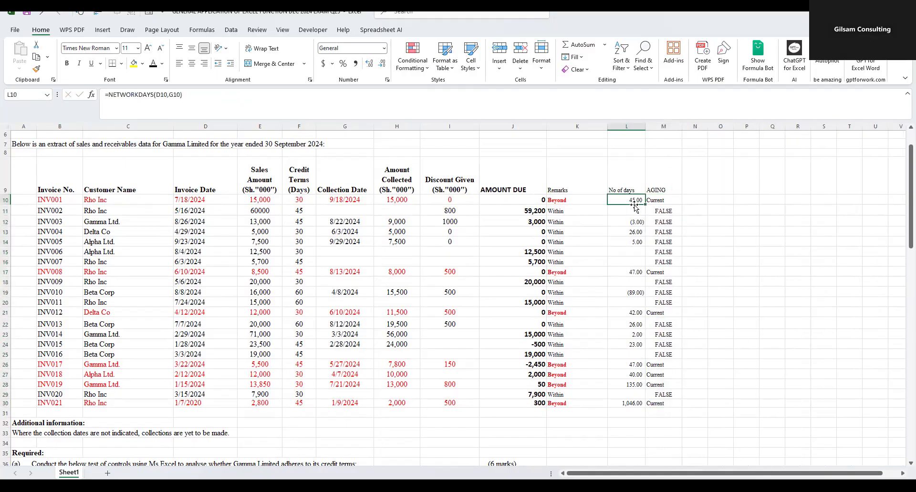
pyautogui.click(638, 253)
pyautogui.click(637, 261)
pyautogui.click(636, 250)
pyautogui.click(633, 264)
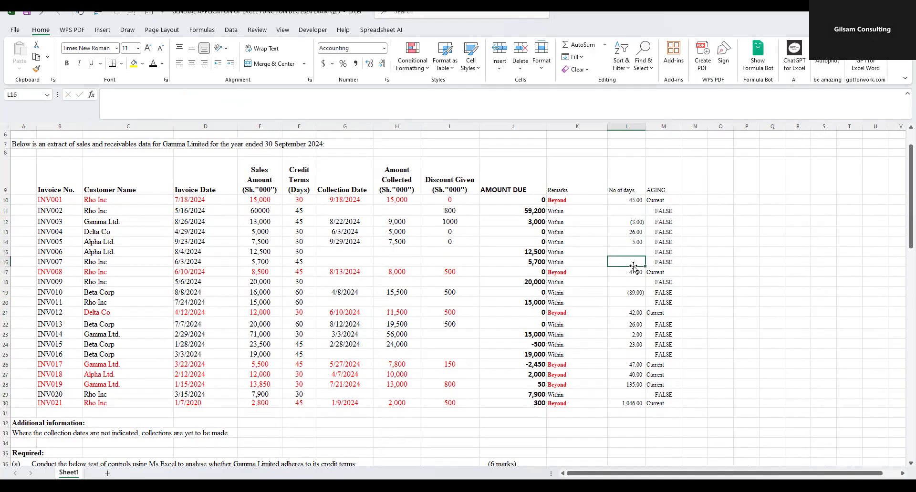
pyautogui.click(636, 209)
pyautogui.moveTo(658, 199); pyautogui.dragTo(660, 254)
# - Wrap the M10 nested IF in IFNA with " " as the fallback value and copy it down to M30
pyautogui.click(652, 197)
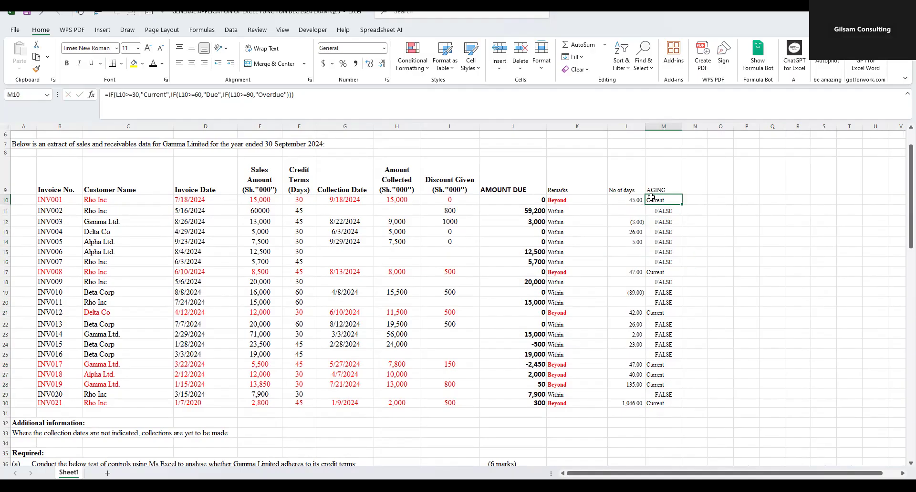
pyautogui.click(107, 95)
pyautogui.write('if')
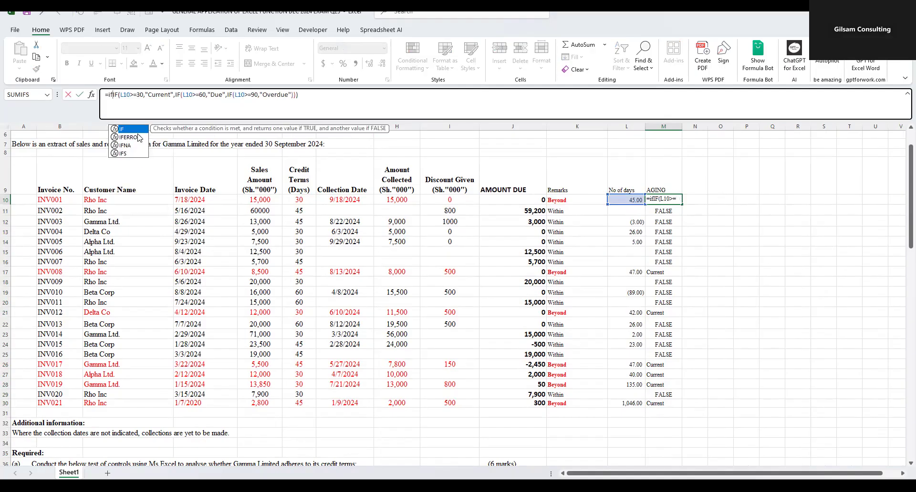
pyautogui.doubleClick(128, 146)
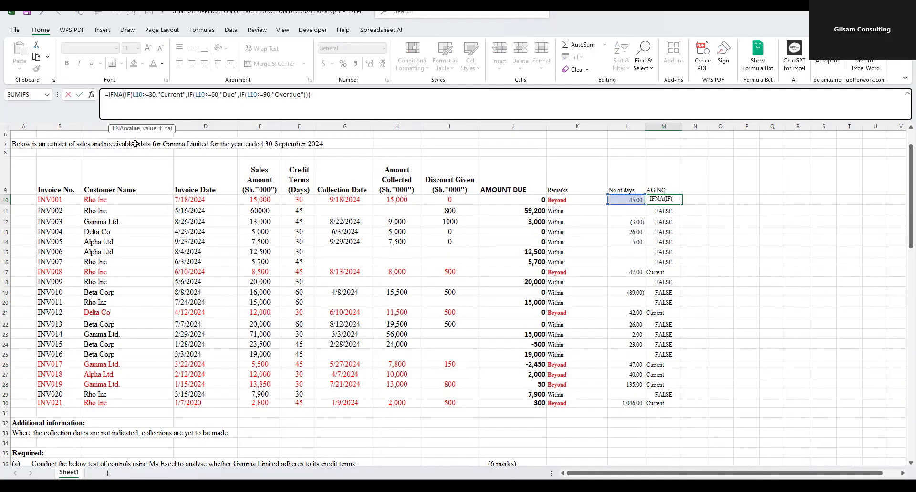
pyautogui.click(319, 100)
pyautogui.write('," "')
pyautogui.press('Return')
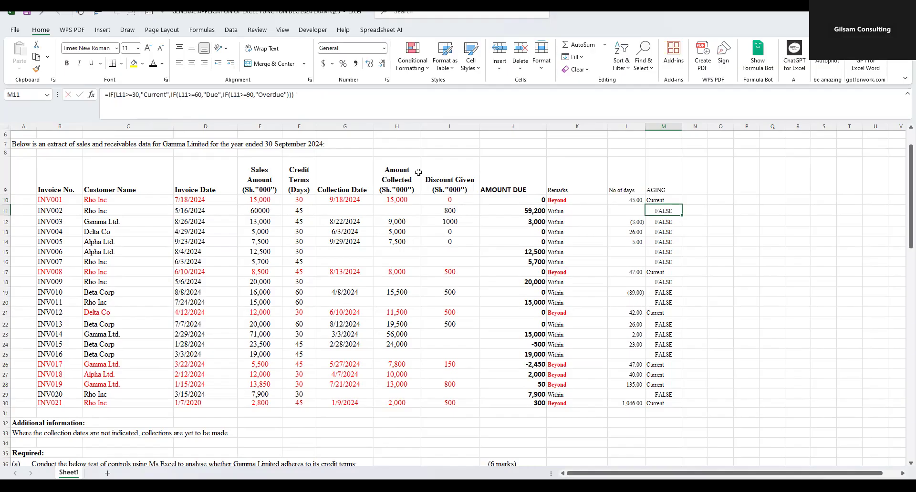
pyautogui.click(657, 200)
pyautogui.moveTo(682, 205); pyautogui.dragTo(675, 404)
# - Try rewriting the end of the M10 IFNA formula with only one closing parenthesis between "Overdue" and the " " argument
pyautogui.click(667, 201)
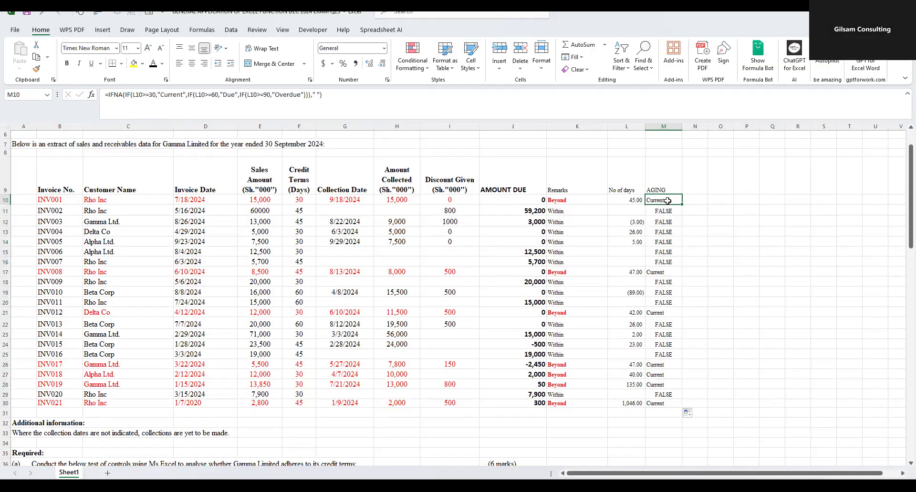
pyautogui.click(339, 102)
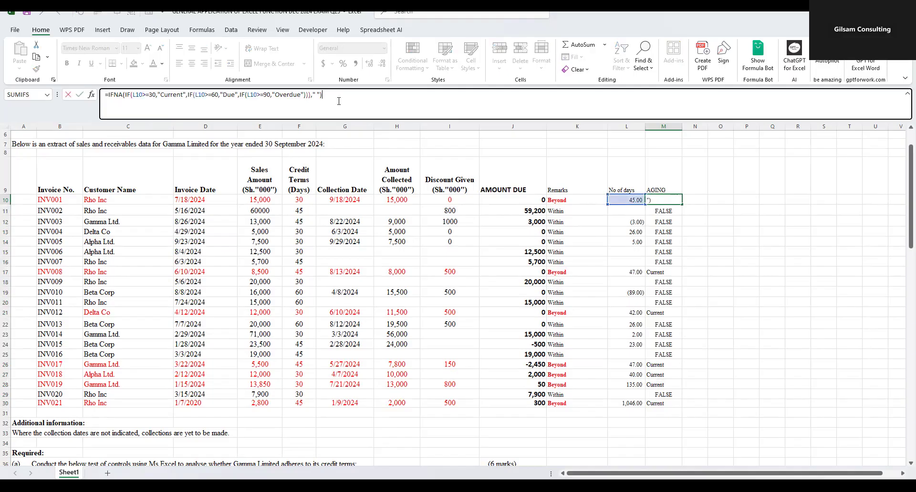
pyautogui.press('BackSpace')
pyautogui.press('BackSpace')
pyautogui.press('BackSpace')
pyautogui.press('BackSpace')
pyautogui.press('BackSpace')
pyautogui.press('BackSpace')
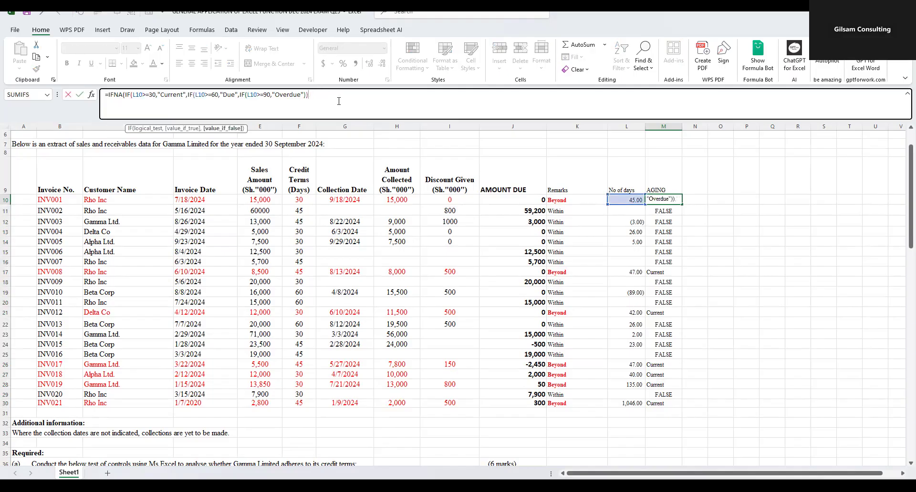
pyautogui.write(',')
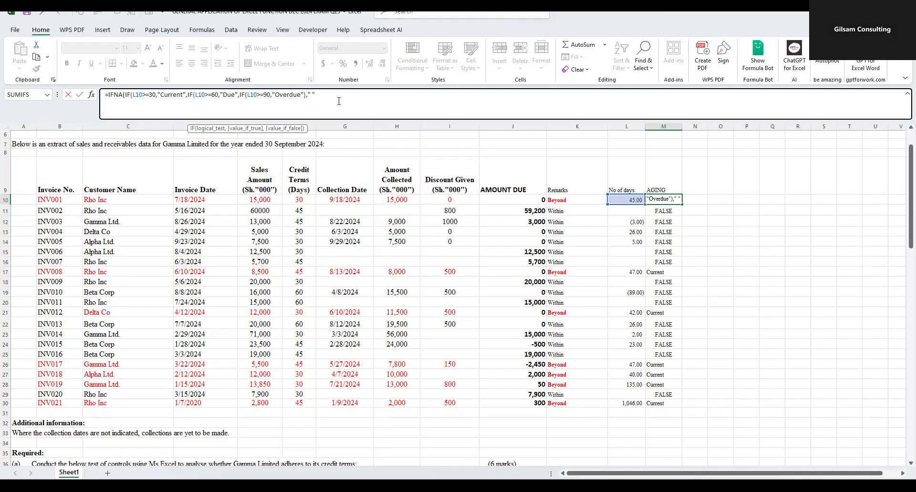
pyautogui.write('" ")')
pyautogui.press('Return')
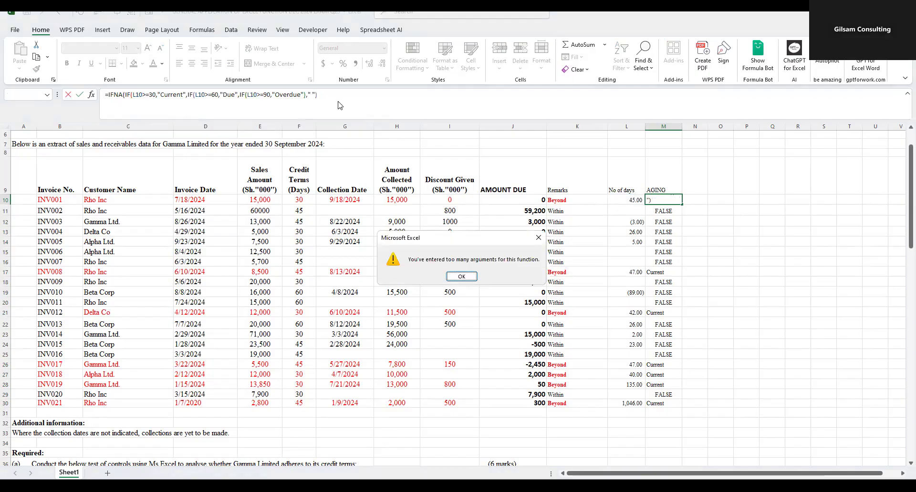
pyautogui.click(462, 277)
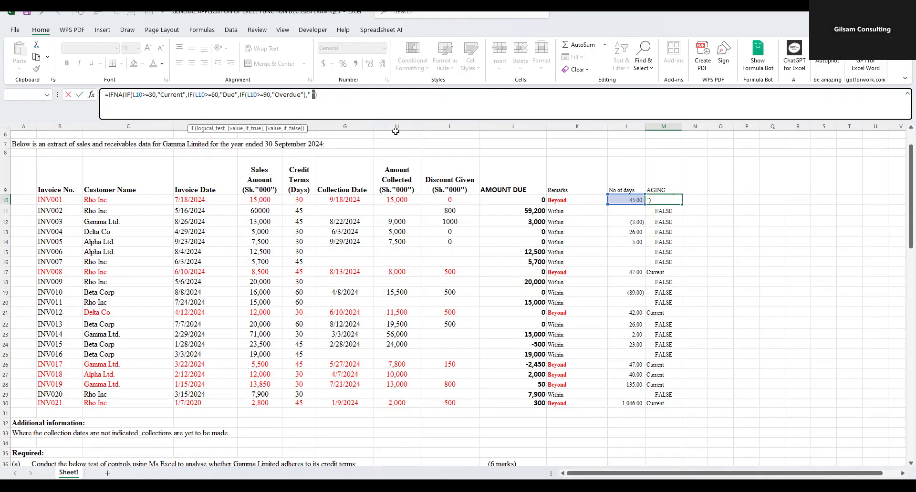
# - Try replacing the " " argument at the end of the M10 formula with 0
pyautogui.press('BackSpace')
pyautogui.write(')')
pyautogui.press('Return')
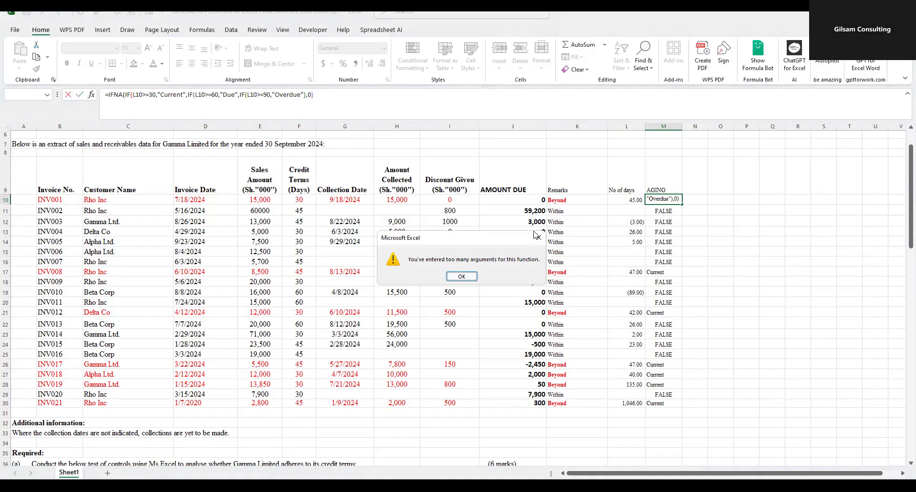
pyautogui.click(461, 276)
# - Remove the IFNA wrapper and fallback from M10, leaving only the nested IF, and accept the proposed parenthesis correction
pyautogui.click(326, 102)
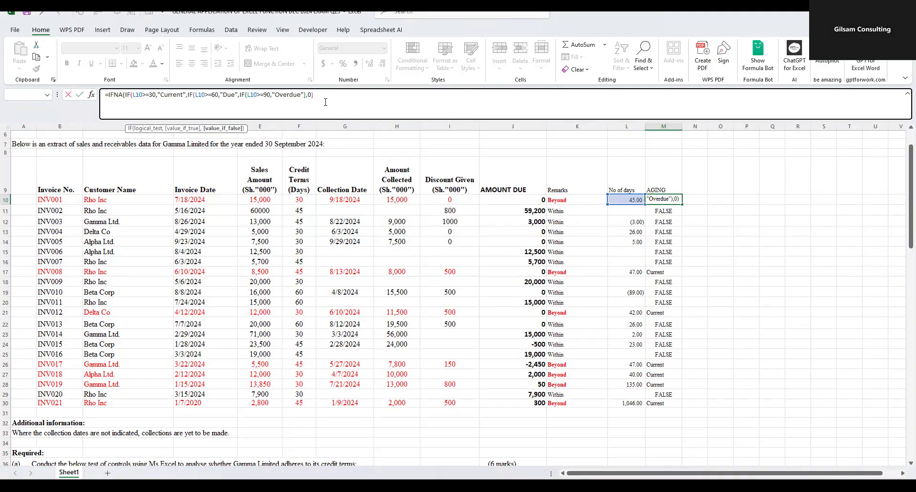
pyautogui.press('BackSpace')
pyautogui.press('BackSpace')
pyautogui.press('BackSpace')
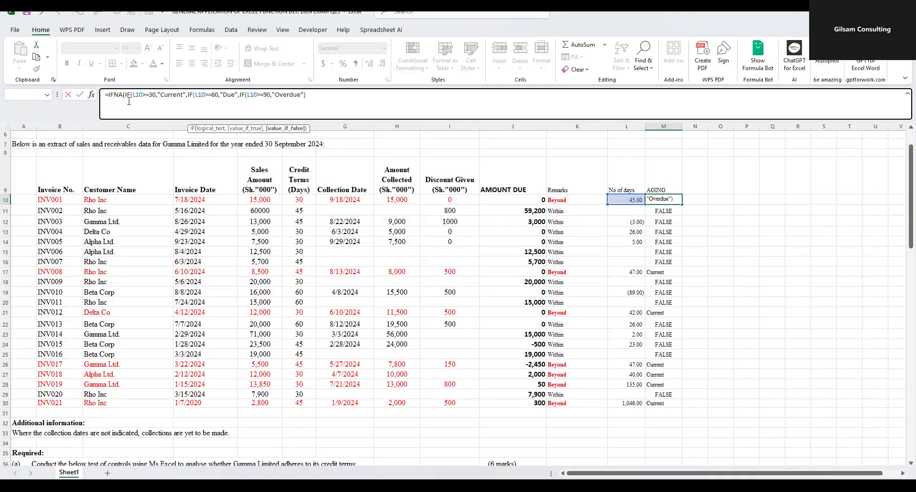
pyautogui.moveTo(124, 94); pyautogui.dragTo(103, 95)
pyautogui.press('BackSpace')
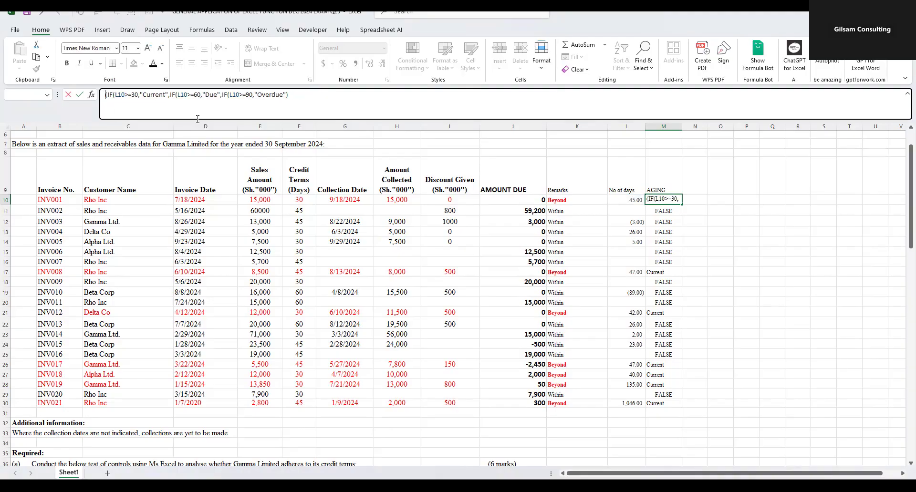
pyautogui.write('=')
pyautogui.press('Return')
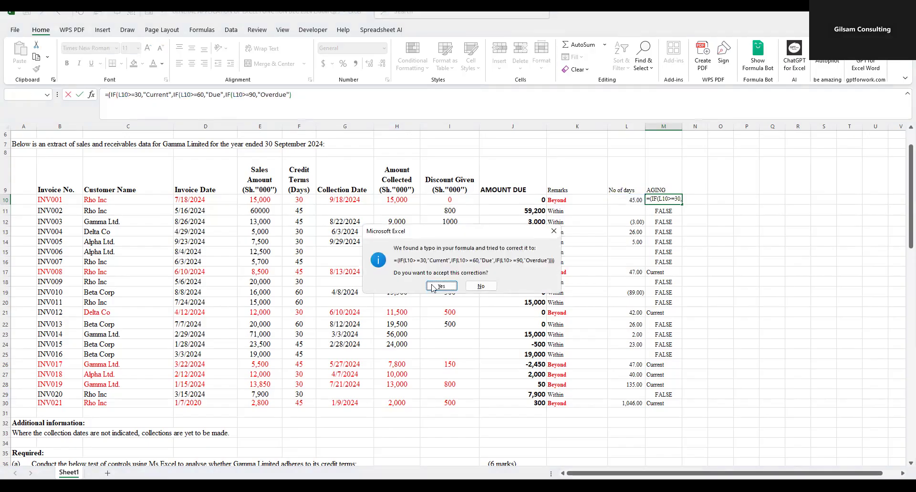
pyautogui.click(440, 286)
# - Compare the AGING results and the M10 formula with the Current, Due and Overdue day limits in requirement (b)(ii)
pyautogui.scroll(-1, 611, 245)
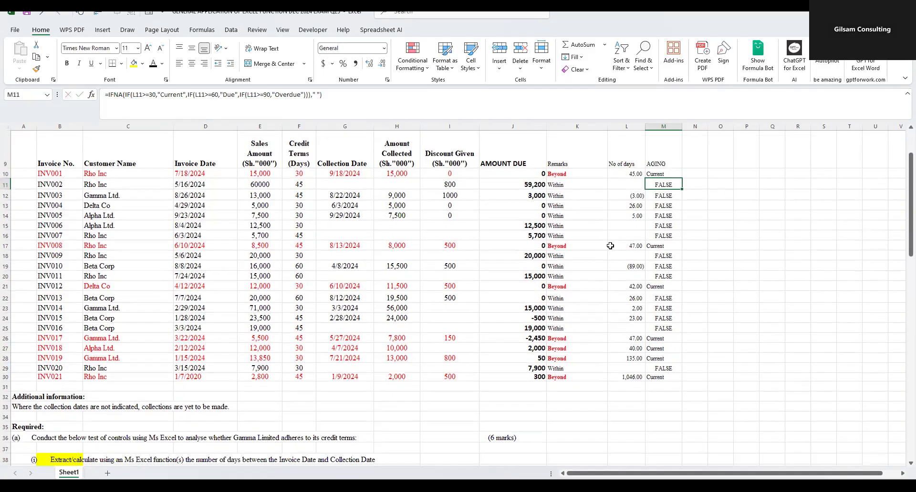
pyautogui.scroll(-7, 535, 258)
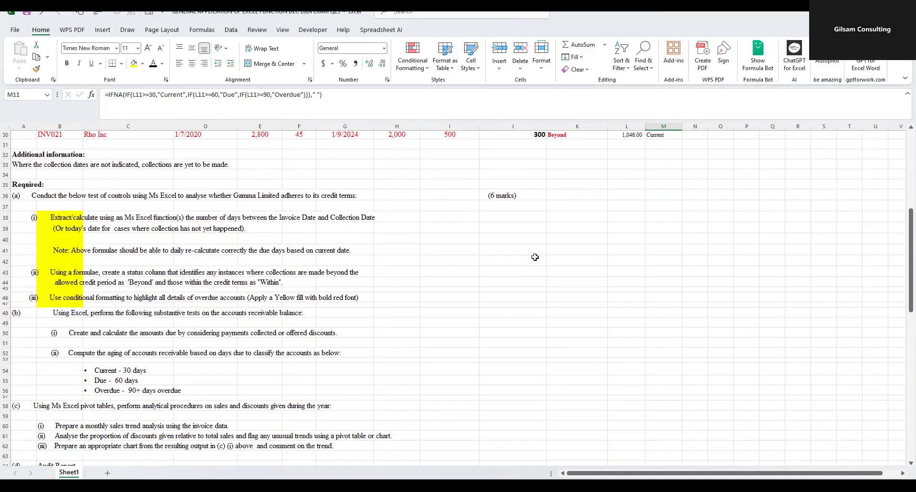
pyautogui.scroll(-2, 260, 317)
pyautogui.moveTo(81, 367); pyautogui.dragTo(205, 387)
pyautogui.scroll(12, 634, 269)
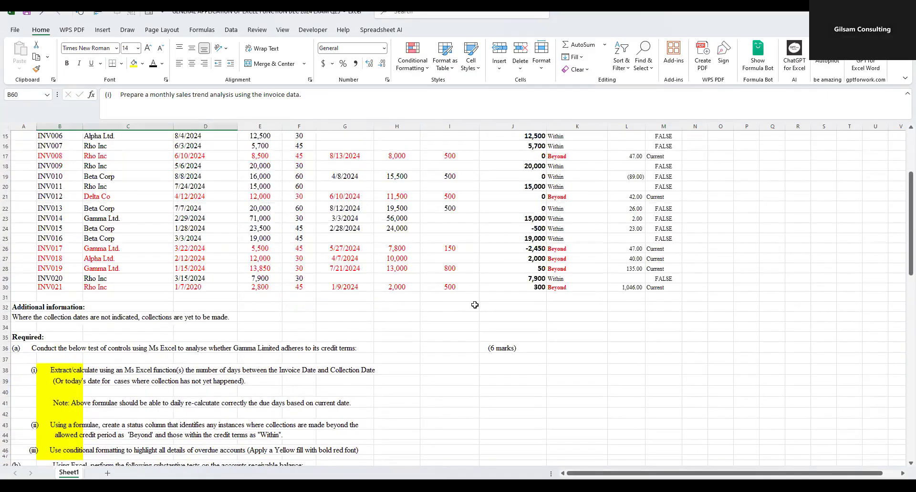
pyautogui.click(661, 253)
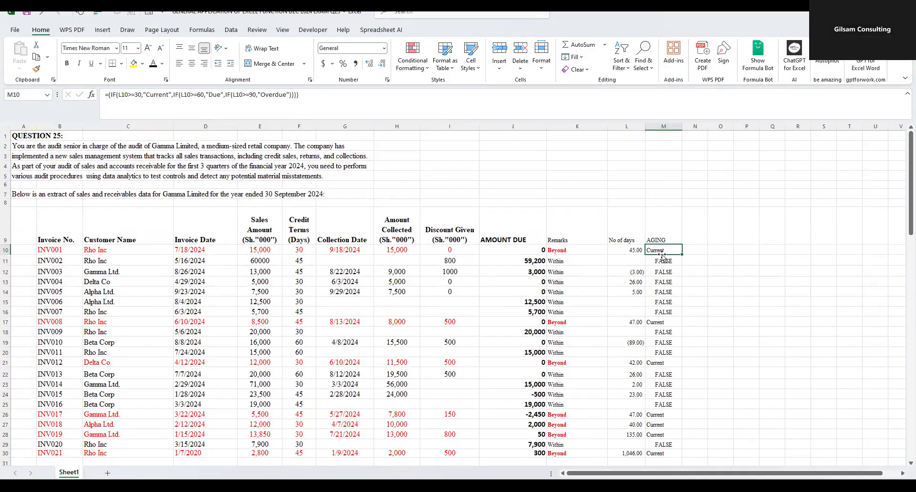
pyautogui.click(130, 94)
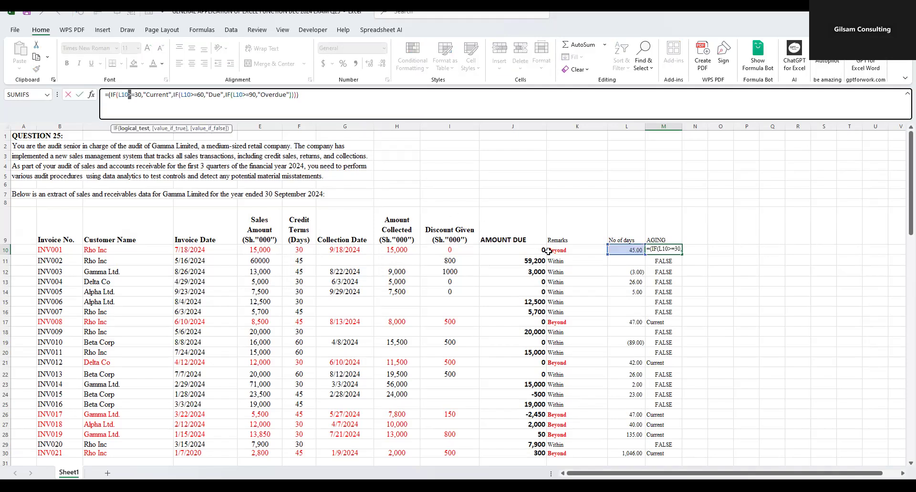
pyautogui.press('Return')
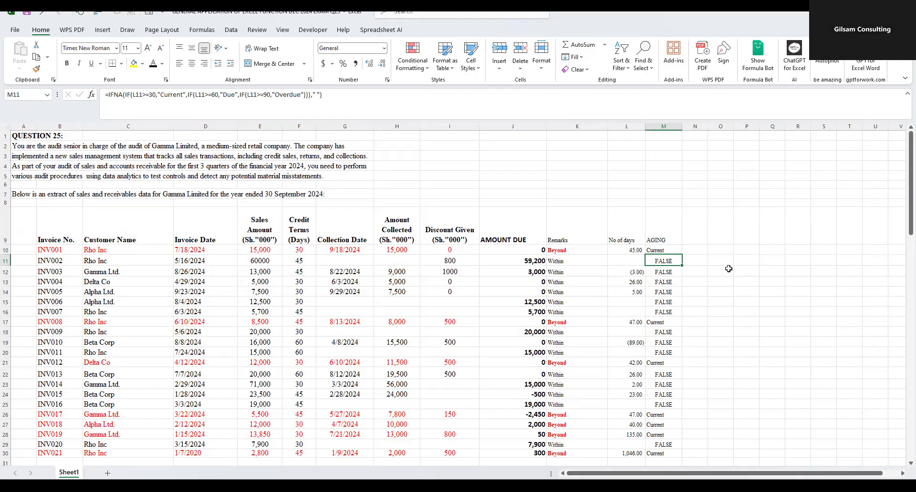
pyautogui.scroll(-2, 674, 276)
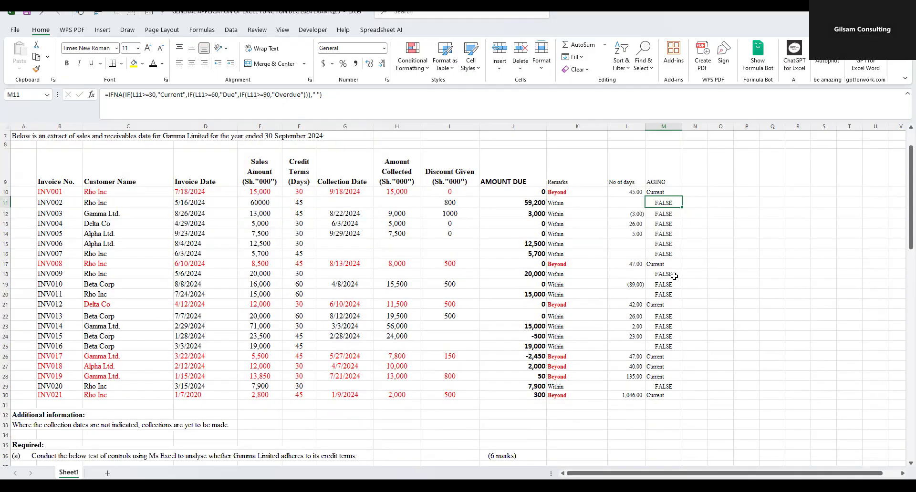
pyautogui.scroll(-1, 672, 276)
pyautogui.moveTo(663, 261); pyautogui.dragTo(665, 290)
pyautogui.scroll(-10, 718, 283)
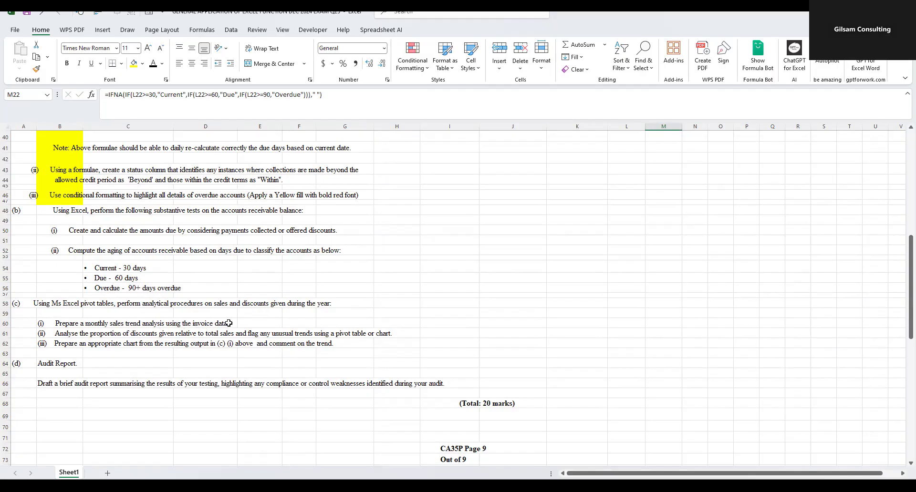
# - Insert 14 blank rows at row 61, directly above requirement (c)(ii)
pyautogui.click(50, 316)
pyautogui.moveTo(50, 316); pyautogui.dragTo(69, 323)
pyautogui.click(168, 330)
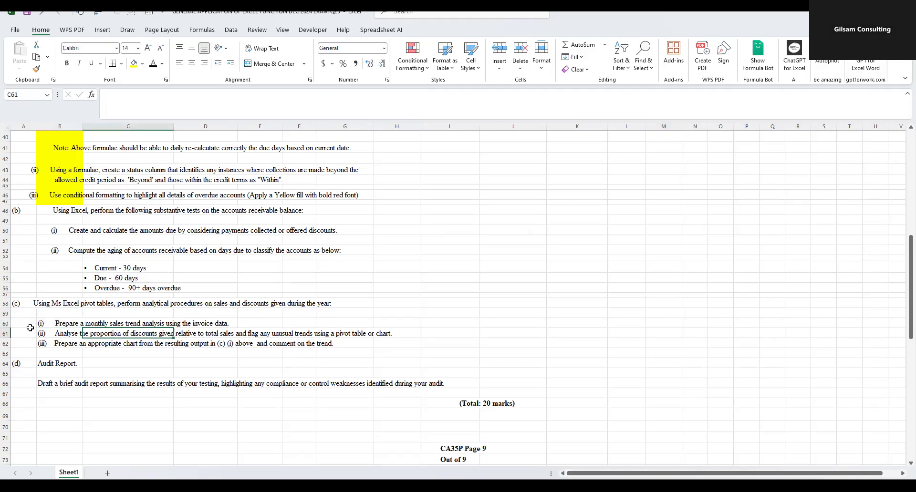
pyautogui.click(5, 333)
pyautogui.moveTo(5, 334); pyautogui.dragTo(16, 450)
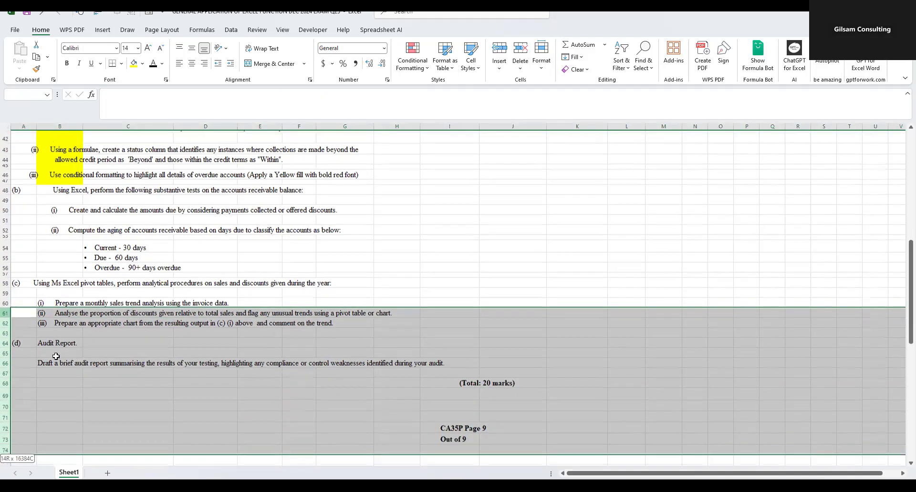
pyautogui.rightClick(55, 357)
pyautogui.click(79, 268)
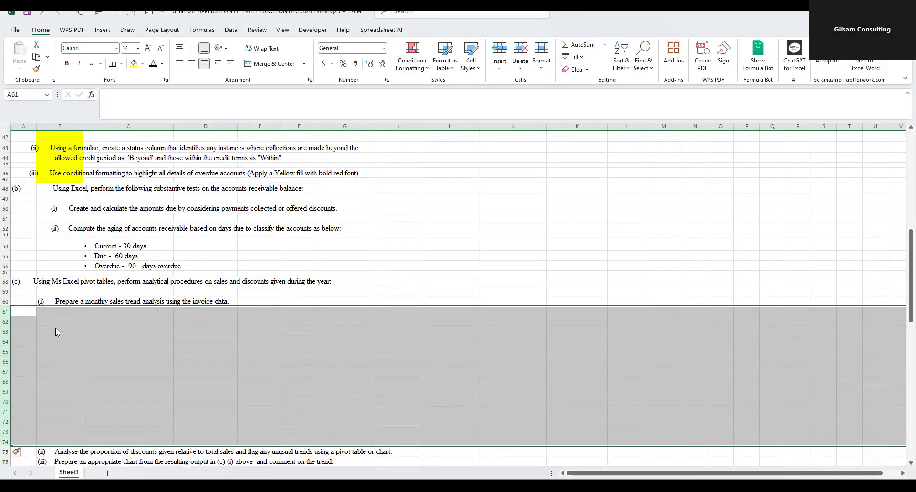
# - Insert two more blocks of 14 blank rows at row 61 for the (c)(i) working area
pyautogui.rightClick(42, 344)
pyautogui.click(67, 257)
pyautogui.scroll(-4, 147, 331)
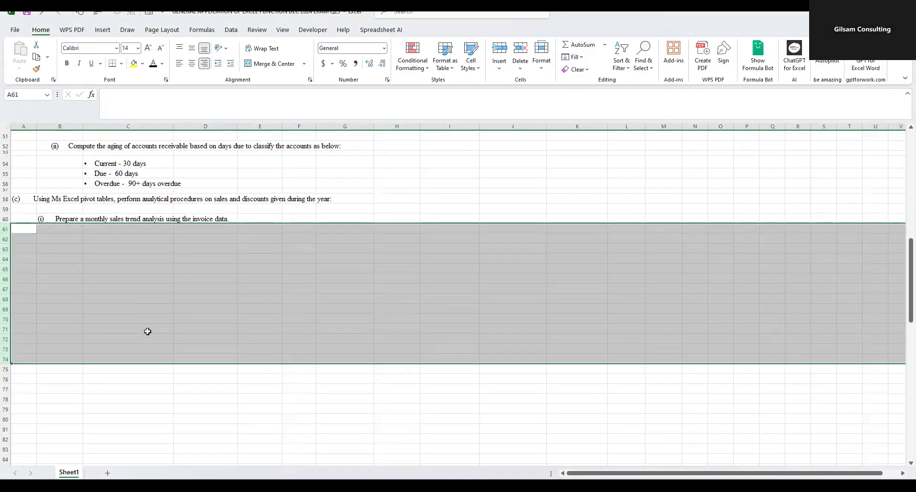
pyautogui.scroll(-2, 154, 327)
pyautogui.scroll(3, 86, 272)
pyautogui.rightClick(68, 260)
pyautogui.click(94, 368)
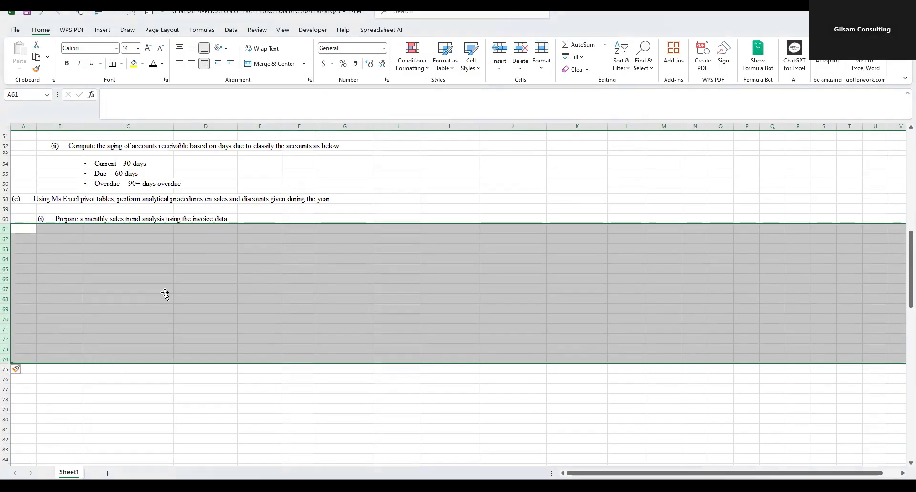
pyautogui.click(165, 291)
# - Copy the invoice table B9:I30 to B63 under requirement (c)(i) and apply all borders to the copy
pyautogui.scroll(15, 182, 298)
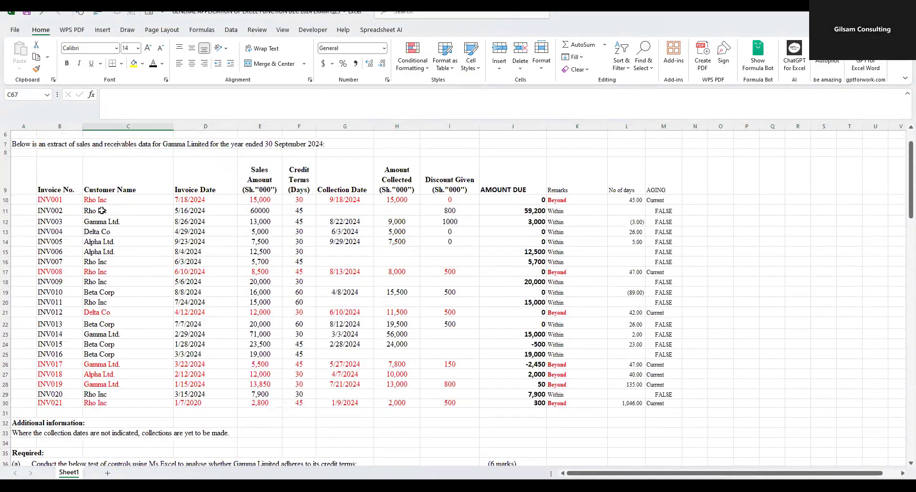
pyautogui.moveTo(41, 178)
pyautogui.mouseDown()
pyautogui.moveTo(267, 228)
pyautogui.moveTo(506, 298)
pyautogui.moveTo(466, 347)
pyautogui.moveTo(455, 403)
pyautogui.mouseUp()
pyautogui.scroll(-12, 334, 286)
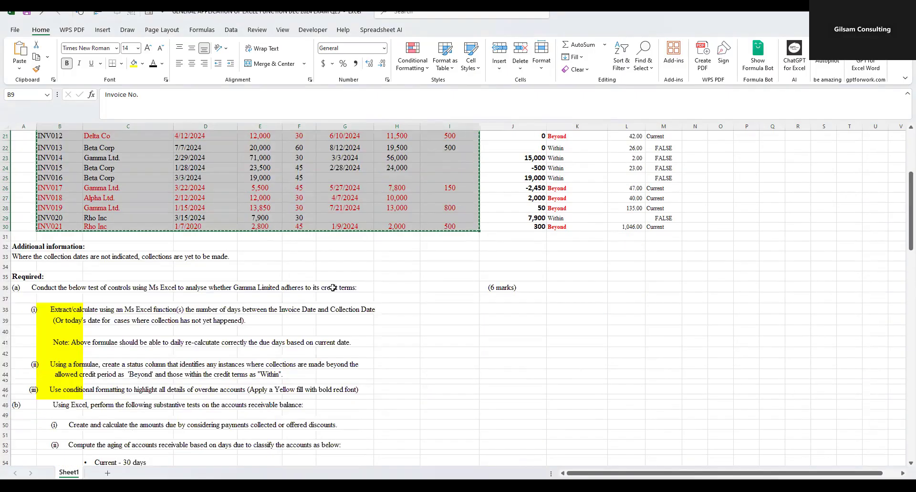
pyautogui.scroll(-6, 292, 278)
pyautogui.click(61, 166)
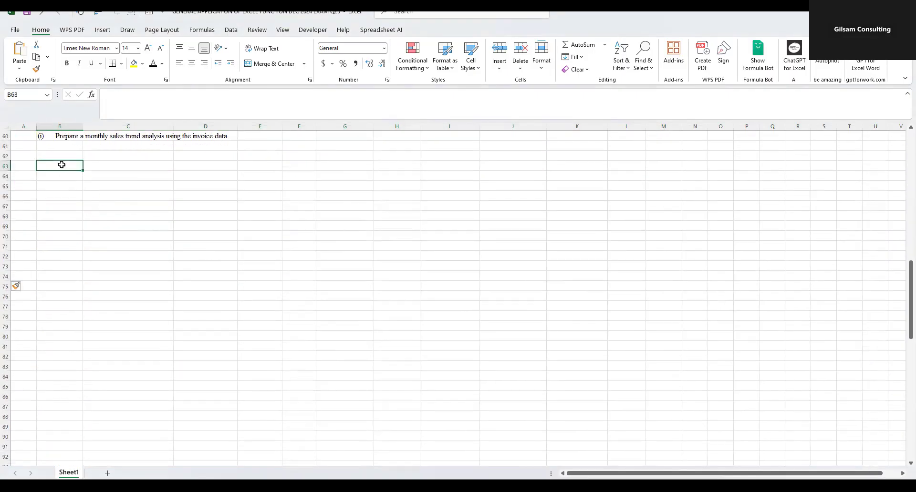
pyautogui.click(121, 64)
pyautogui.click(138, 157)
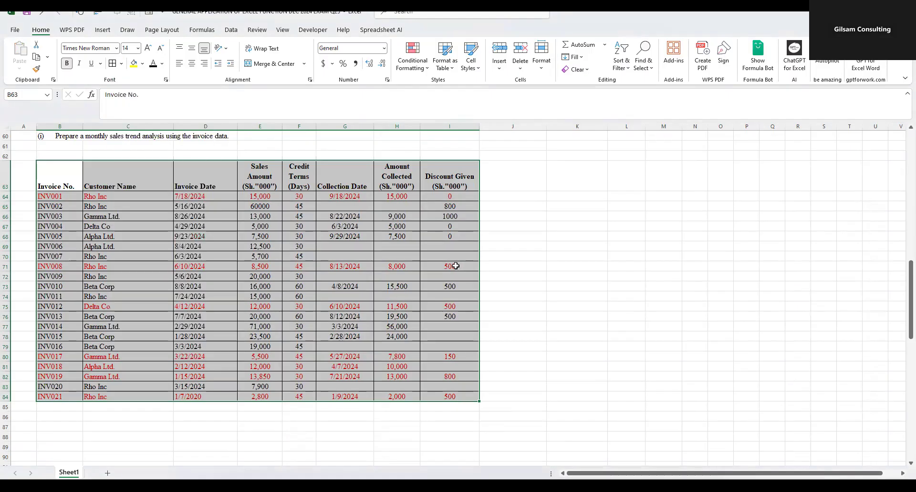
# - Start a PivotTable from the copied invoice table, using the range B63:I84
pyautogui.scroll(-9, 456, 266)
pyautogui.scroll(7, 288, 268)
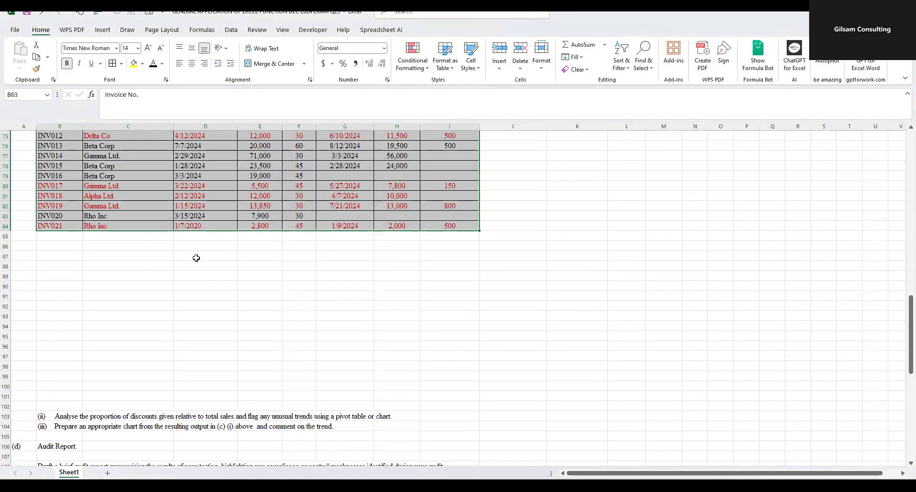
pyautogui.scroll(4, 610, 257)
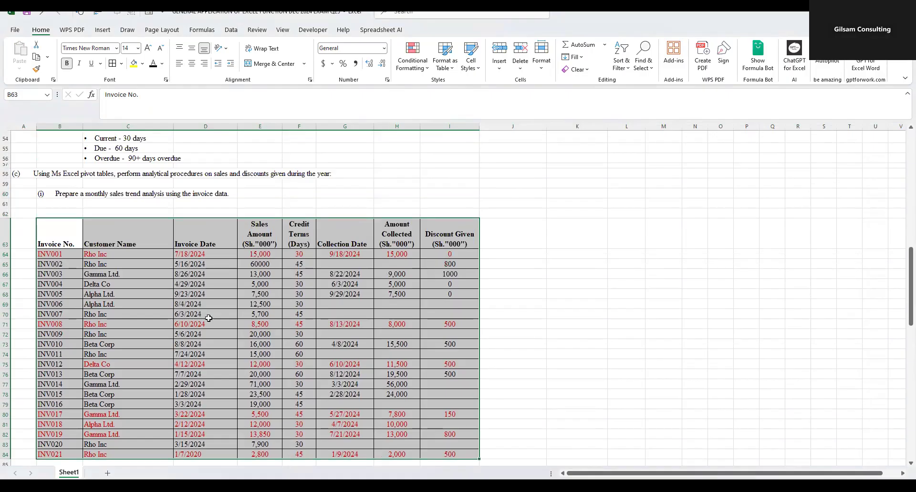
pyautogui.click(208, 318)
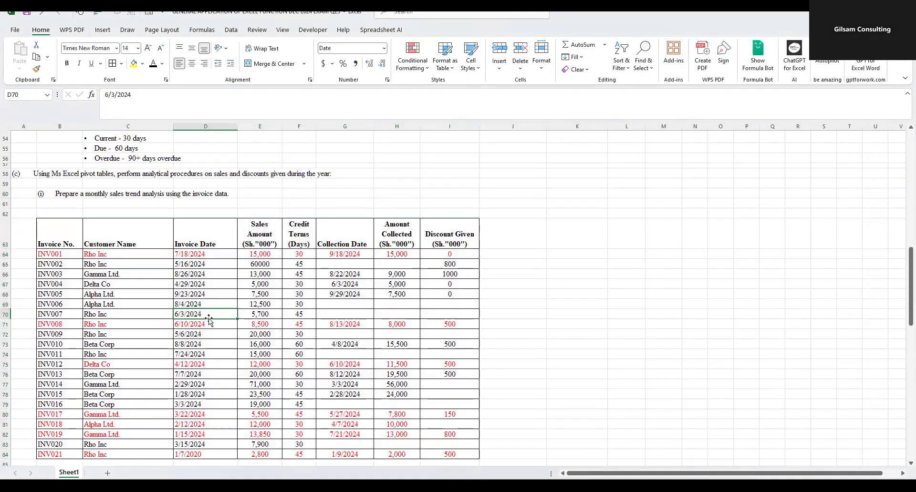
pyautogui.click(103, 29)
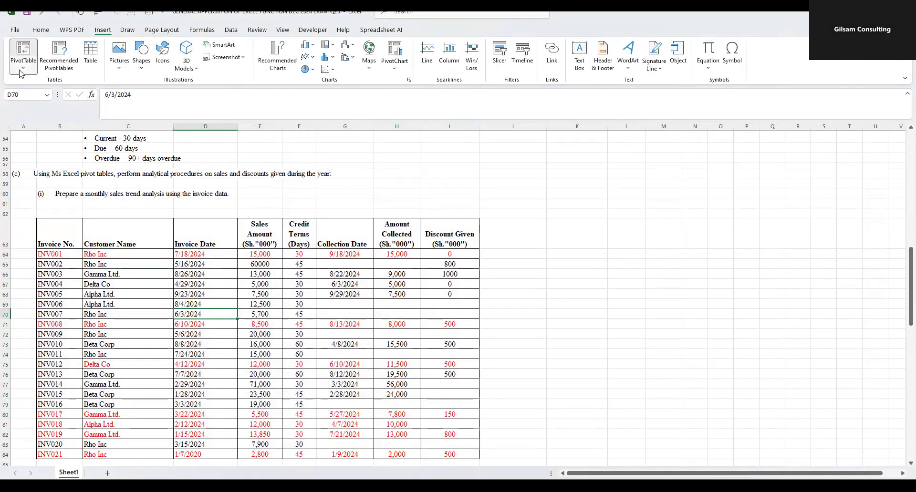
pyautogui.click(23, 60)
pyautogui.click(39, 84)
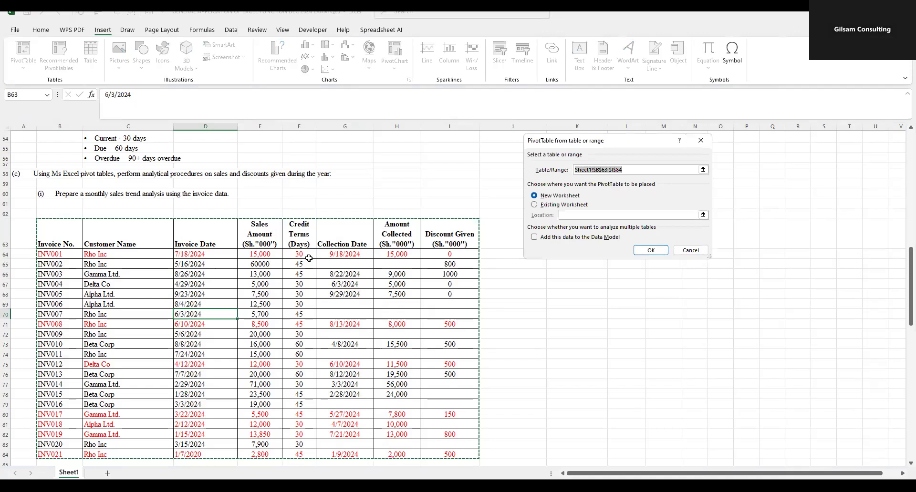
pyautogui.scroll(-3, 278, 252)
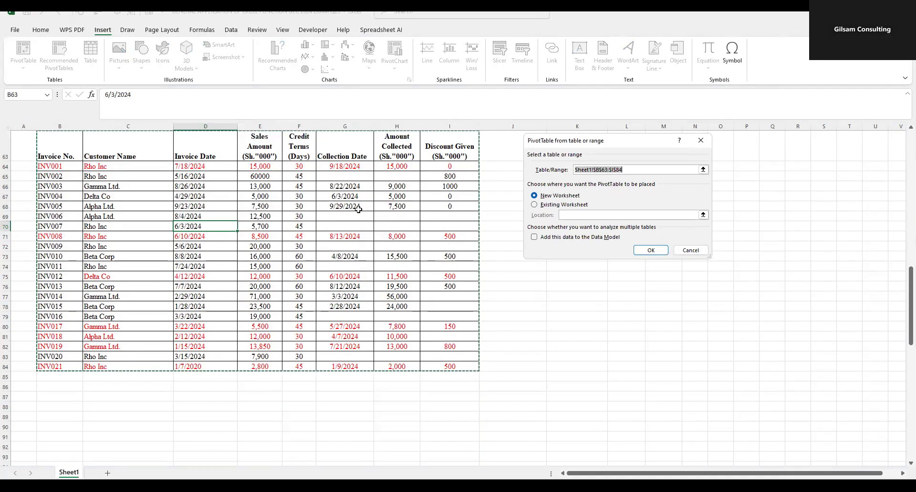
pyautogui.scroll(1, 146, 170)
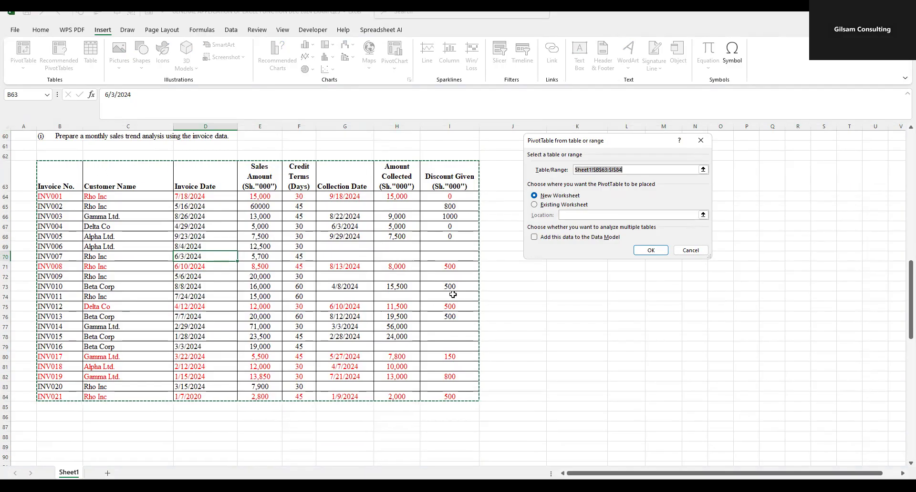
# - Place the PivotTable in the existing worksheet at B88 and accept replacing the existing data there
pyautogui.click(537, 205)
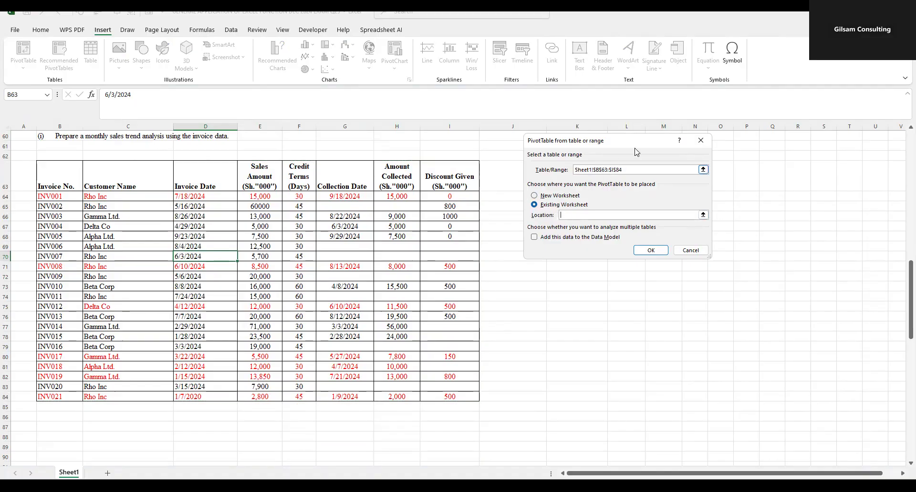
pyautogui.moveTo(749, 156); pyautogui.dragTo(750, 157)
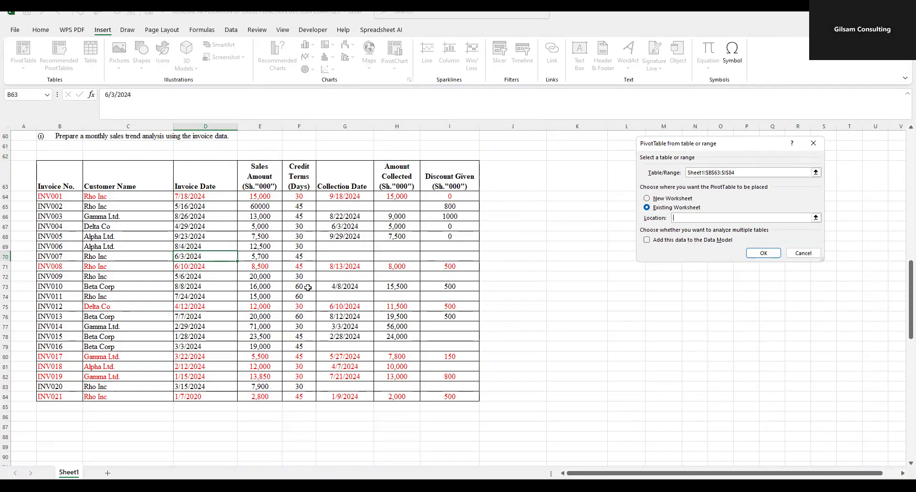
pyautogui.scroll(-5, 125, 278)
pyautogui.click(84, 268)
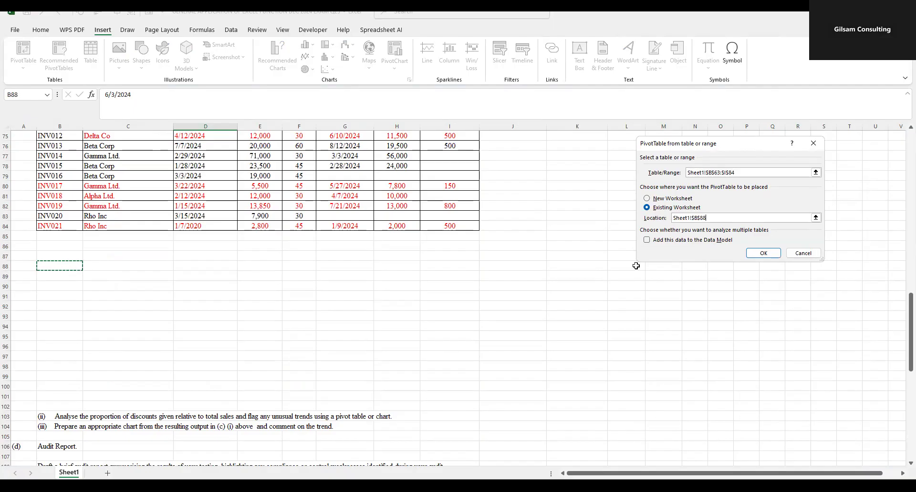
pyautogui.click(763, 254)
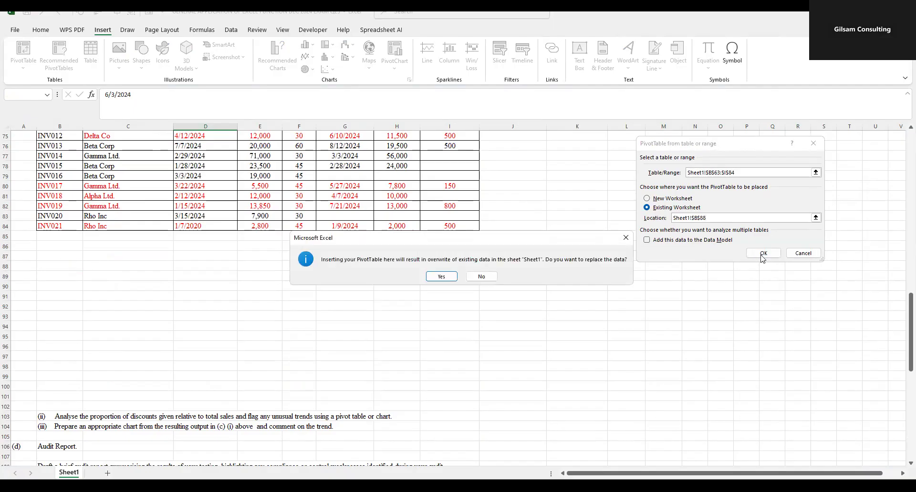
pyautogui.click(442, 277)
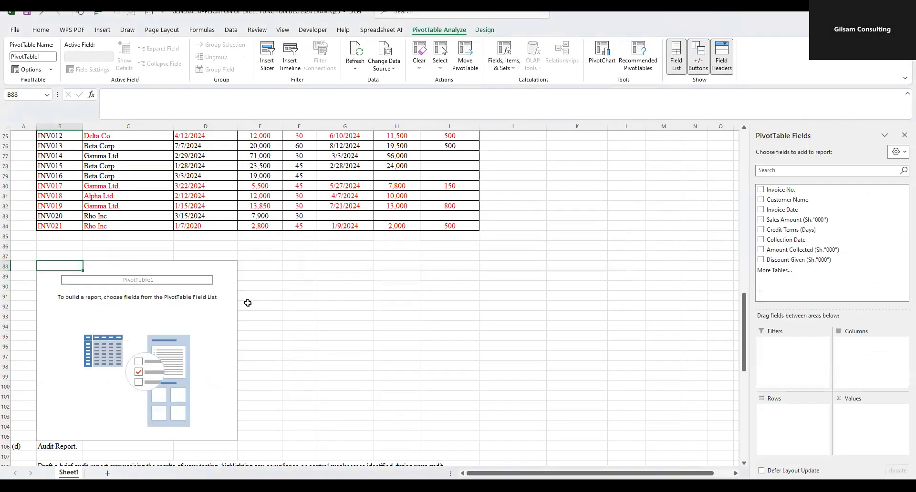
# - Insert 11 blank rows at row 106, above the (d) Audit Report section
pyautogui.scroll(-4, 245, 306)
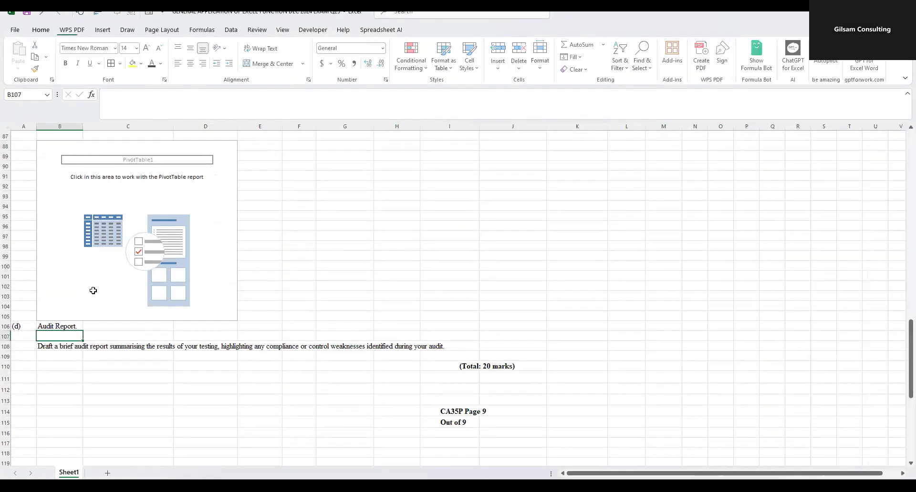
pyautogui.click(102, 265)
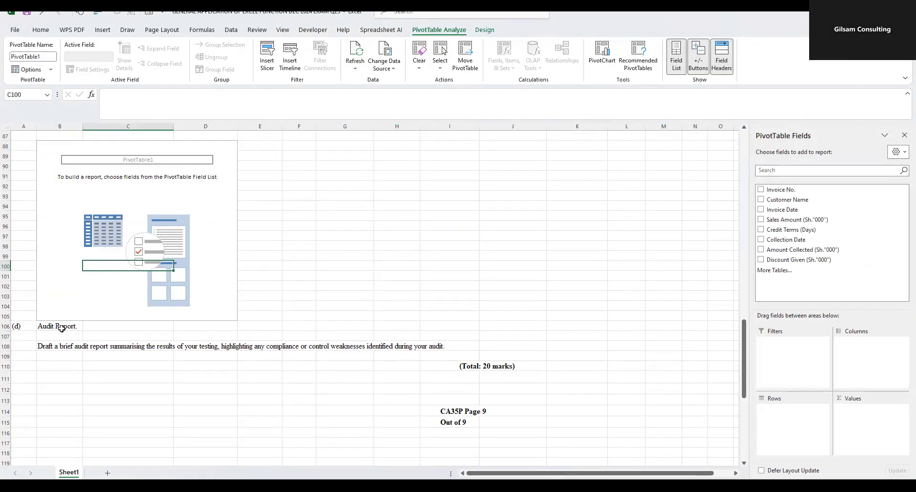
pyautogui.click(4, 325)
pyautogui.moveTo(4, 326); pyautogui.dragTo(7, 433)
pyautogui.rightClick(53, 384)
pyautogui.click(75, 299)
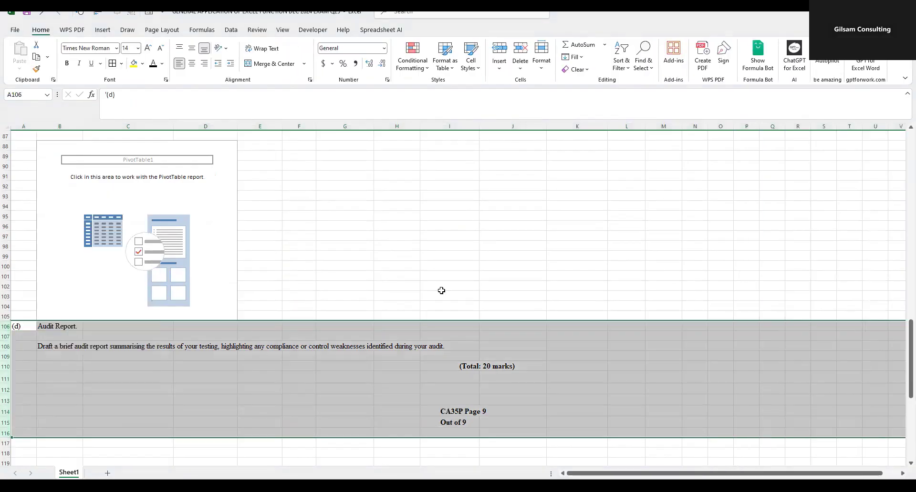
# - Add the Invoice Date field to the rows of the empty PivotTable
pyautogui.click(229, 205)
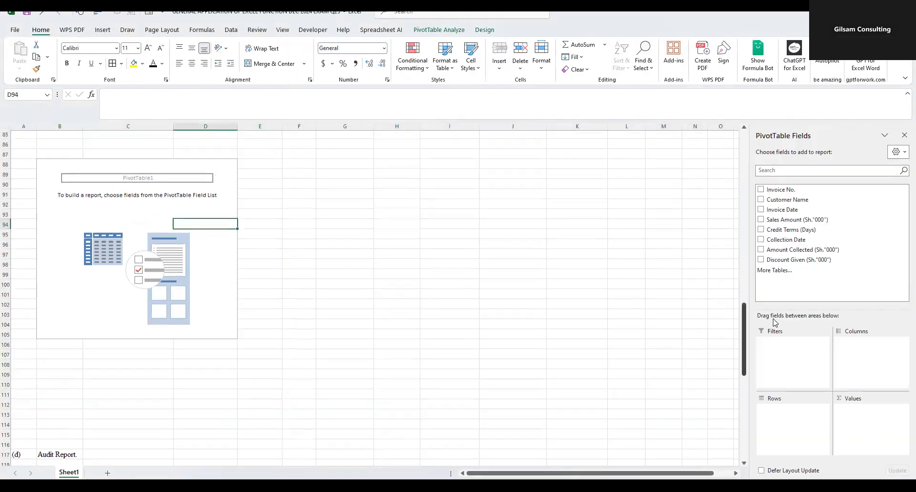
pyautogui.scroll(5, 509, 255)
pyautogui.scroll(5, 129, 170)
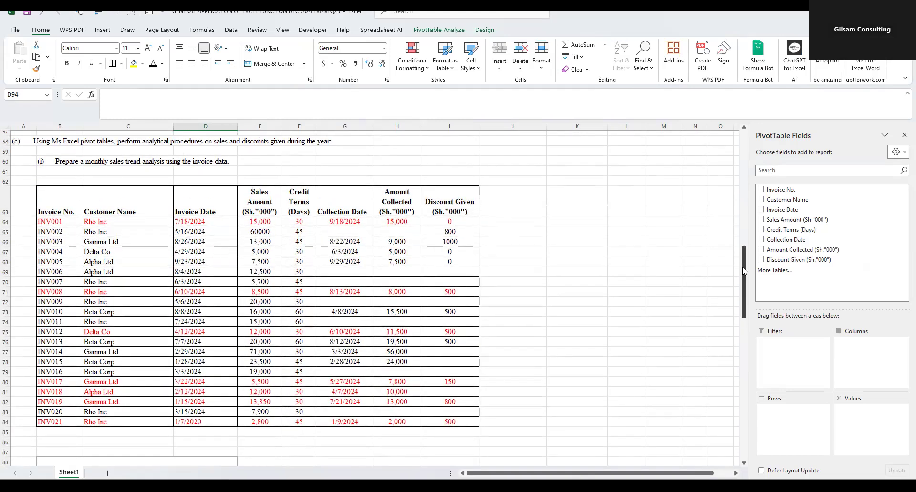
pyautogui.moveTo(767, 213); pyautogui.dragTo(802, 423)
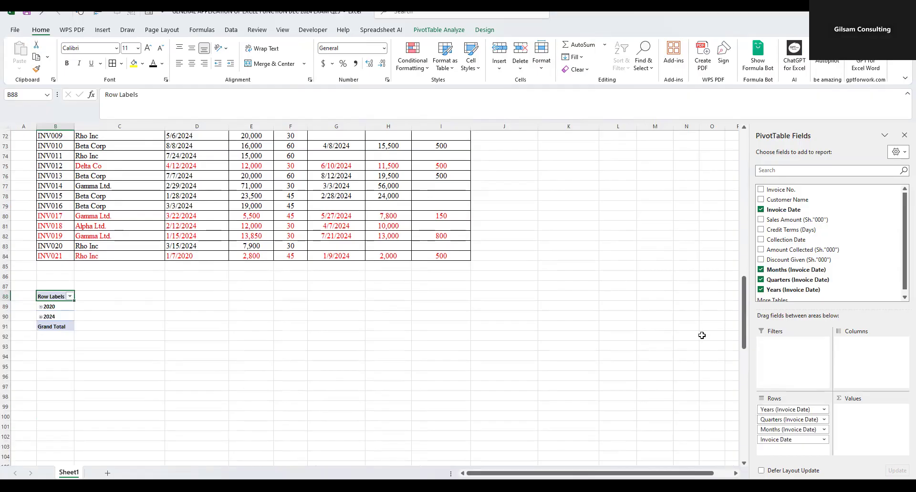
# - Take the date fields out of the PivotTable rows and add Invoice Date to the rows again
pyautogui.moveTo(813, 413); pyautogui.dragTo(628, 405)
pyautogui.moveTo(767, 411); pyautogui.dragTo(694, 405)
pyautogui.moveTo(765, 211); pyautogui.dragTo(793, 418)
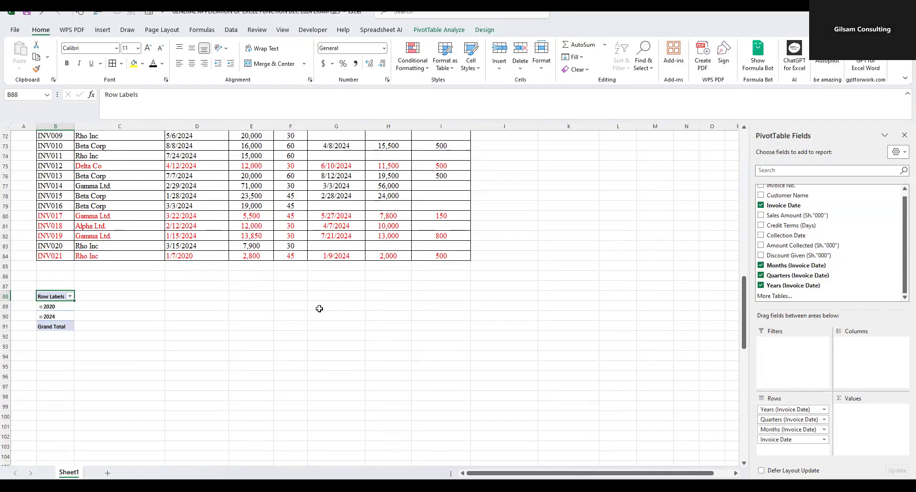
# - Expand the 2020 and 2024 groups and remove the Quarters and Months fields from the PivotTable rows
pyautogui.scroll(4, 307, 315)
pyautogui.moveTo(204, 197); pyautogui.dragTo(198, 336)
pyautogui.moveTo(206, 197); pyautogui.dragTo(202, 396)
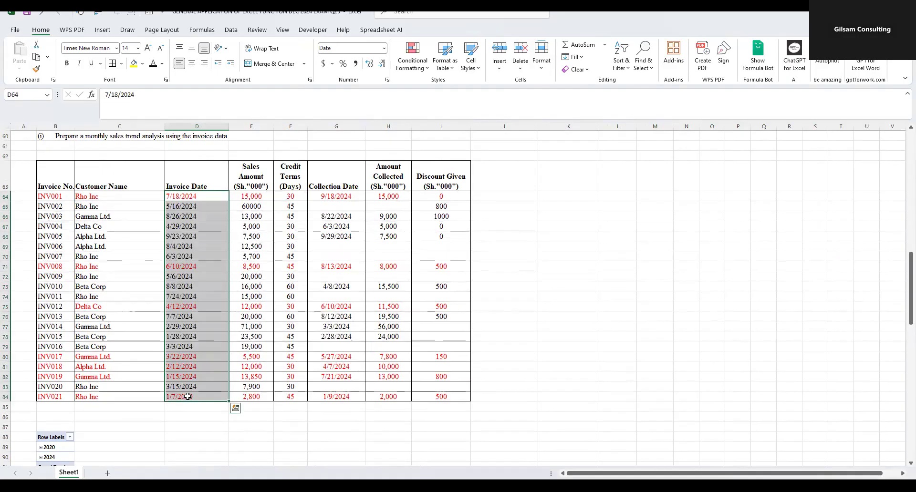
pyautogui.click(202, 396)
pyautogui.scroll(-4, 202, 396)
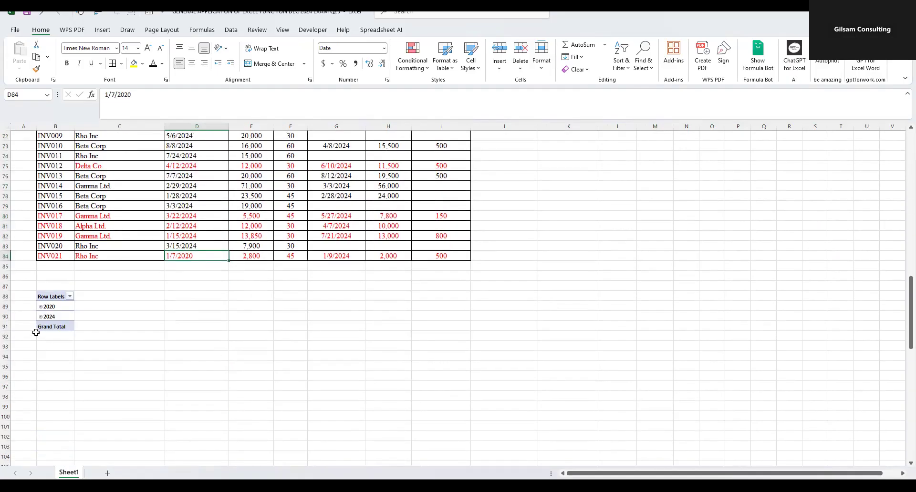
pyautogui.click(41, 307)
pyautogui.click(41, 327)
pyautogui.scroll(-1, 746, 403)
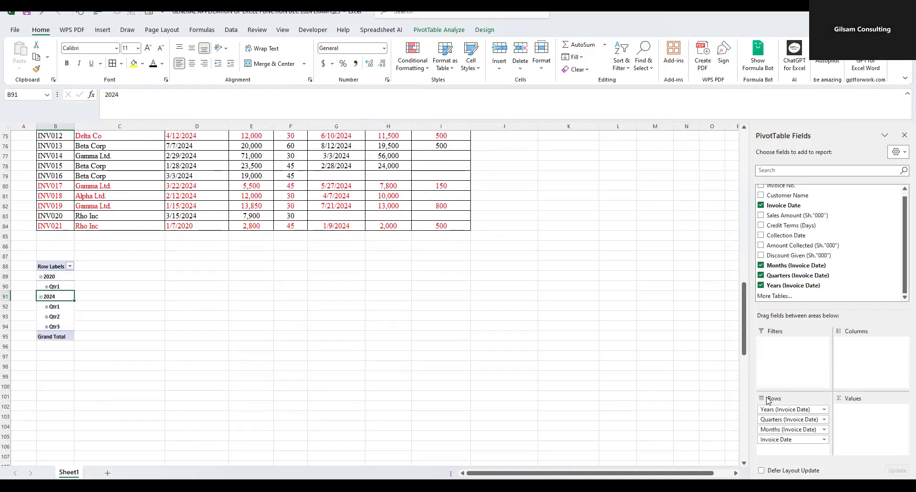
pyautogui.moveTo(791, 422); pyautogui.dragTo(678, 416)
pyautogui.moveTo(789, 422); pyautogui.dragTo(651, 395)
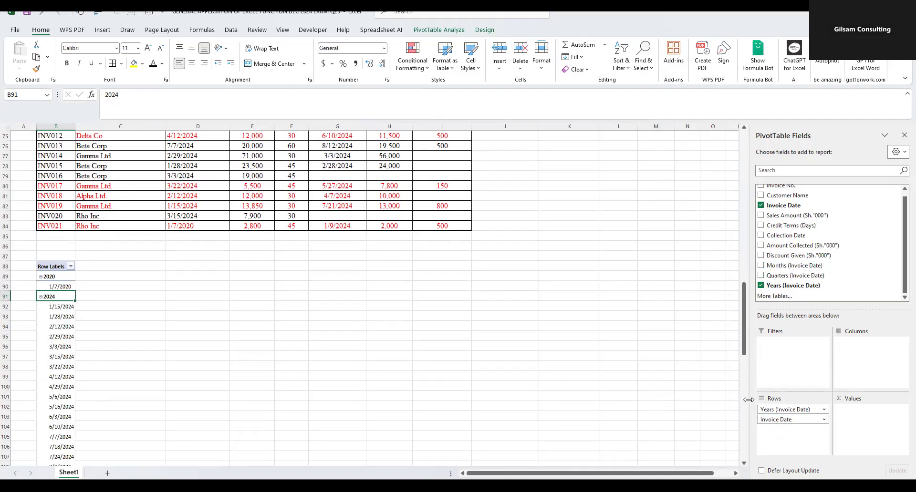
# - Examine the invoice dates listed under each year in the PivotTable, requirement (c)(i) and the source table's Sales Amount column
pyautogui.click(501, 328)
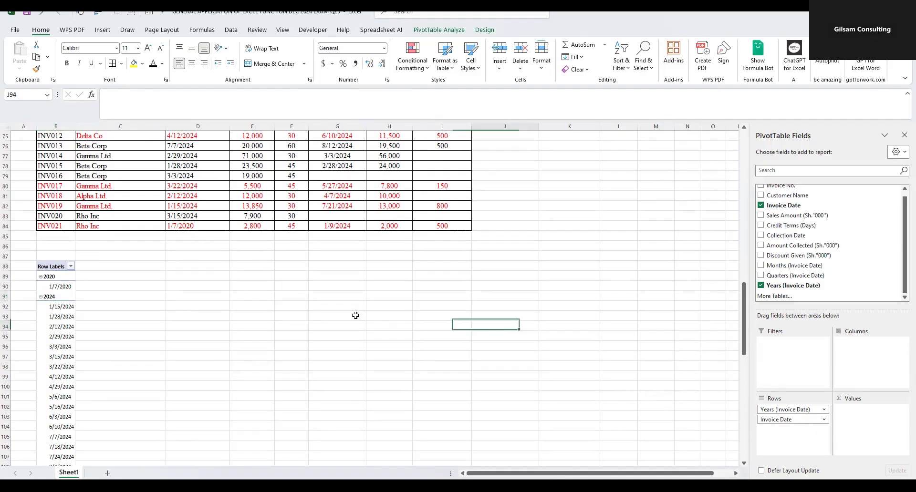
pyautogui.click(46, 298)
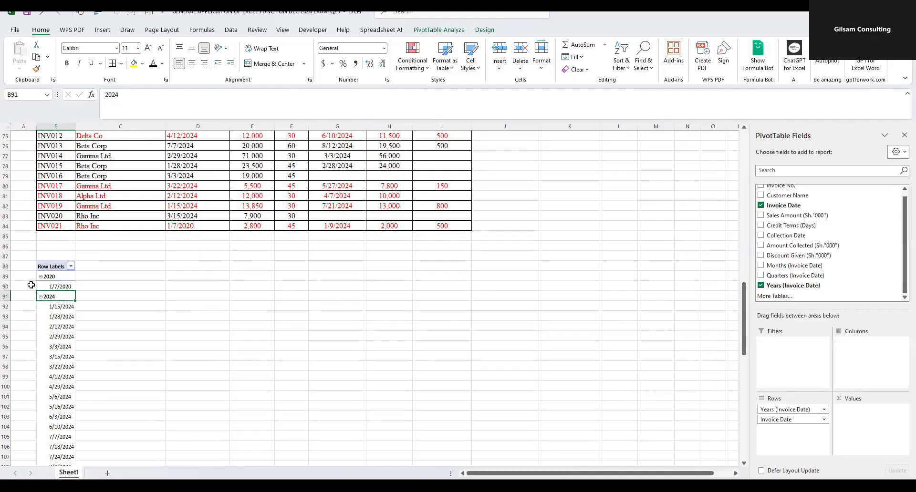
pyautogui.scroll(-4, 73, 281)
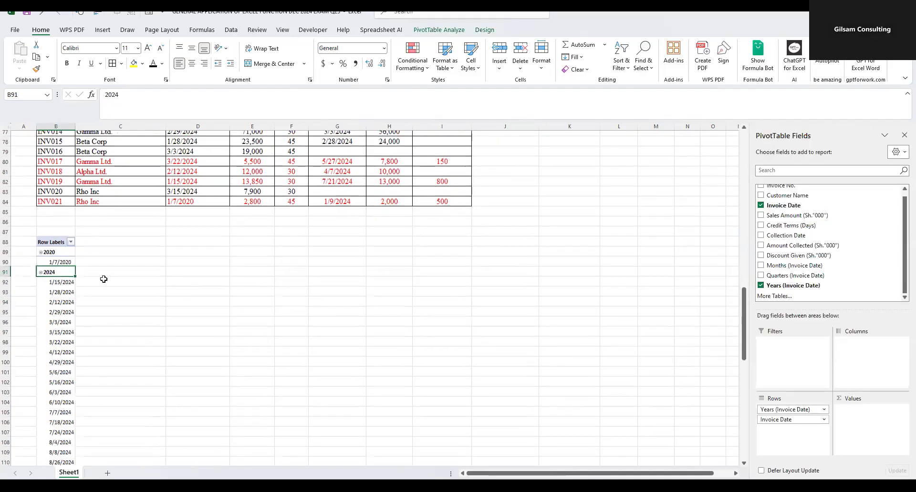
pyautogui.moveTo(59, 189); pyautogui.dragTo(63, 377)
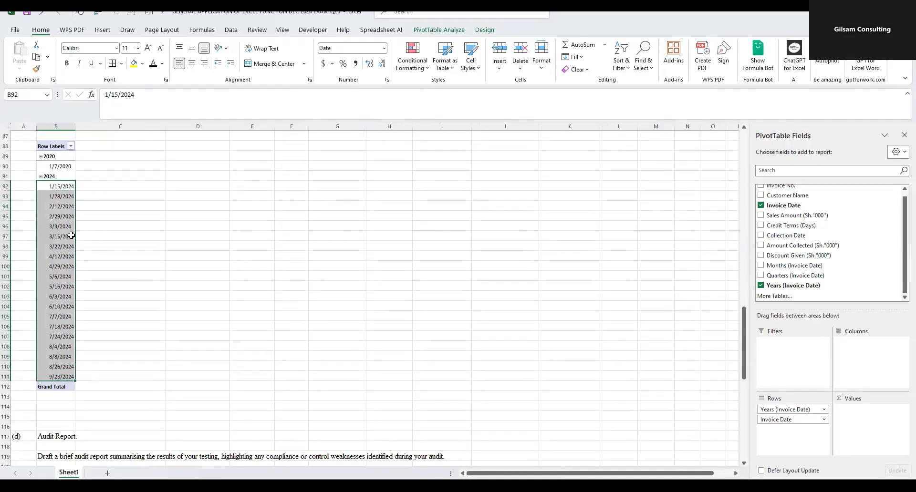
pyautogui.click(57, 167)
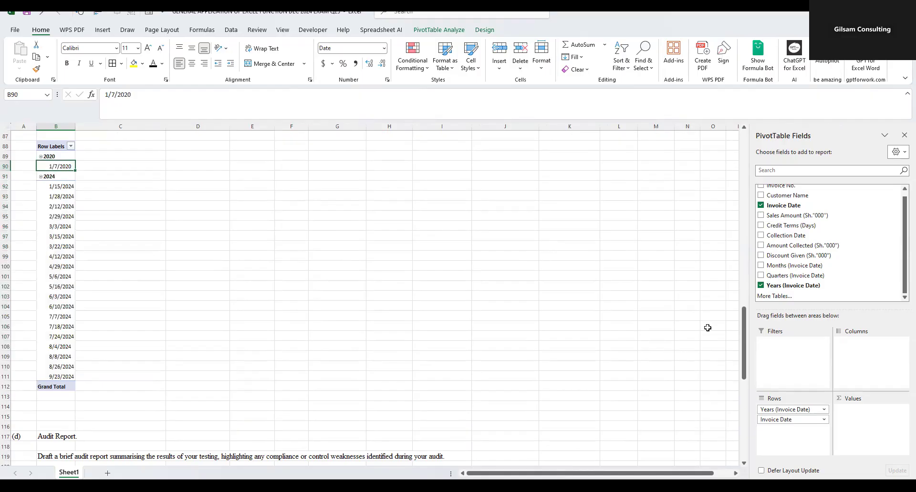
pyautogui.scroll(10, 705, 315)
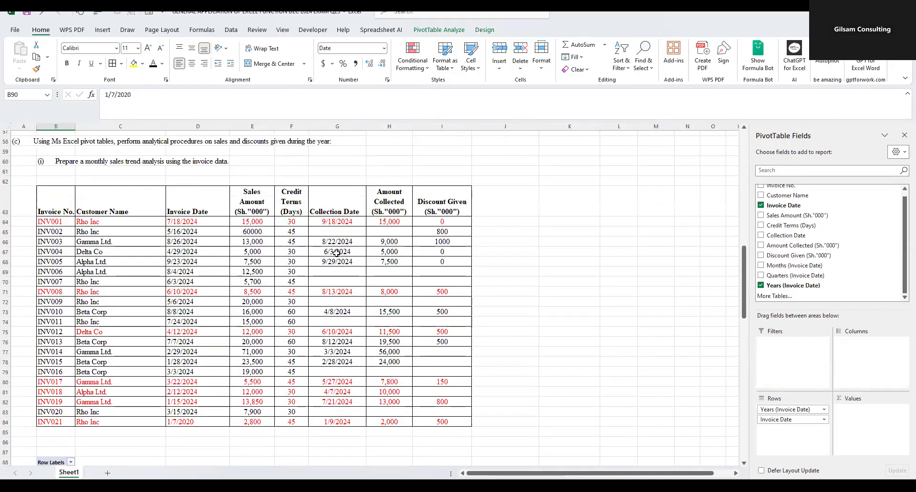
pyautogui.scroll(5, 337, 253)
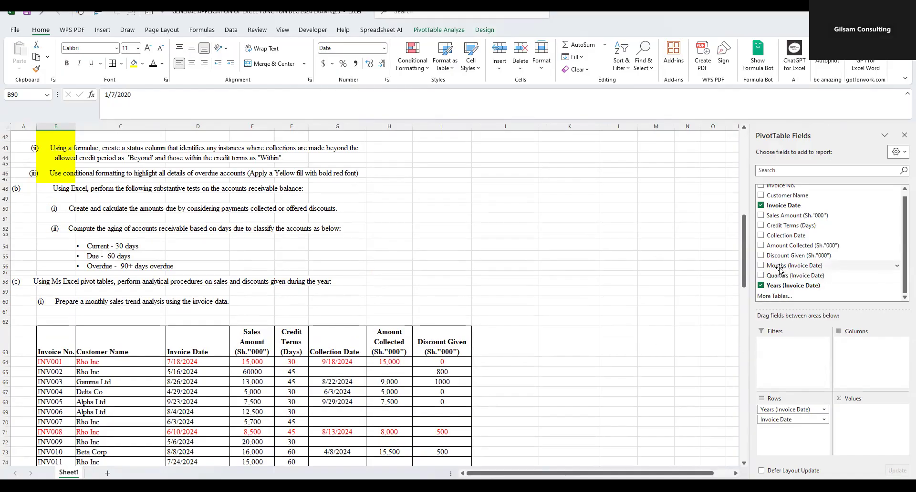
pyautogui.scroll(3, 246, 236)
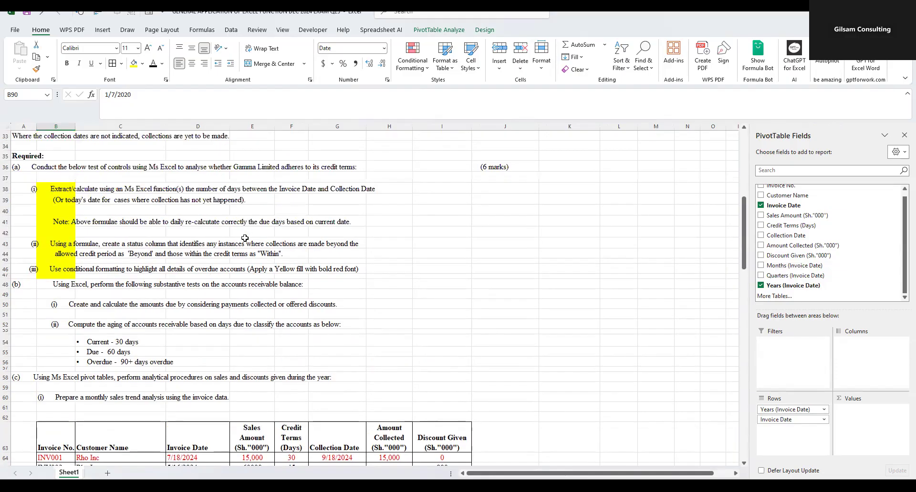
pyautogui.scroll(-7, 244, 238)
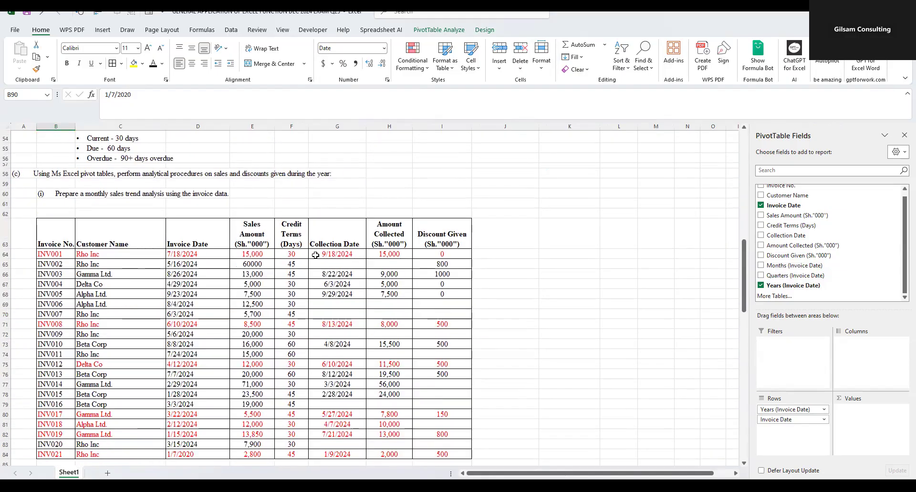
pyautogui.moveTo(255, 228); pyautogui.dragTo(267, 455)
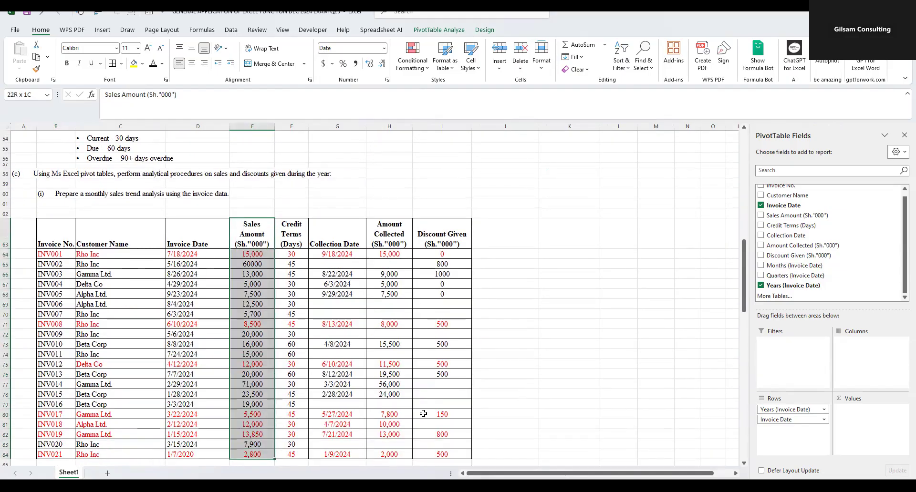
pyautogui.scroll(-6, 82, 352)
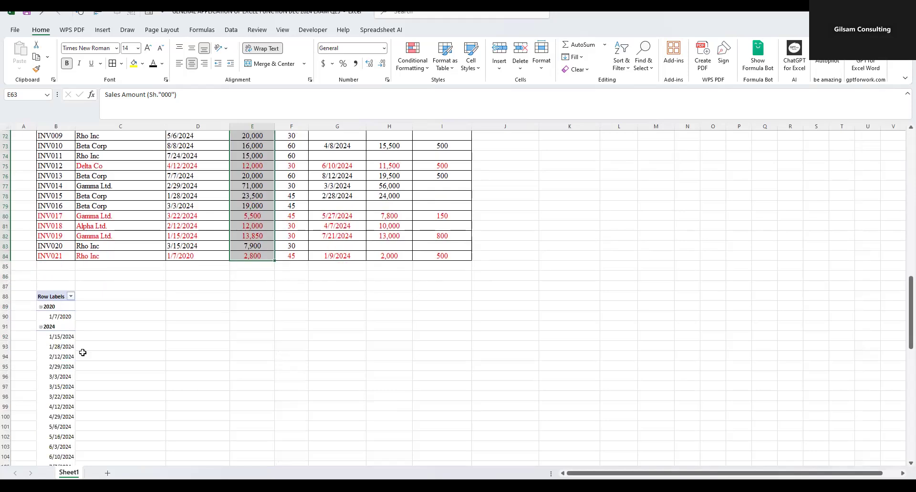
# - Add the Sales Amount (Sh."000") field to the PivotTable values as a sum for each invoice date
pyautogui.click(102, 352)
pyautogui.click(62, 356)
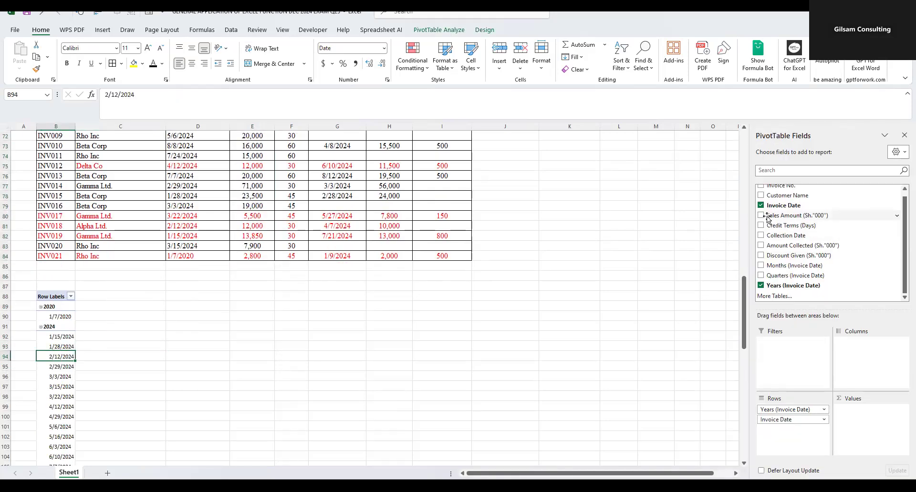
pyautogui.moveTo(768, 218); pyautogui.dragTo(872, 417)
pyautogui.scroll(-2, 314, 318)
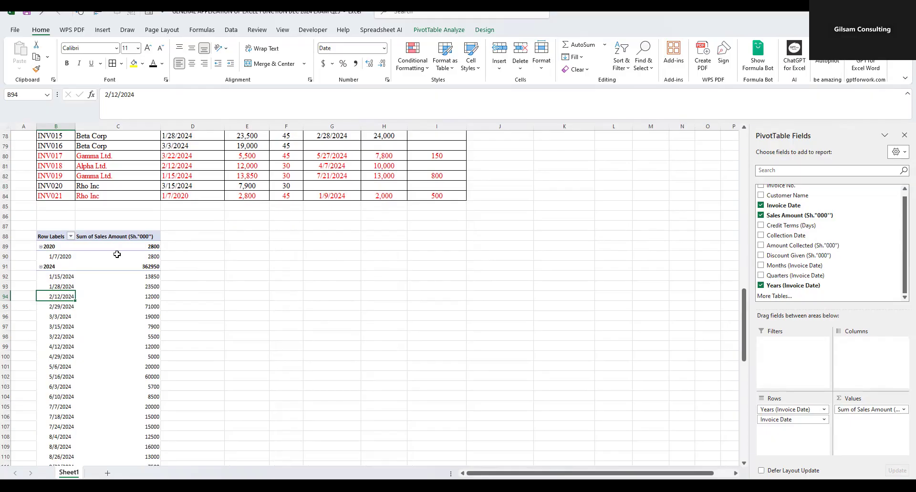
pyautogui.scroll(-3, 129, 282)
pyautogui.scroll(9, 130, 281)
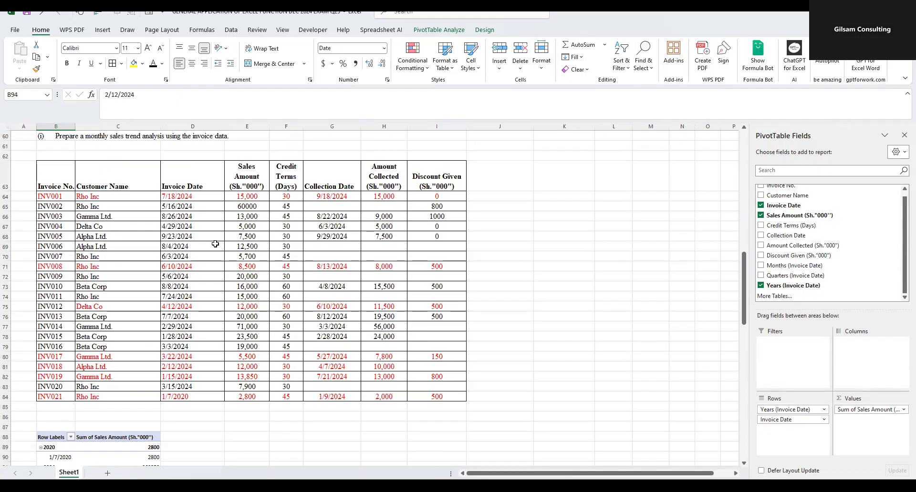
pyautogui.scroll(-5, 216, 248)
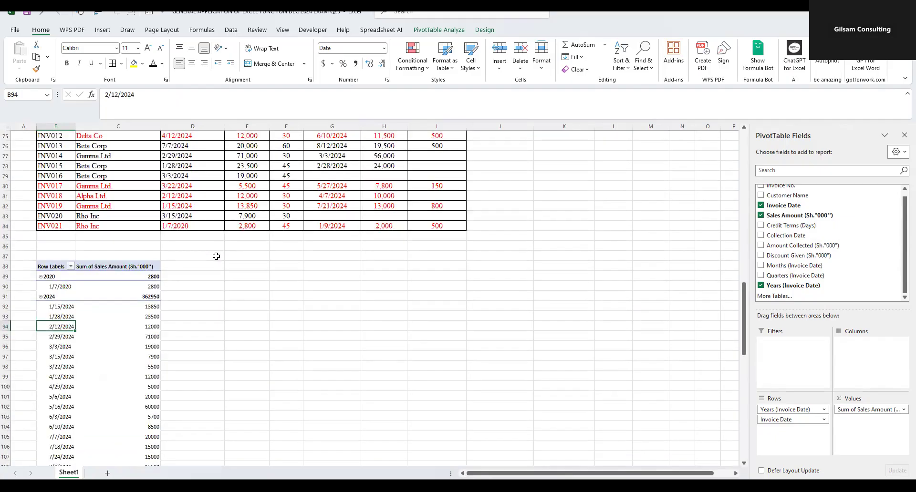
pyautogui.scroll(9, 216, 256)
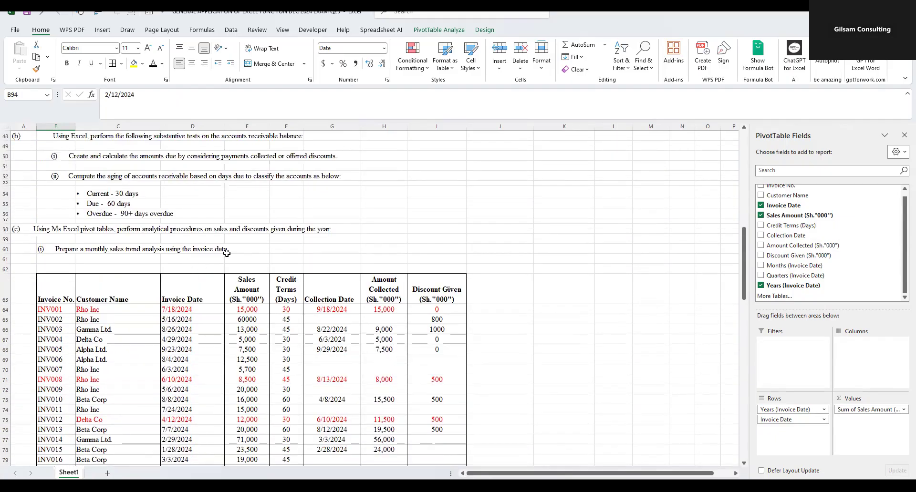
pyautogui.scroll(-13, 231, 254)
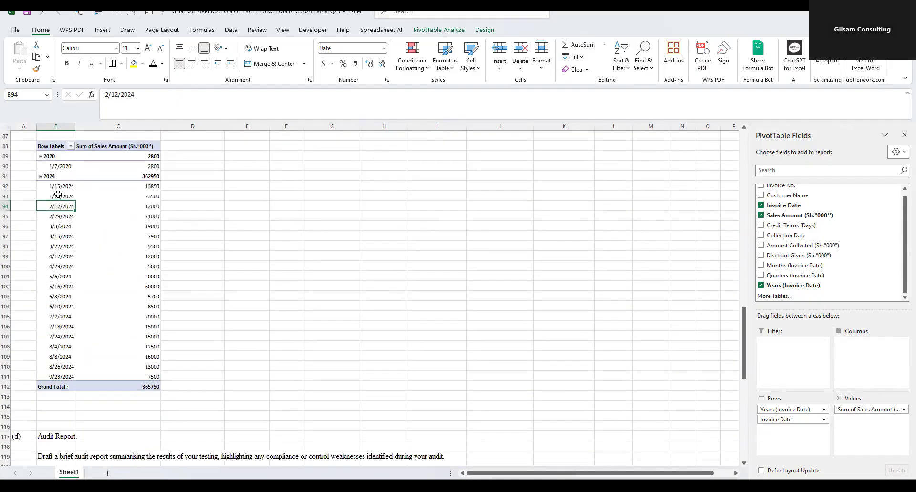
# - Insert a Stacked Line PivotChart based on the sales PivotTable
pyautogui.click(127, 219)
pyautogui.click(59, 226)
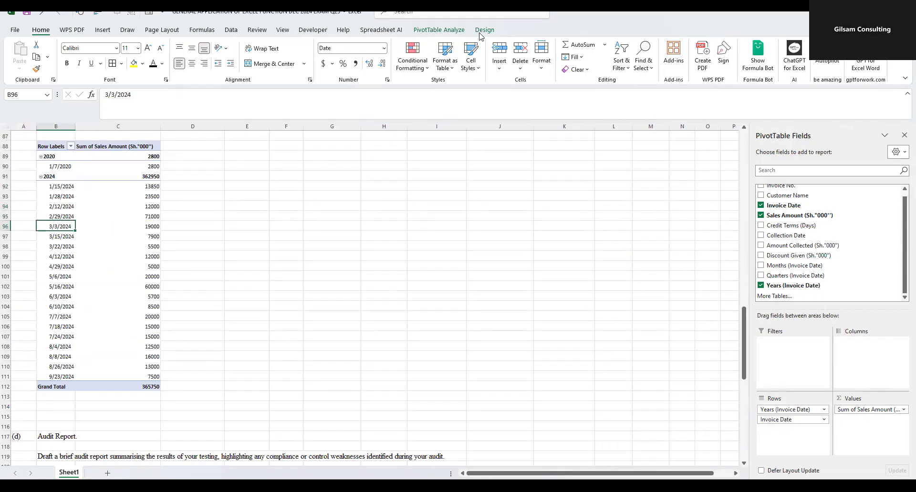
pyautogui.click(444, 30)
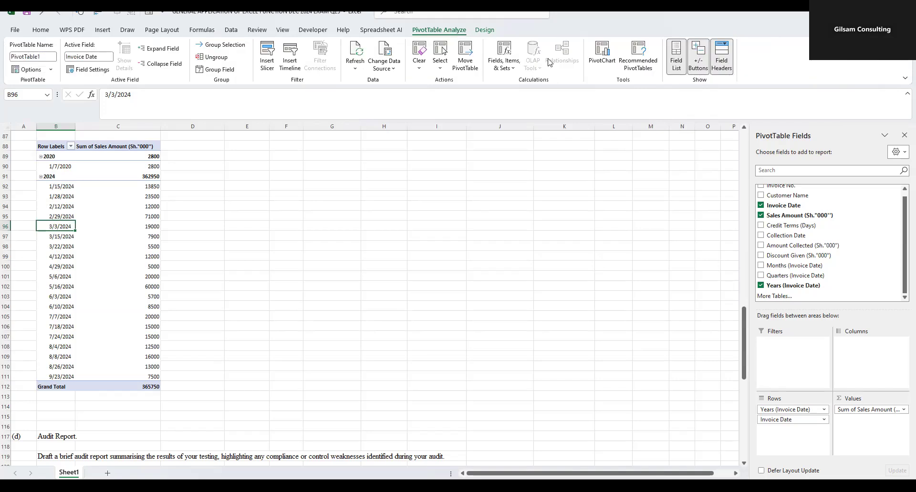
pyautogui.click(602, 66)
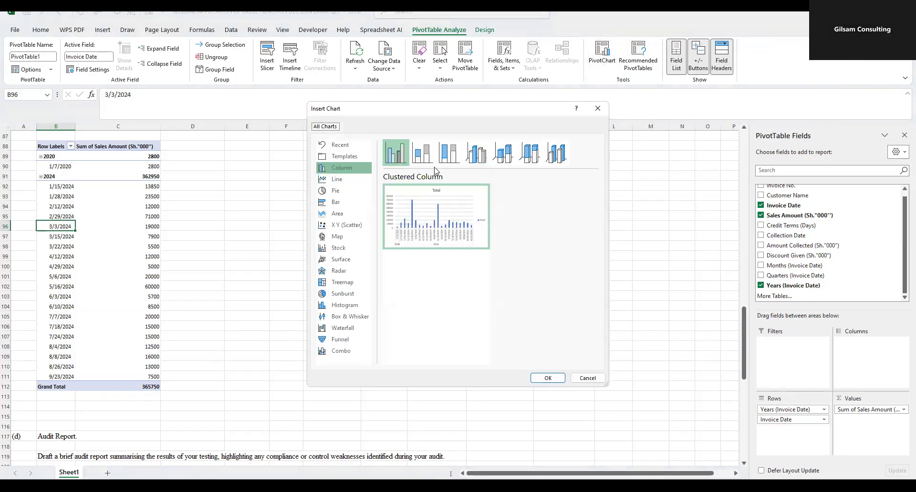
pyautogui.click(335, 185)
pyautogui.moveTo(434, 225)
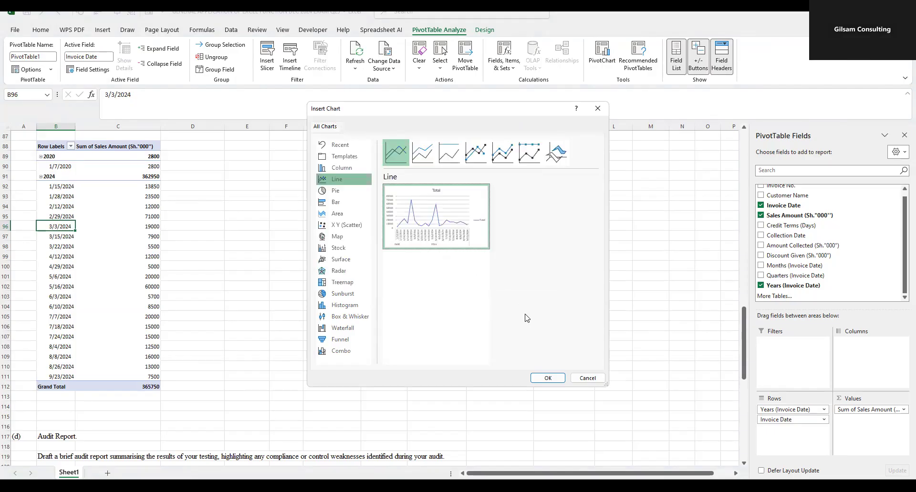
pyautogui.click(420, 149)
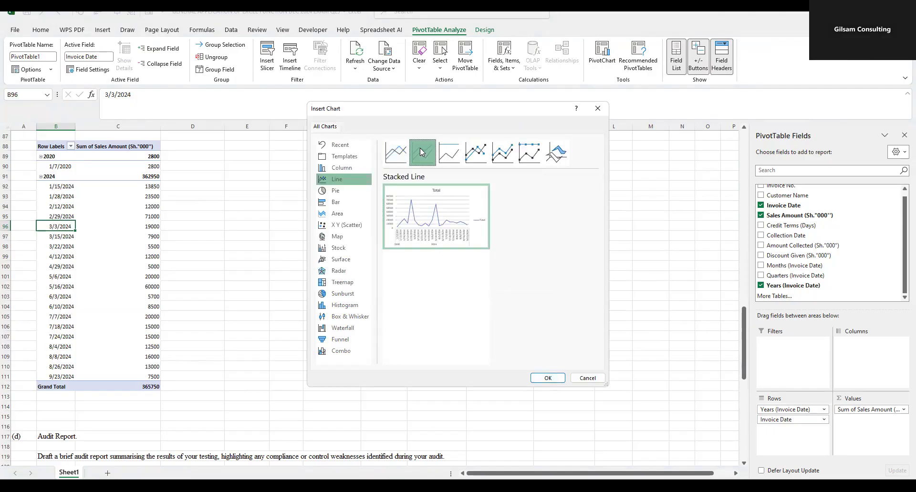
pyautogui.click(544, 377)
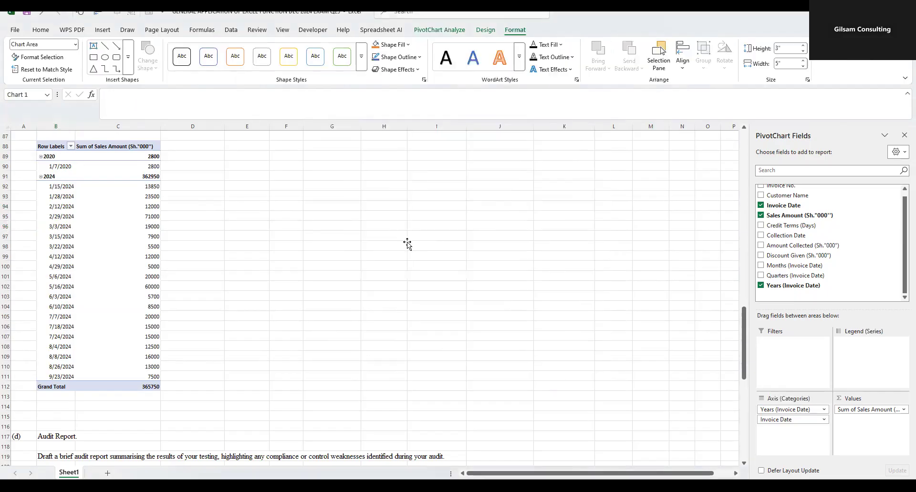
# - Place the PivotChart beside the PivotTable from column D and enlarge it to about 6.69" high by 9.25" wide
pyautogui.moveTo(413, 259); pyautogui.dragTo(334, 166)
pyautogui.moveTo(392, 204); pyautogui.dragTo(461, 199)
pyautogui.moveTo(329, 262); pyautogui.dragTo(340, 345)
pyautogui.moveTo(328, 146); pyautogui.dragTo(329, 139)
pyautogui.moveTo(459, 241); pyautogui.dragTo(558, 242)
pyautogui.moveTo(378, 345); pyautogui.dragTo(378, 400)
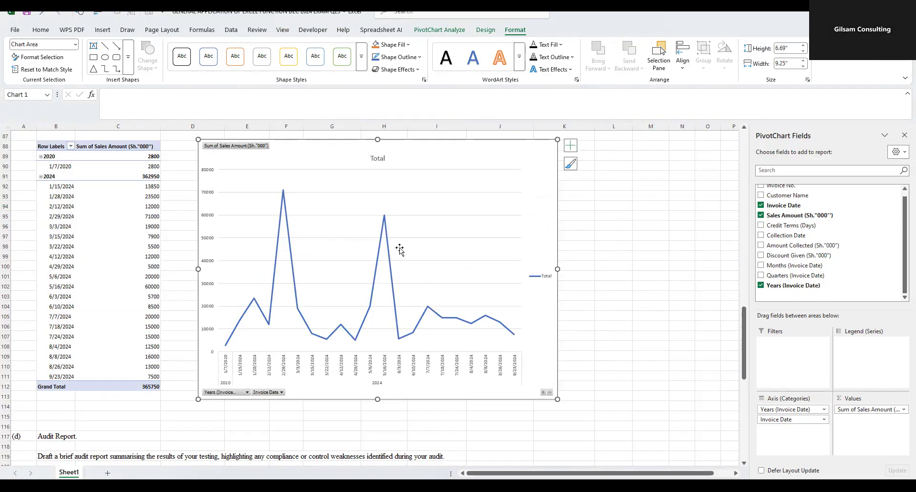
pyautogui.click(672, 277)
pyautogui.click(609, 239)
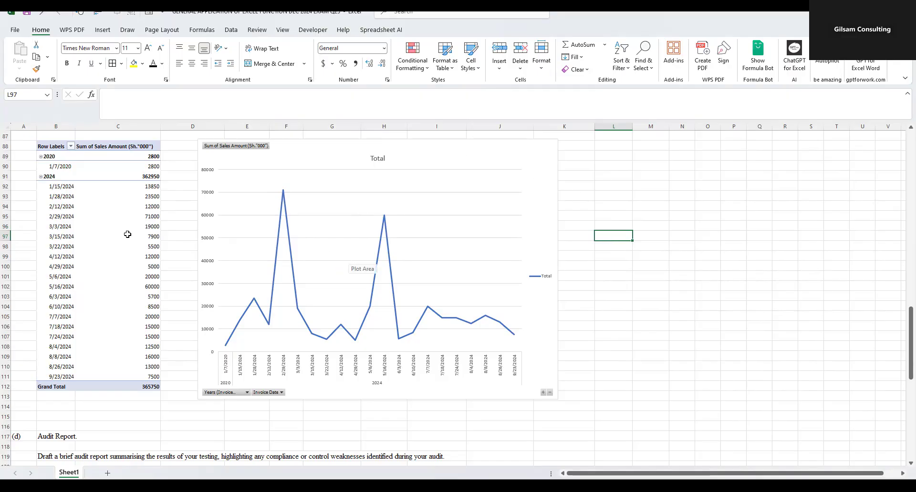
# - Review requirement (c)(i), the sales trend chart and the Sales Amount column E63:E84 of the invoice table
pyautogui.scroll(14, 128, 234)
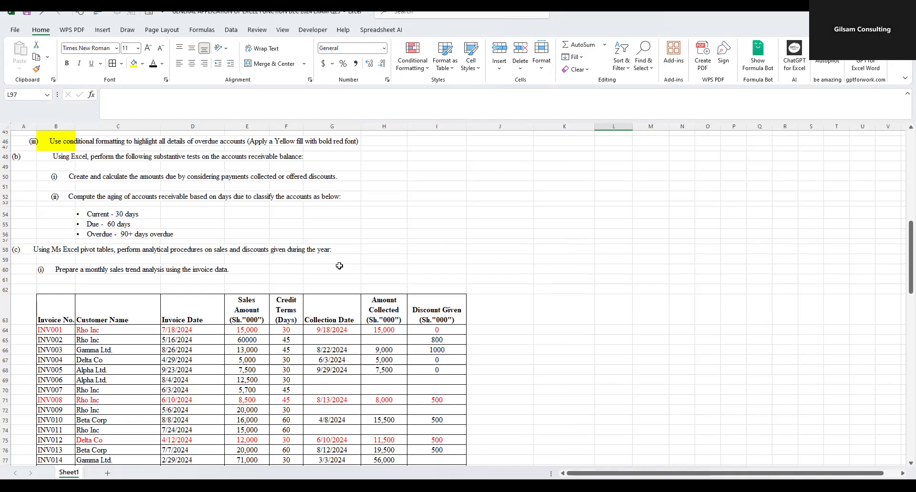
pyautogui.scroll(-10, 339, 266)
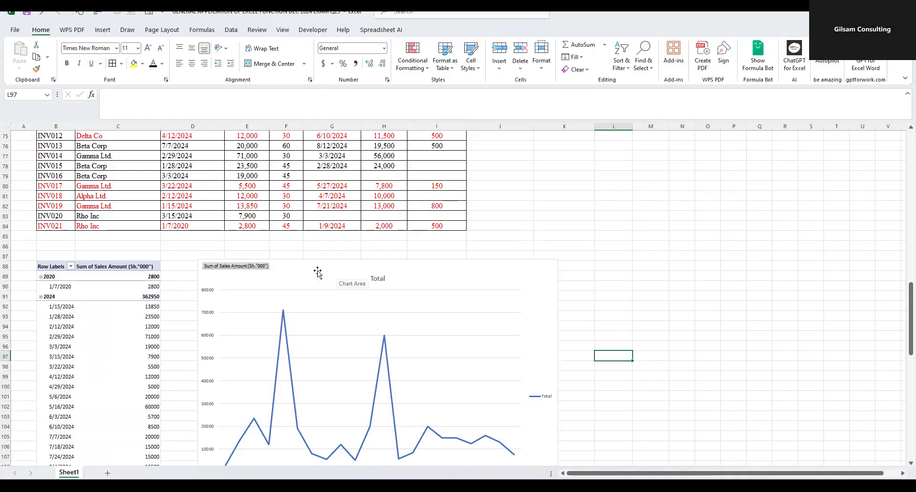
pyautogui.scroll(6, 302, 266)
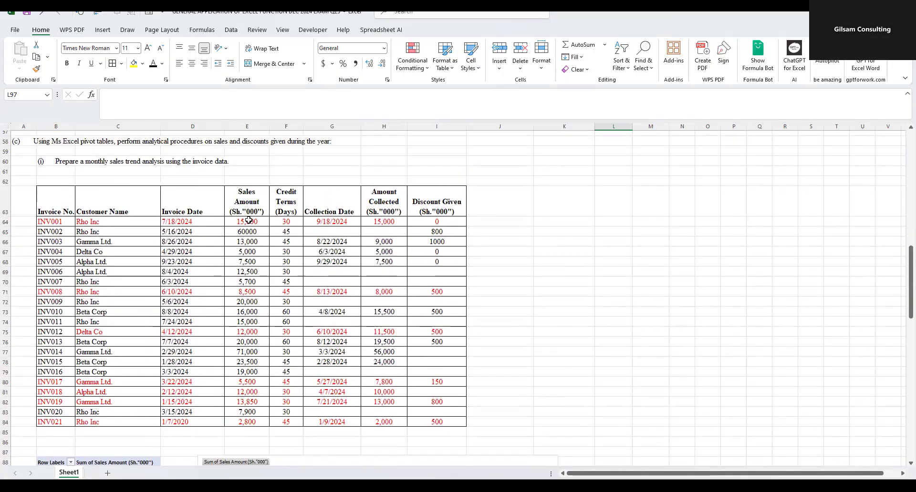
pyautogui.moveTo(248, 223); pyautogui.dragTo(250, 315)
pyautogui.moveTo(252, 411); pyautogui.dragTo(248, 422)
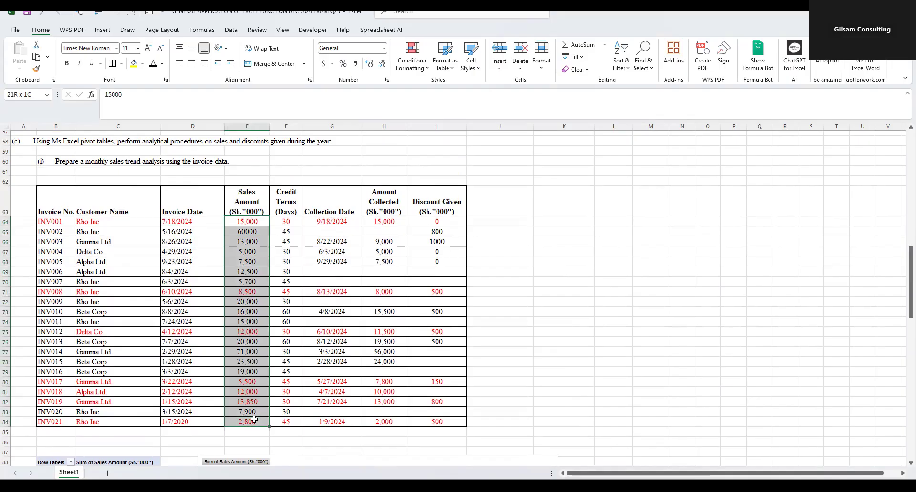
pyautogui.moveTo(249, 188); pyautogui.dragTo(240, 420)
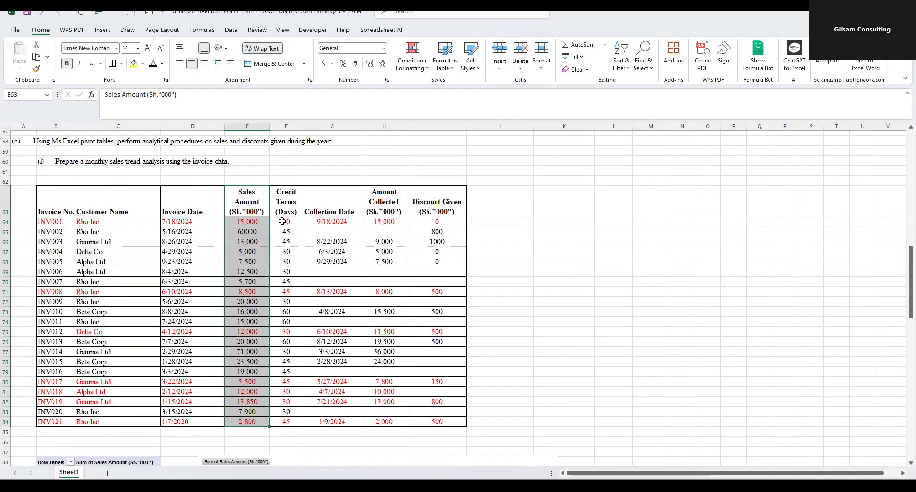
# - Examine the Credit Terms, Invoice Date and Sales Amount columns of the invoice table in rows 63 to 84 against the sales trend chart
pyautogui.moveTo(288, 195); pyautogui.dragTo(282, 418)
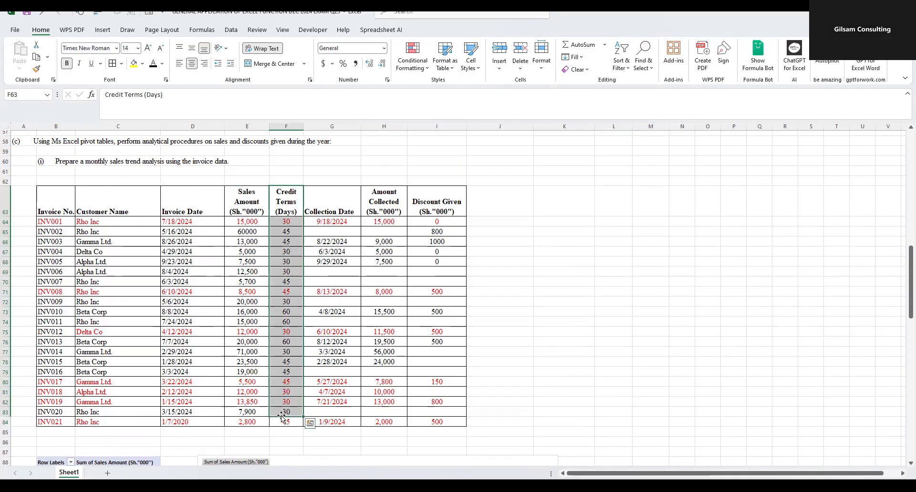
pyautogui.moveTo(174, 212); pyautogui.dragTo(183, 421)
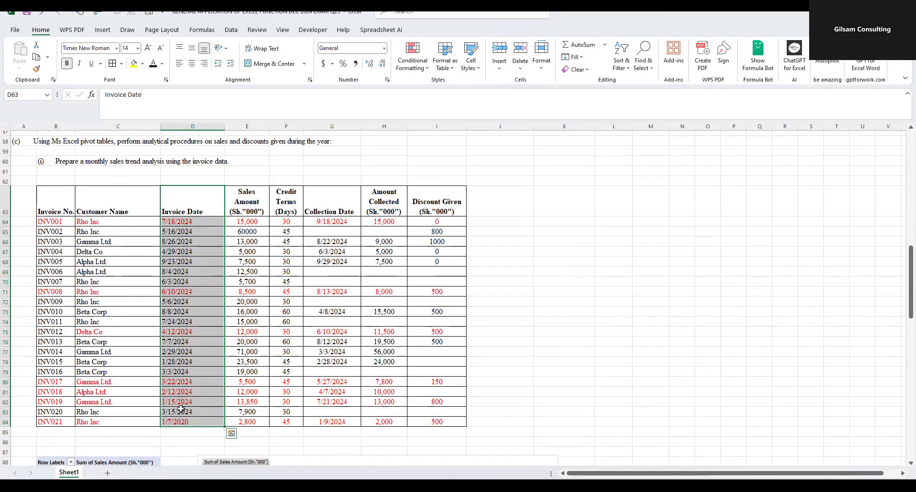
pyautogui.moveTo(243, 221); pyautogui.dragTo(245, 422)
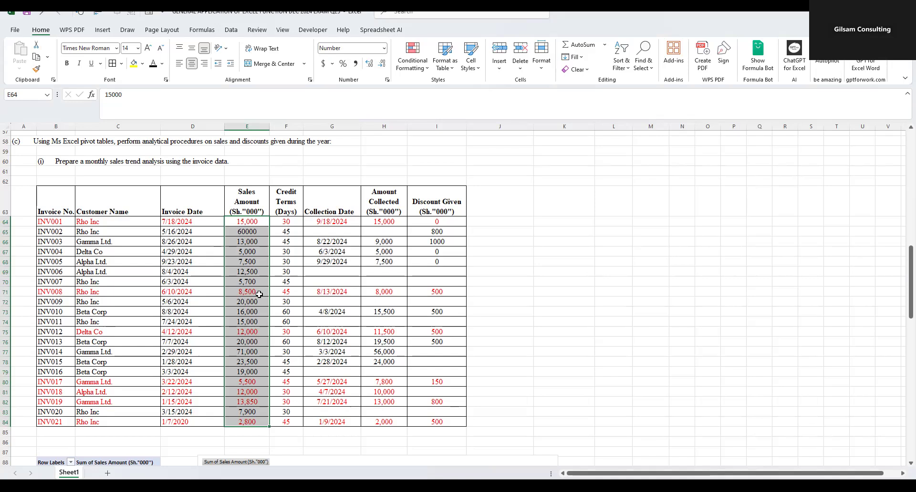
pyautogui.scroll(-9, 257, 296)
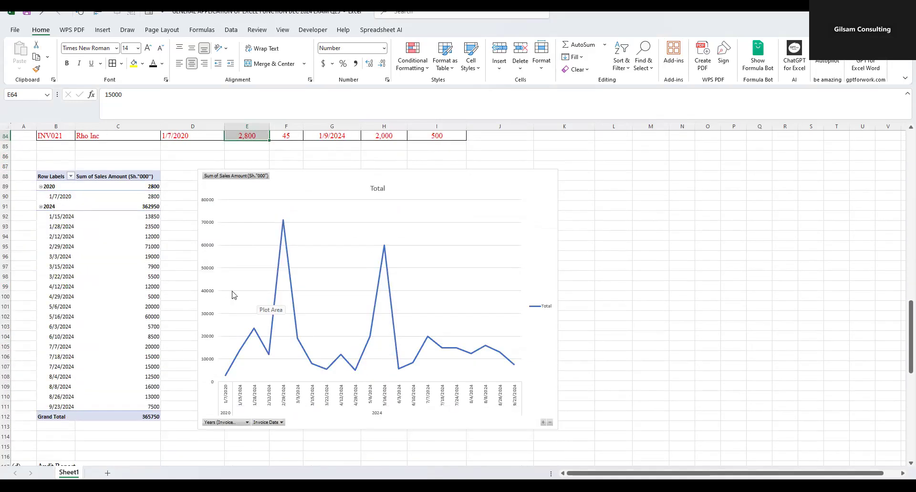
pyautogui.scroll(4, 241, 309)
pyautogui.scroll(-3, 279, 317)
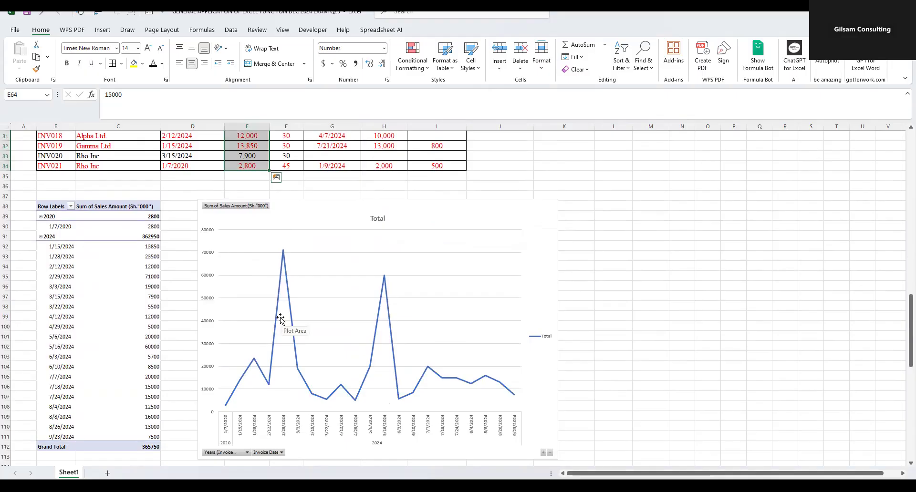
pyautogui.scroll(11, 234, 315)
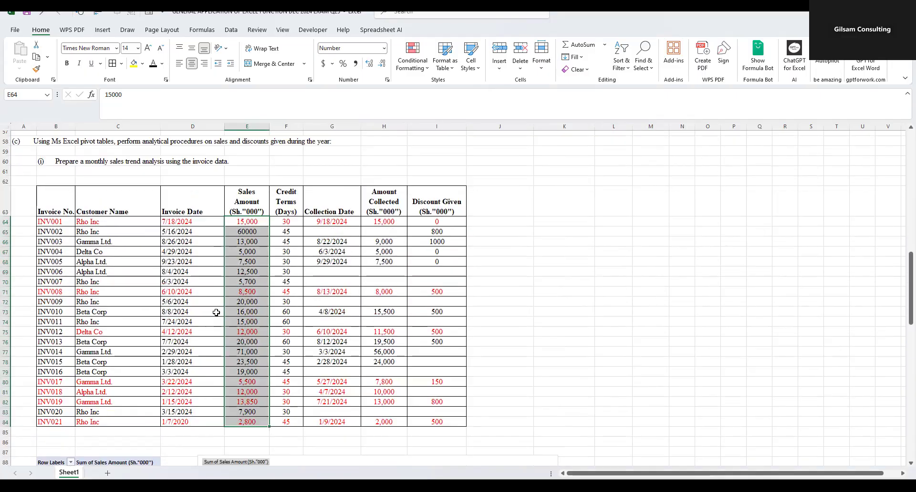
# - Examine requirement (c)(i), the original extract's invoice dates and sales amounts from row 10, and the sales PivotTable with its chart
pyautogui.moveTo(61, 251); pyautogui.dragTo(181, 248)
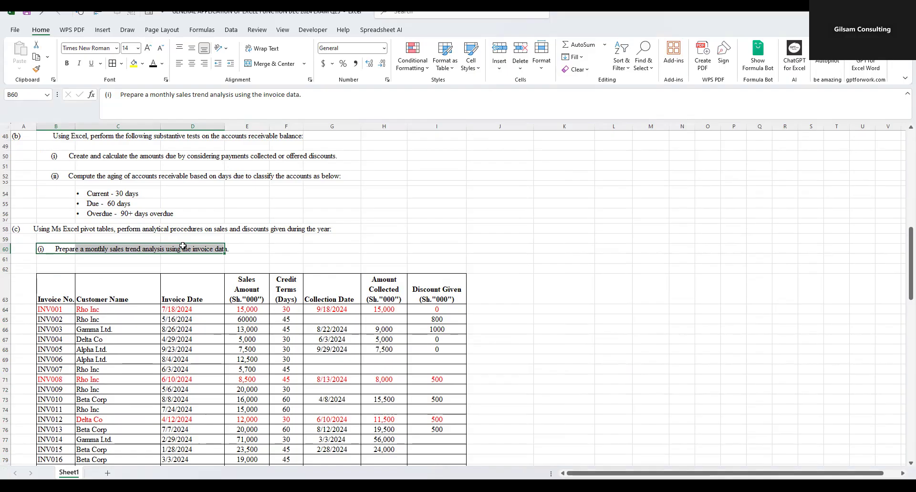
pyautogui.scroll(7, 173, 267)
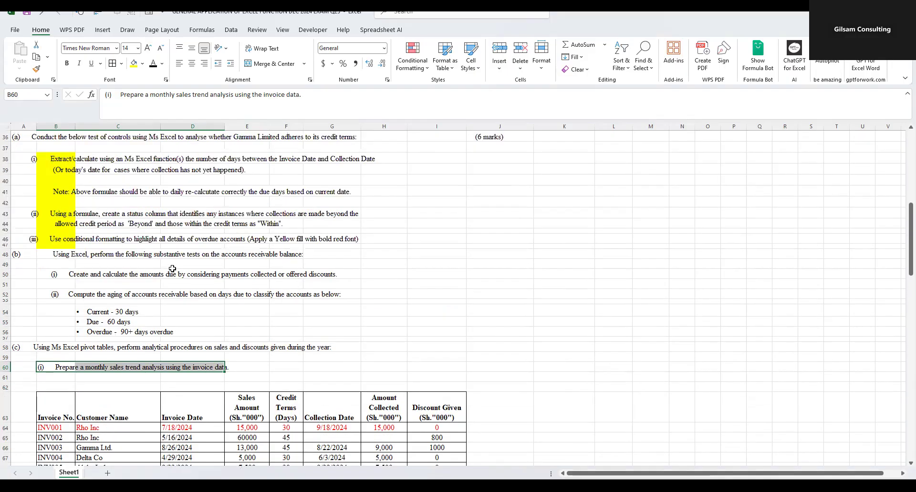
pyautogui.scroll(7, 173, 270)
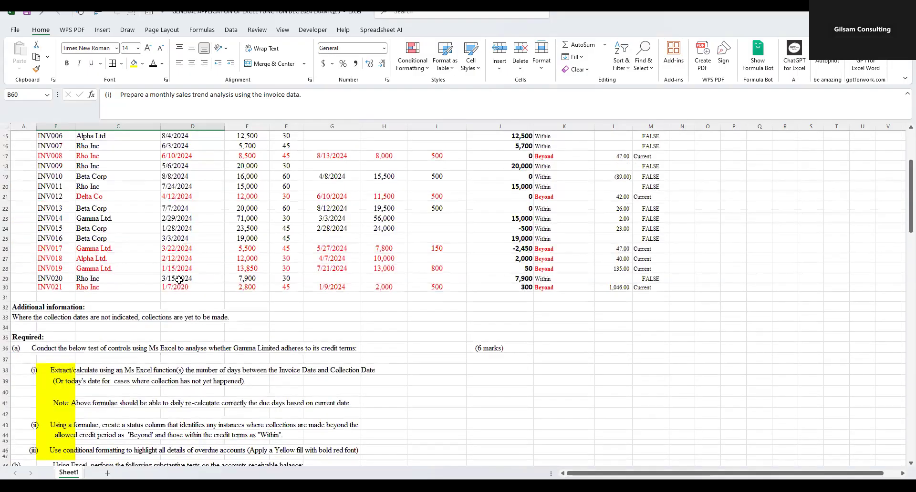
pyautogui.moveTo(186, 201); pyautogui.dragTo(196, 397)
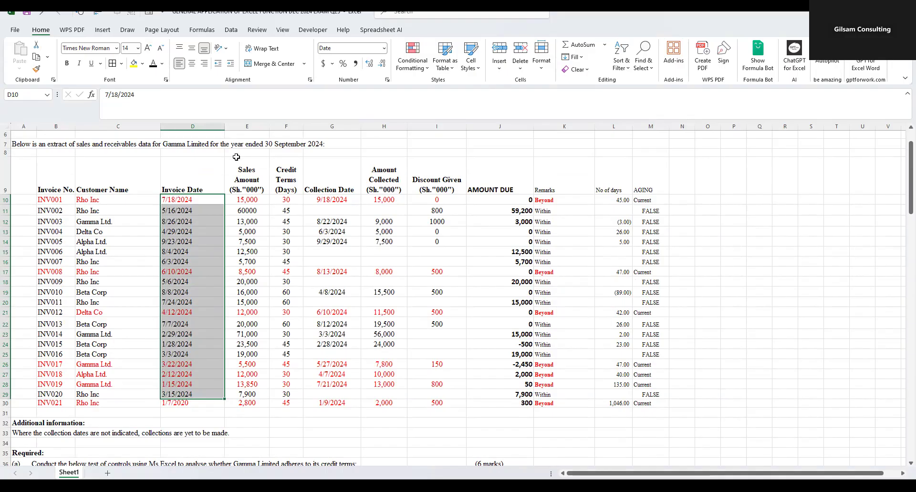
pyautogui.moveTo(238, 200); pyautogui.dragTo(249, 406)
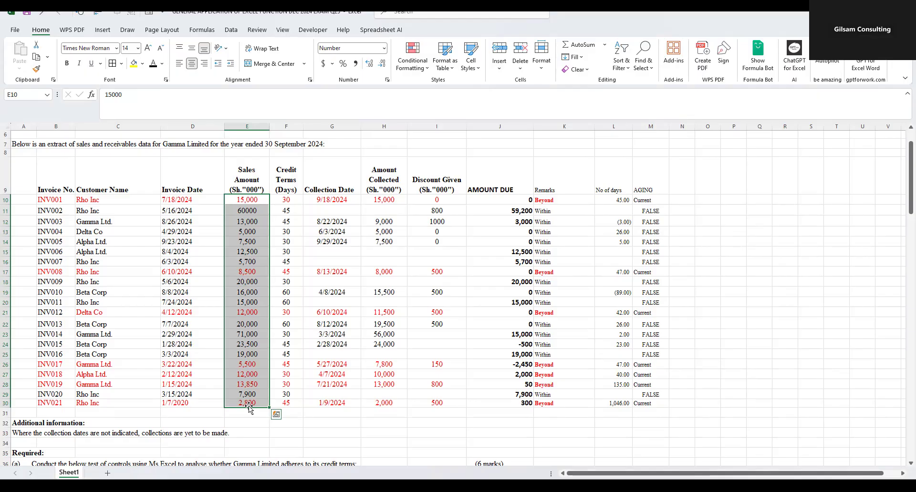
pyautogui.scroll(-16, 247, 406)
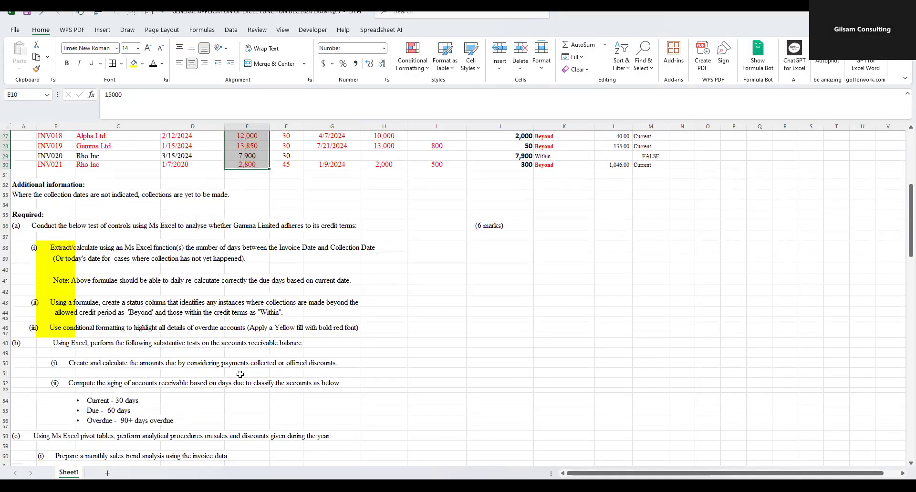
pyautogui.scroll(-6, 240, 378)
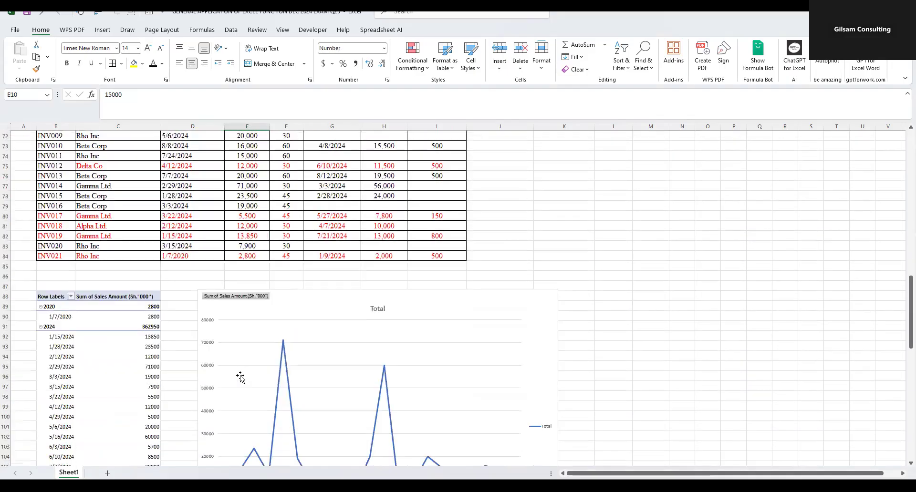
pyautogui.scroll(-3, 240, 378)
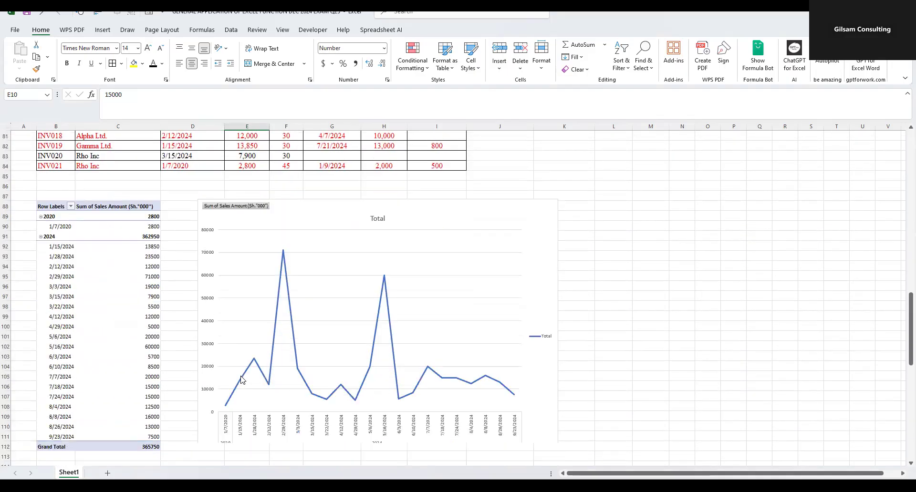
pyautogui.scroll(6, 208, 375)
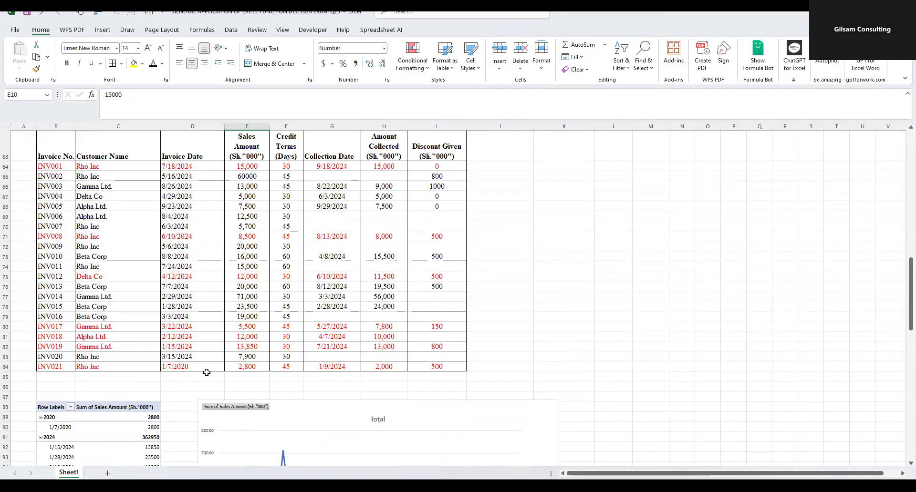
pyautogui.scroll(-10, 206, 372)
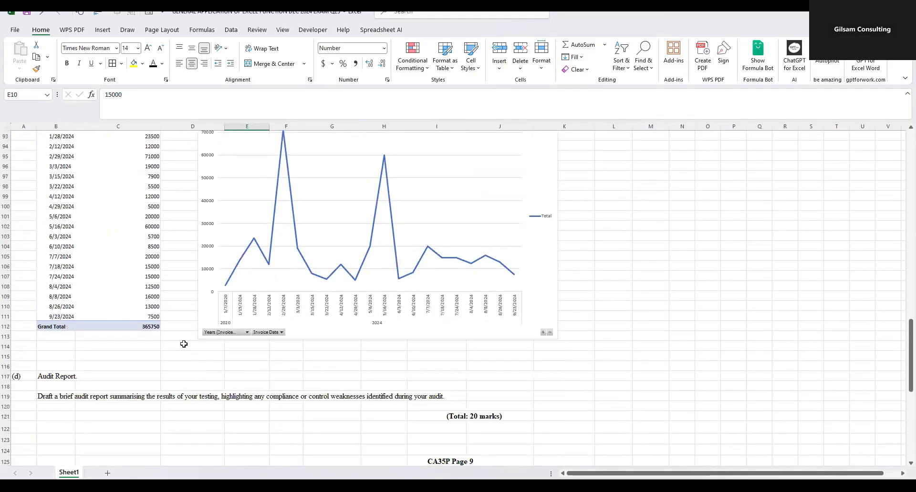
# - Remove the Years (Invoice Date), Sales Amount (Sh."000") and Invoice Date fields from the sales PivotTable
pyautogui.click(119, 224)
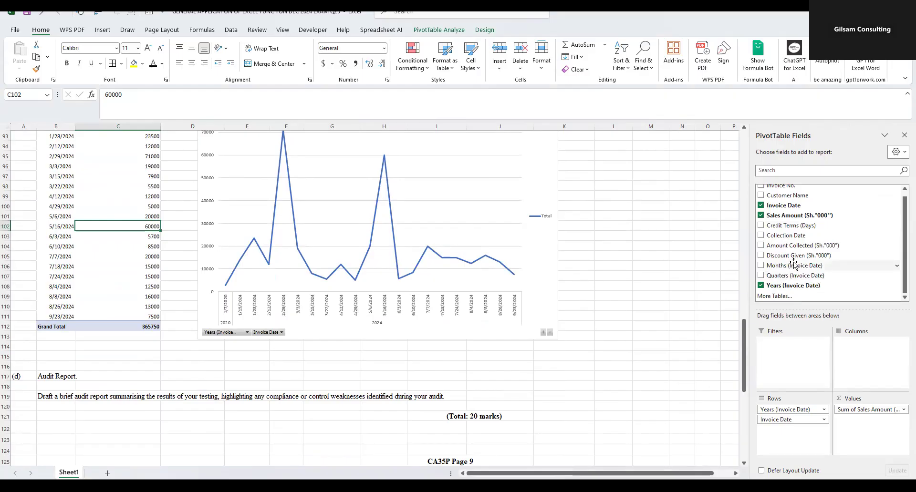
pyautogui.scroll(1, 792, 265)
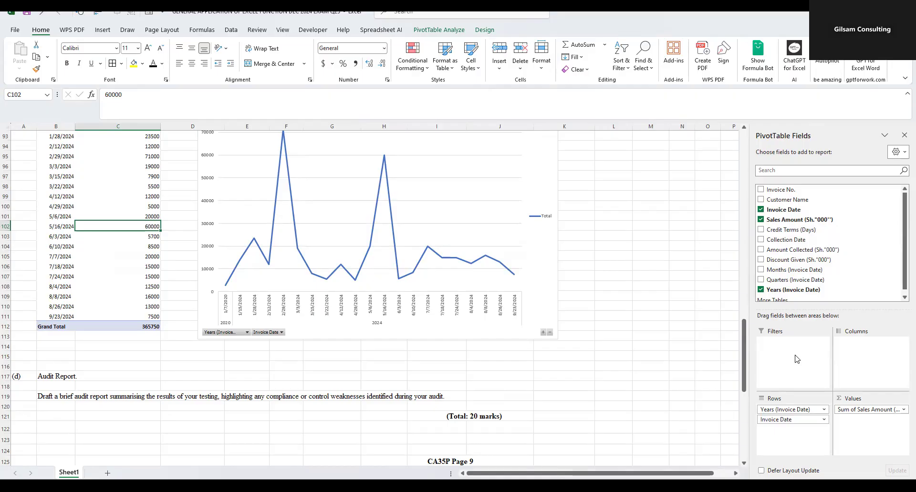
pyautogui.scroll(-1, 779, 299)
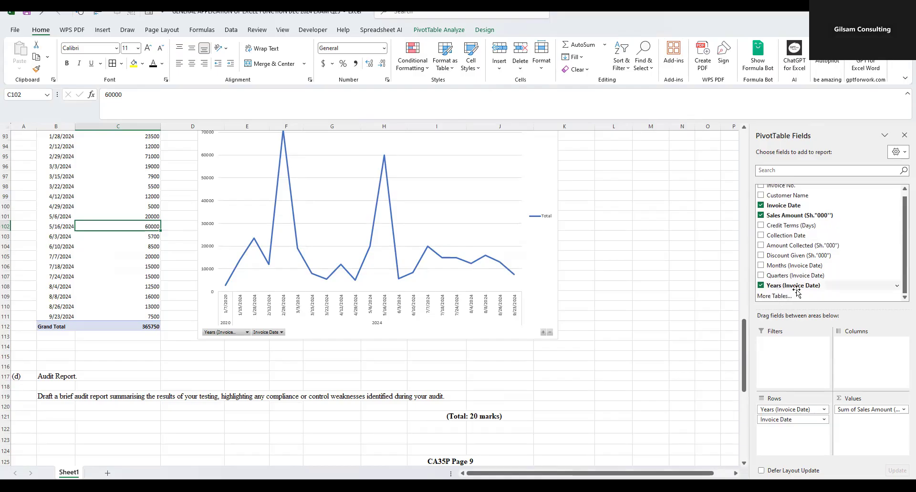
pyautogui.click(762, 287)
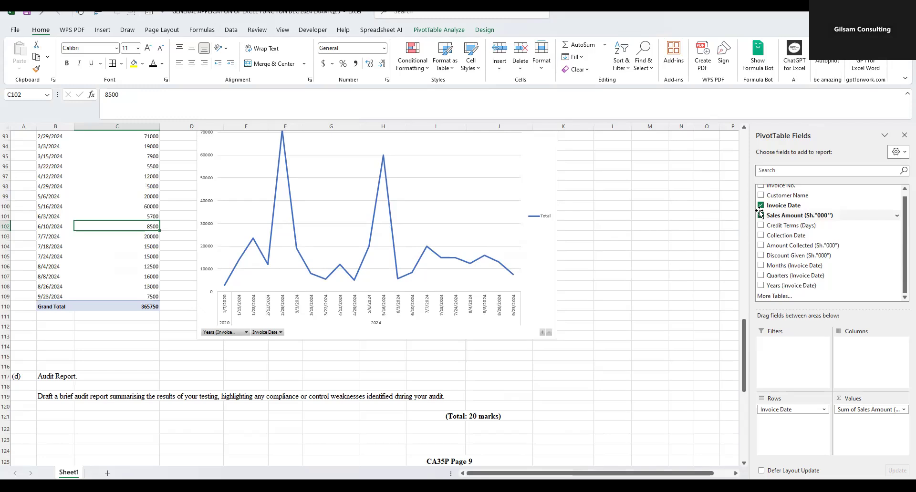
pyautogui.click(761, 216)
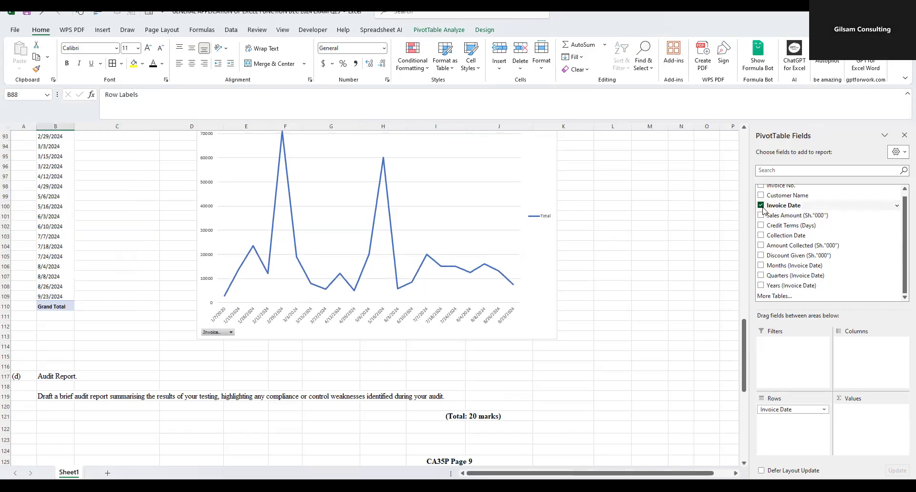
pyautogui.click(761, 205)
# - Try the Invoice No. field as the PivotTable rows, look through the listed invoices, and remove the field again
pyautogui.scroll(1, 764, 205)
pyautogui.click(761, 190)
pyautogui.scroll(3, 124, 246)
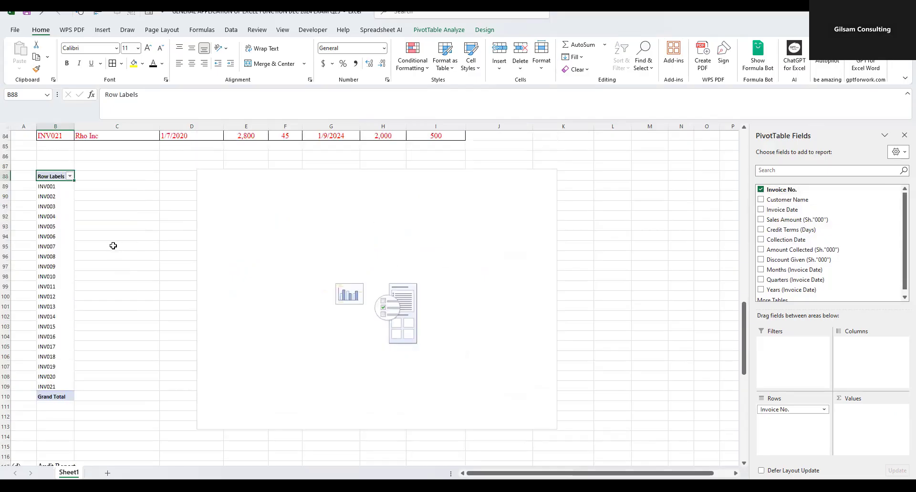
pyautogui.moveTo(54, 188); pyautogui.dragTo(61, 387)
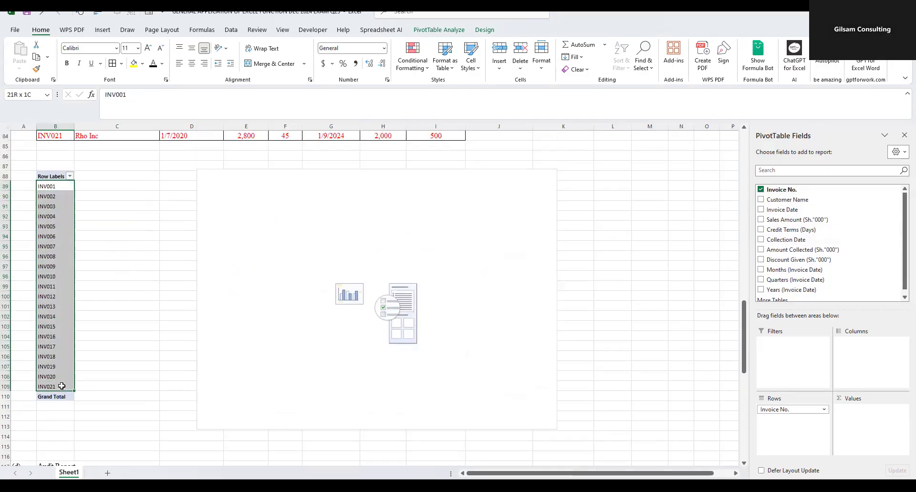
pyautogui.click(55, 207)
pyautogui.click(53, 227)
pyautogui.click(54, 257)
pyautogui.click(54, 287)
pyautogui.click(54, 317)
pyautogui.click(57, 340)
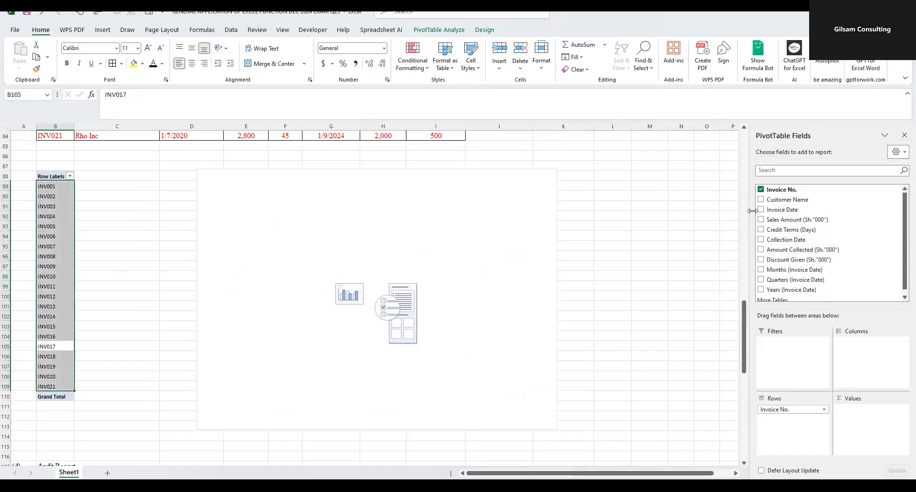
pyautogui.click(761, 190)
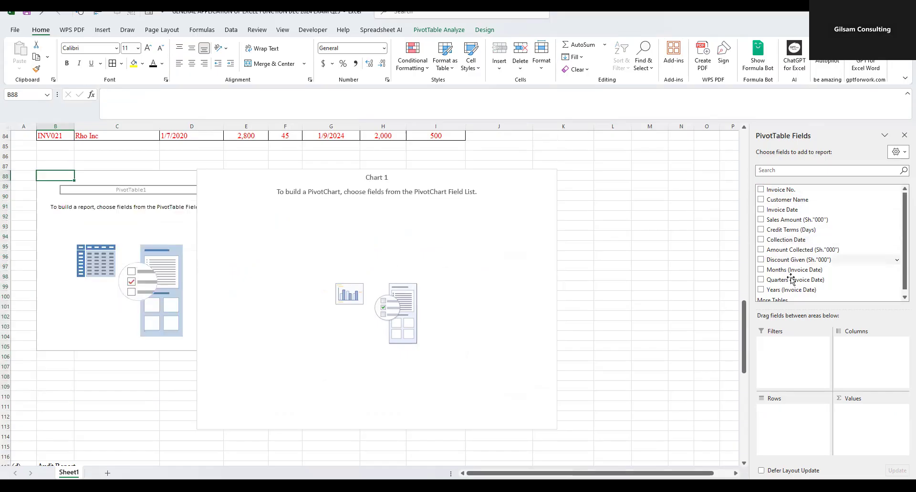
# - Build the PivotTable with Months (Invoice Date) as rows and the sum of Sales Amount (Sh."000") as values
pyautogui.click(762, 266)
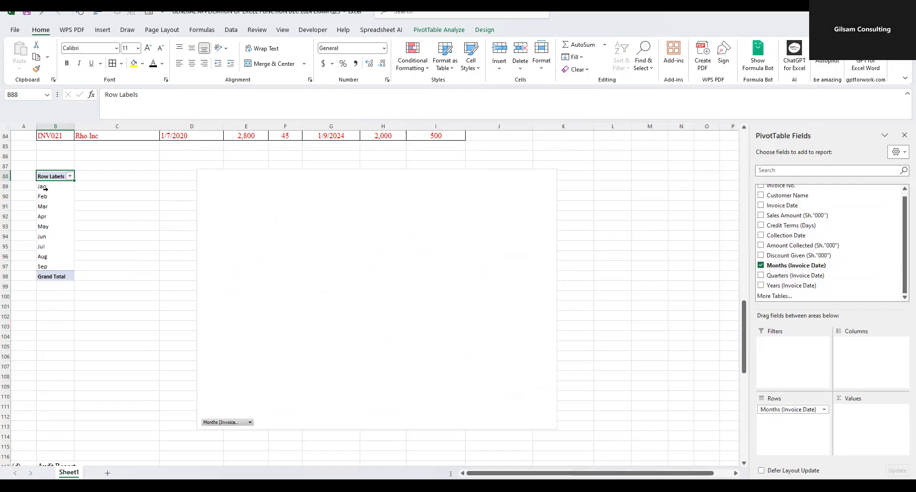
pyautogui.moveTo(43, 187); pyautogui.dragTo(43, 267)
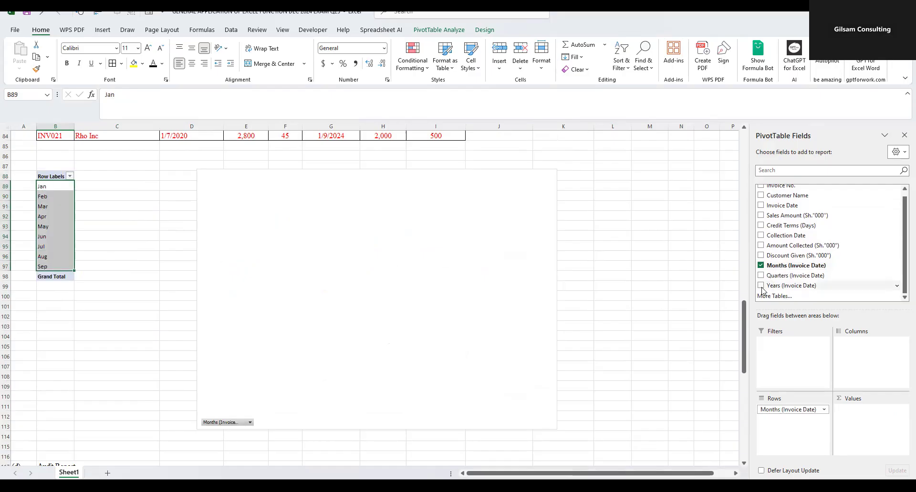
pyautogui.moveTo(764, 216); pyautogui.dragTo(855, 415)
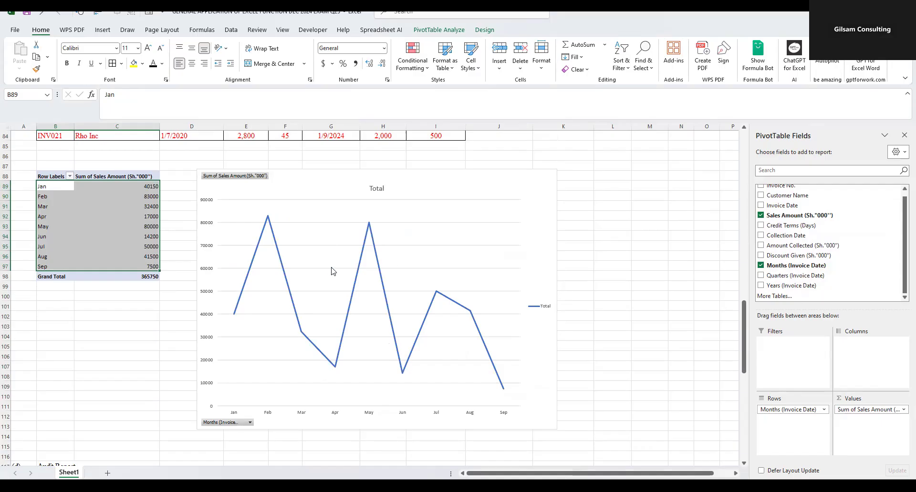
# - Review the monthly sales totals from January to September in the PivotTable against the line chart
pyautogui.click(138, 187)
pyautogui.moveTo(140, 203); pyautogui.dragTo(143, 268)
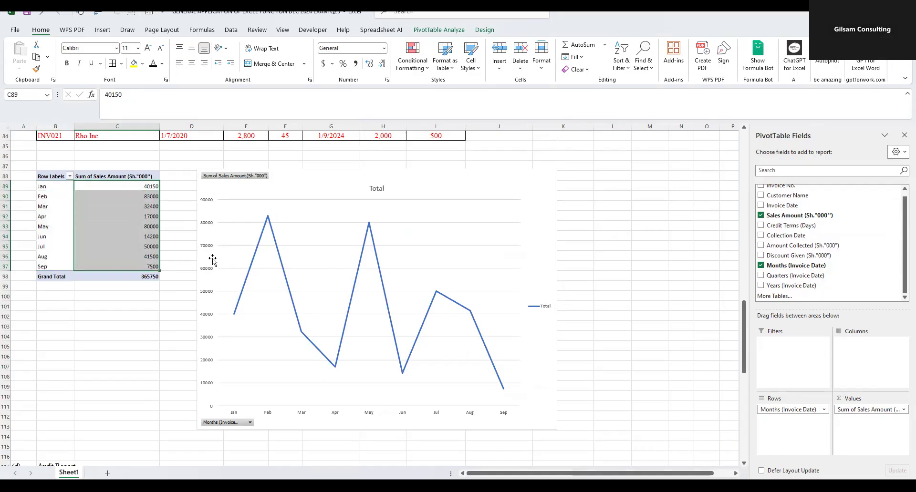
pyautogui.moveTo(45, 187); pyautogui.dragTo(45, 235)
pyautogui.click(44, 188)
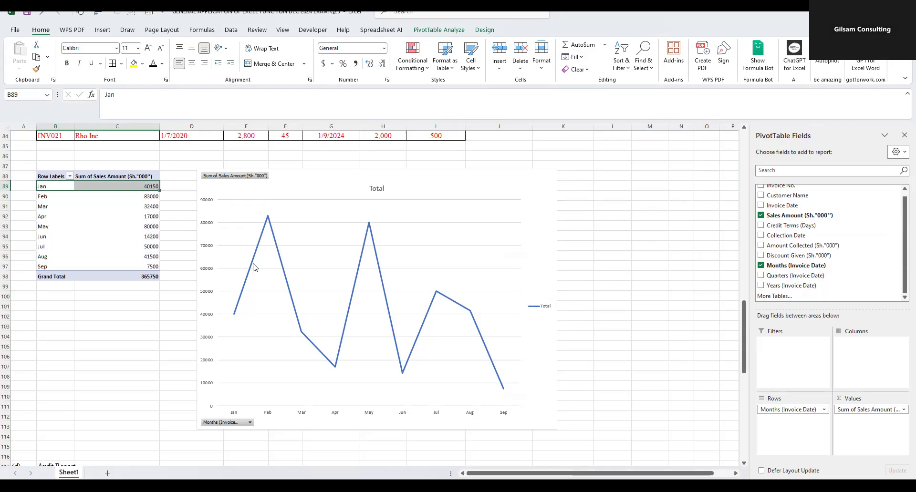
pyautogui.moveTo(253, 267)
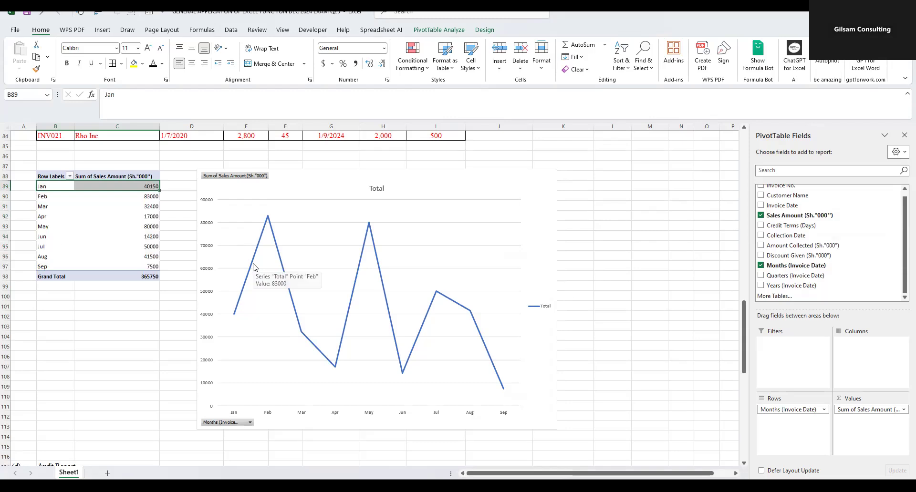
pyautogui.click(648, 232)
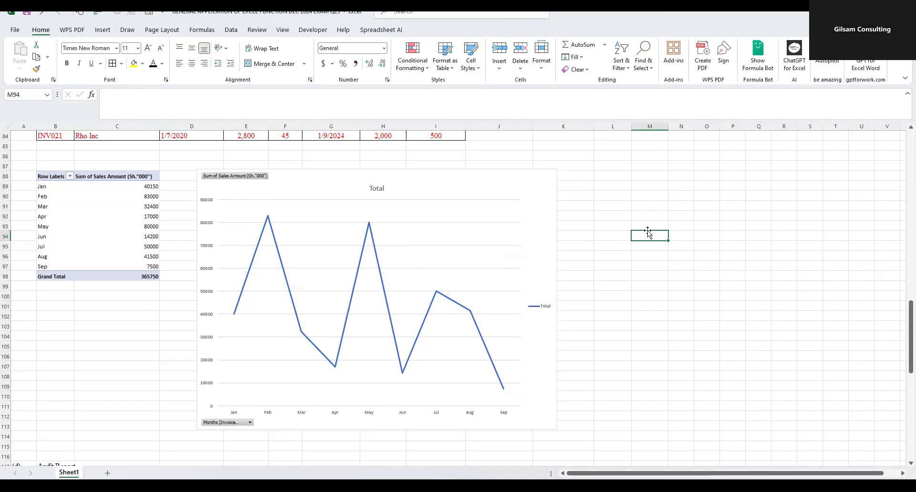